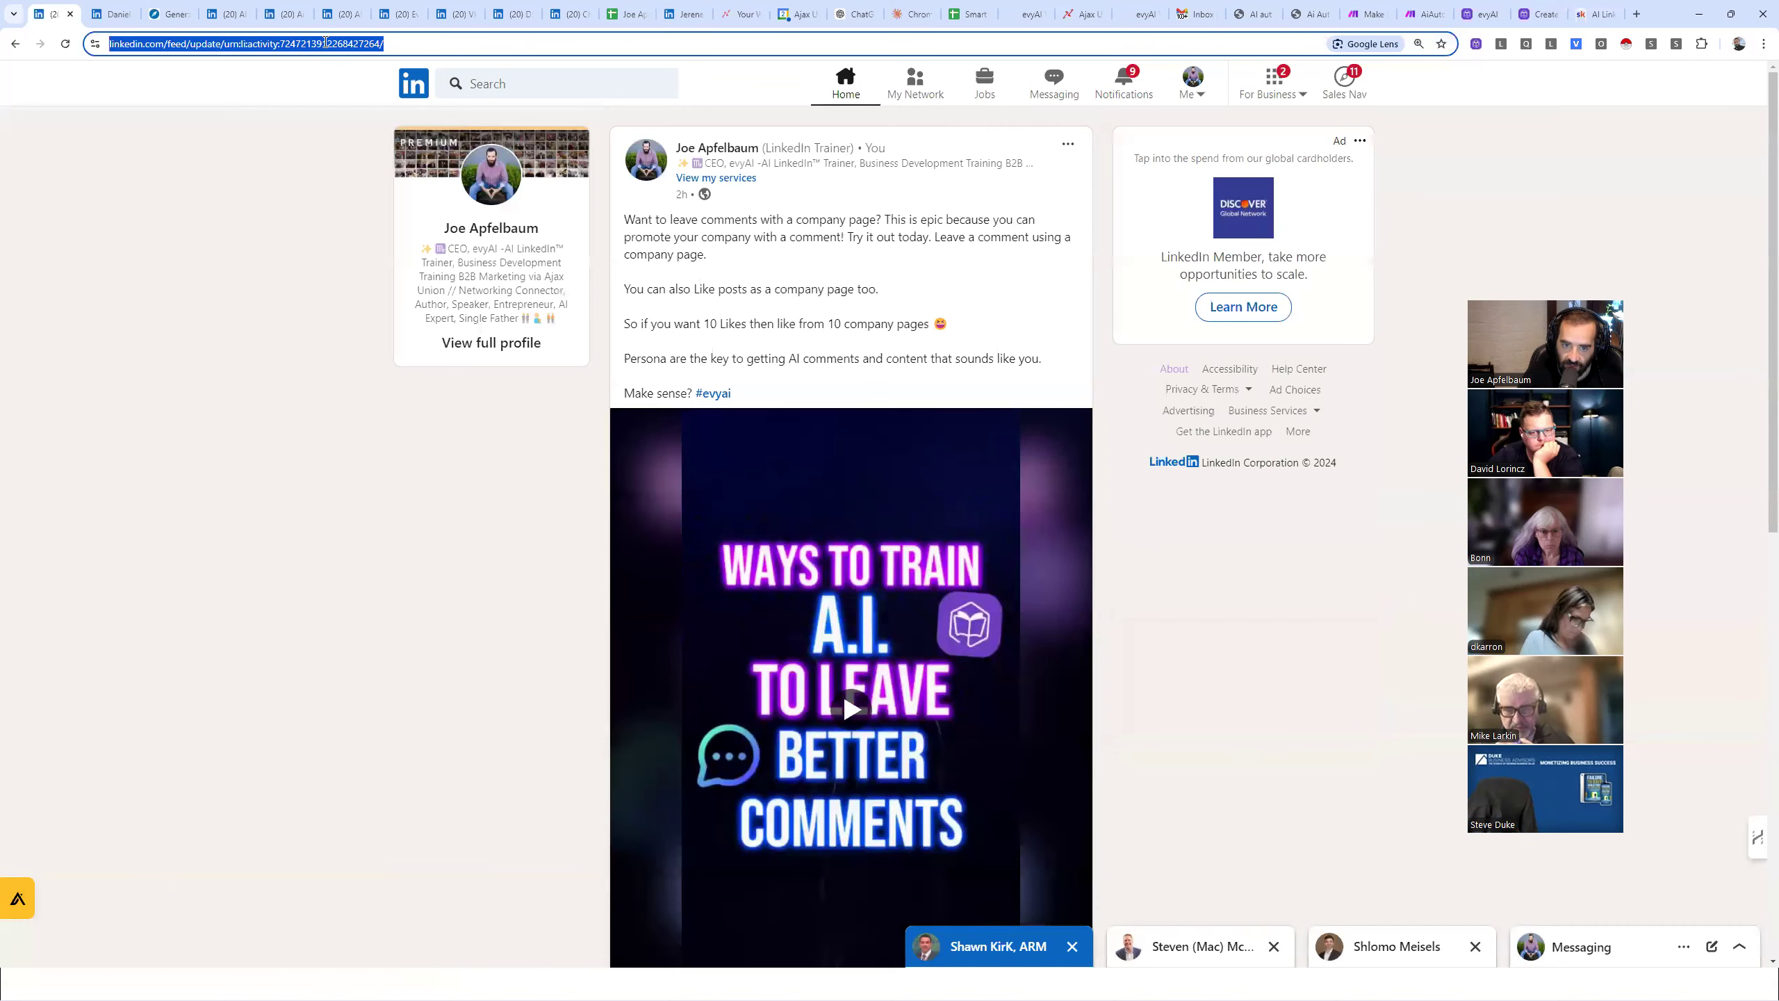
Step: Give the company-page comments video post an Insightful reaction, making reactions read You and 6 others
scroll(488, 517, down, 6)
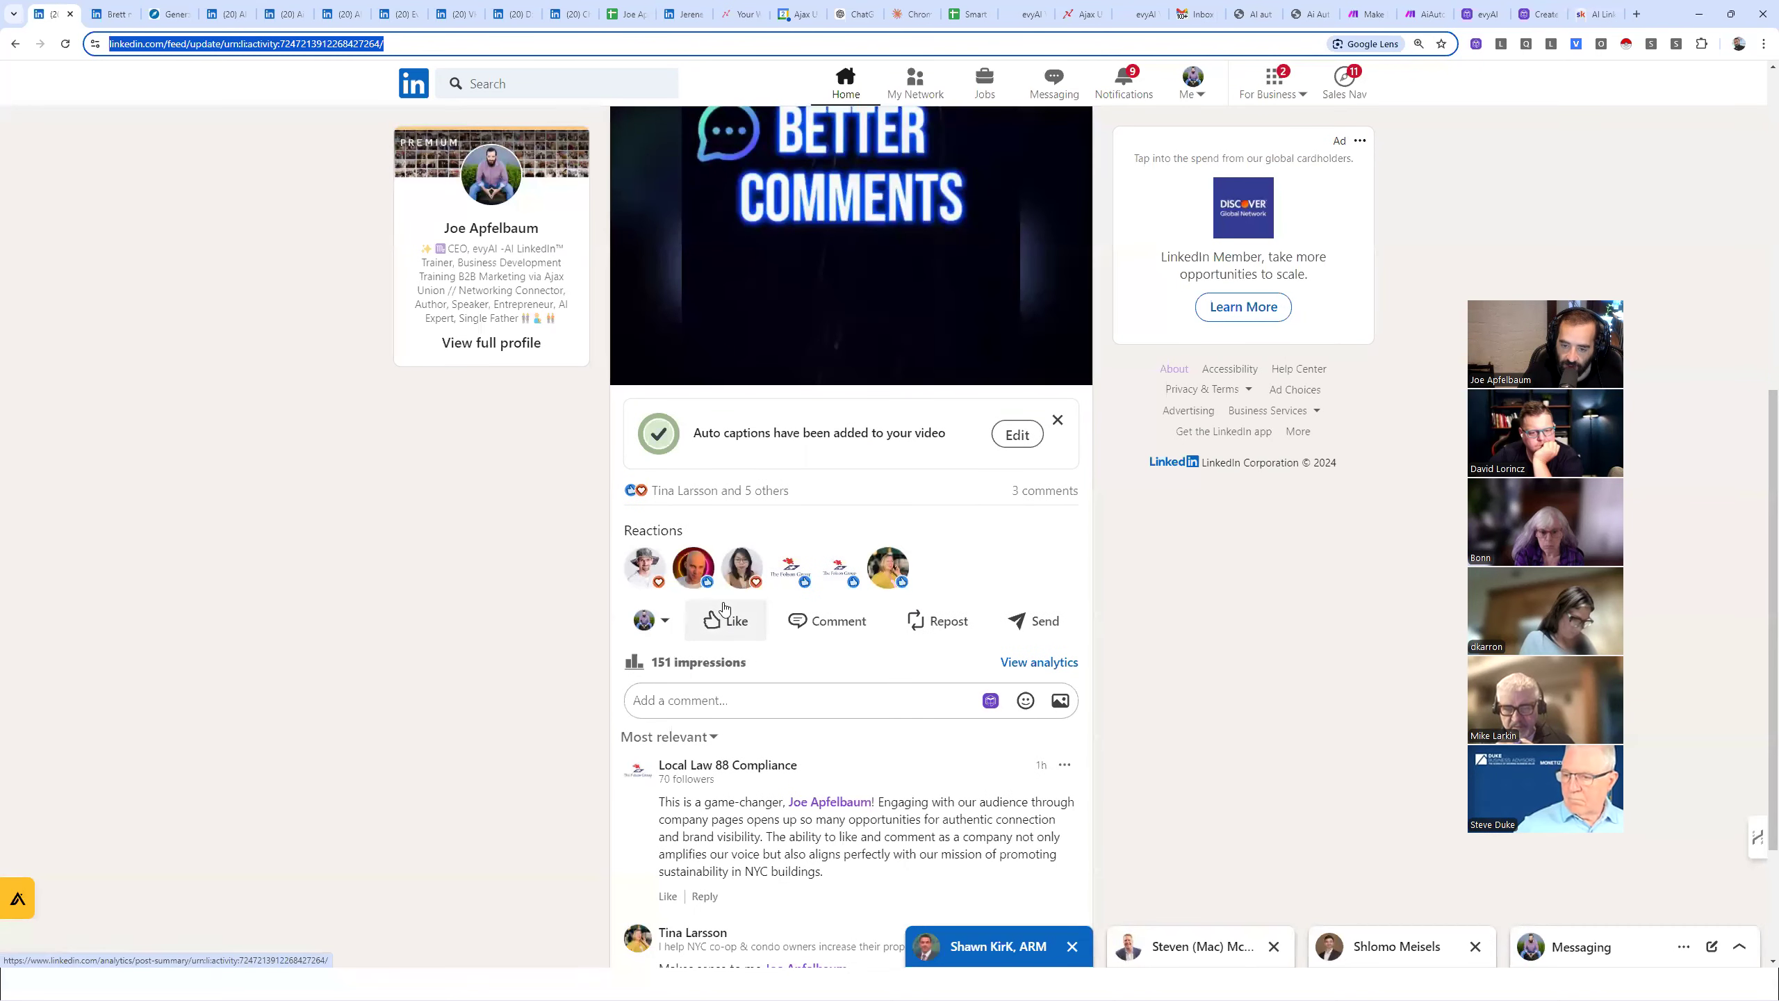
mouse_move(725, 620)
click(826, 567)
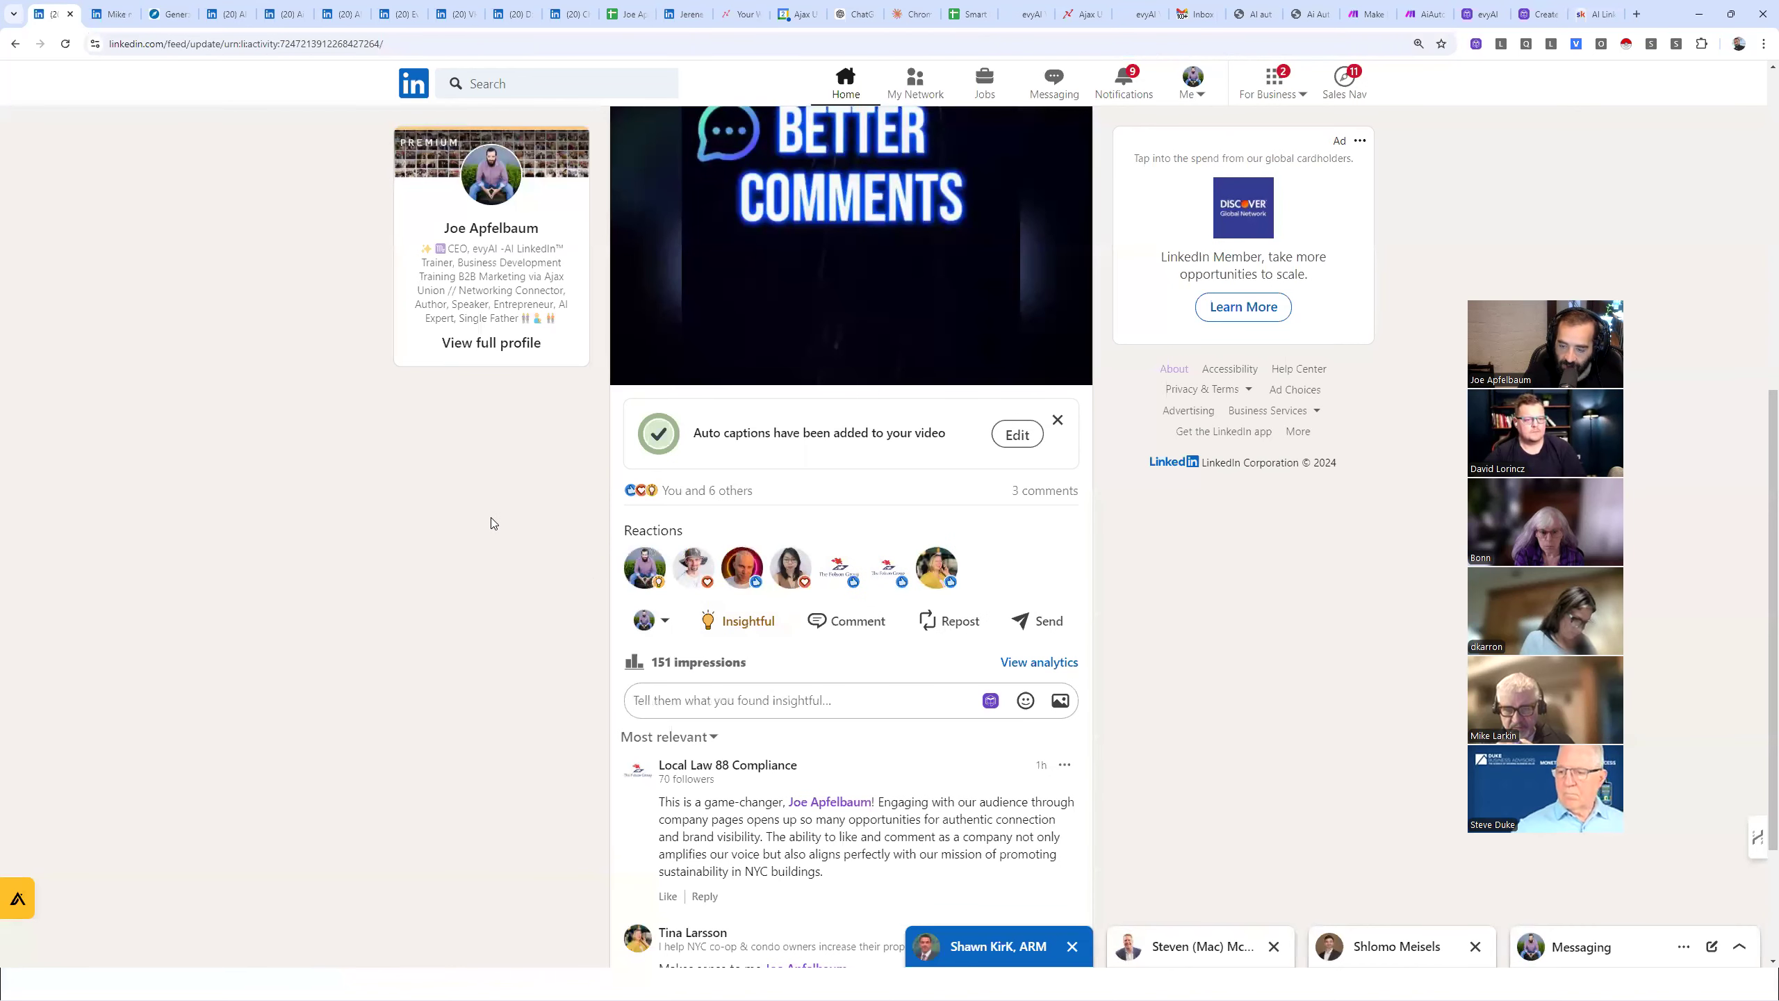
scroll(492, 522, up, 8)
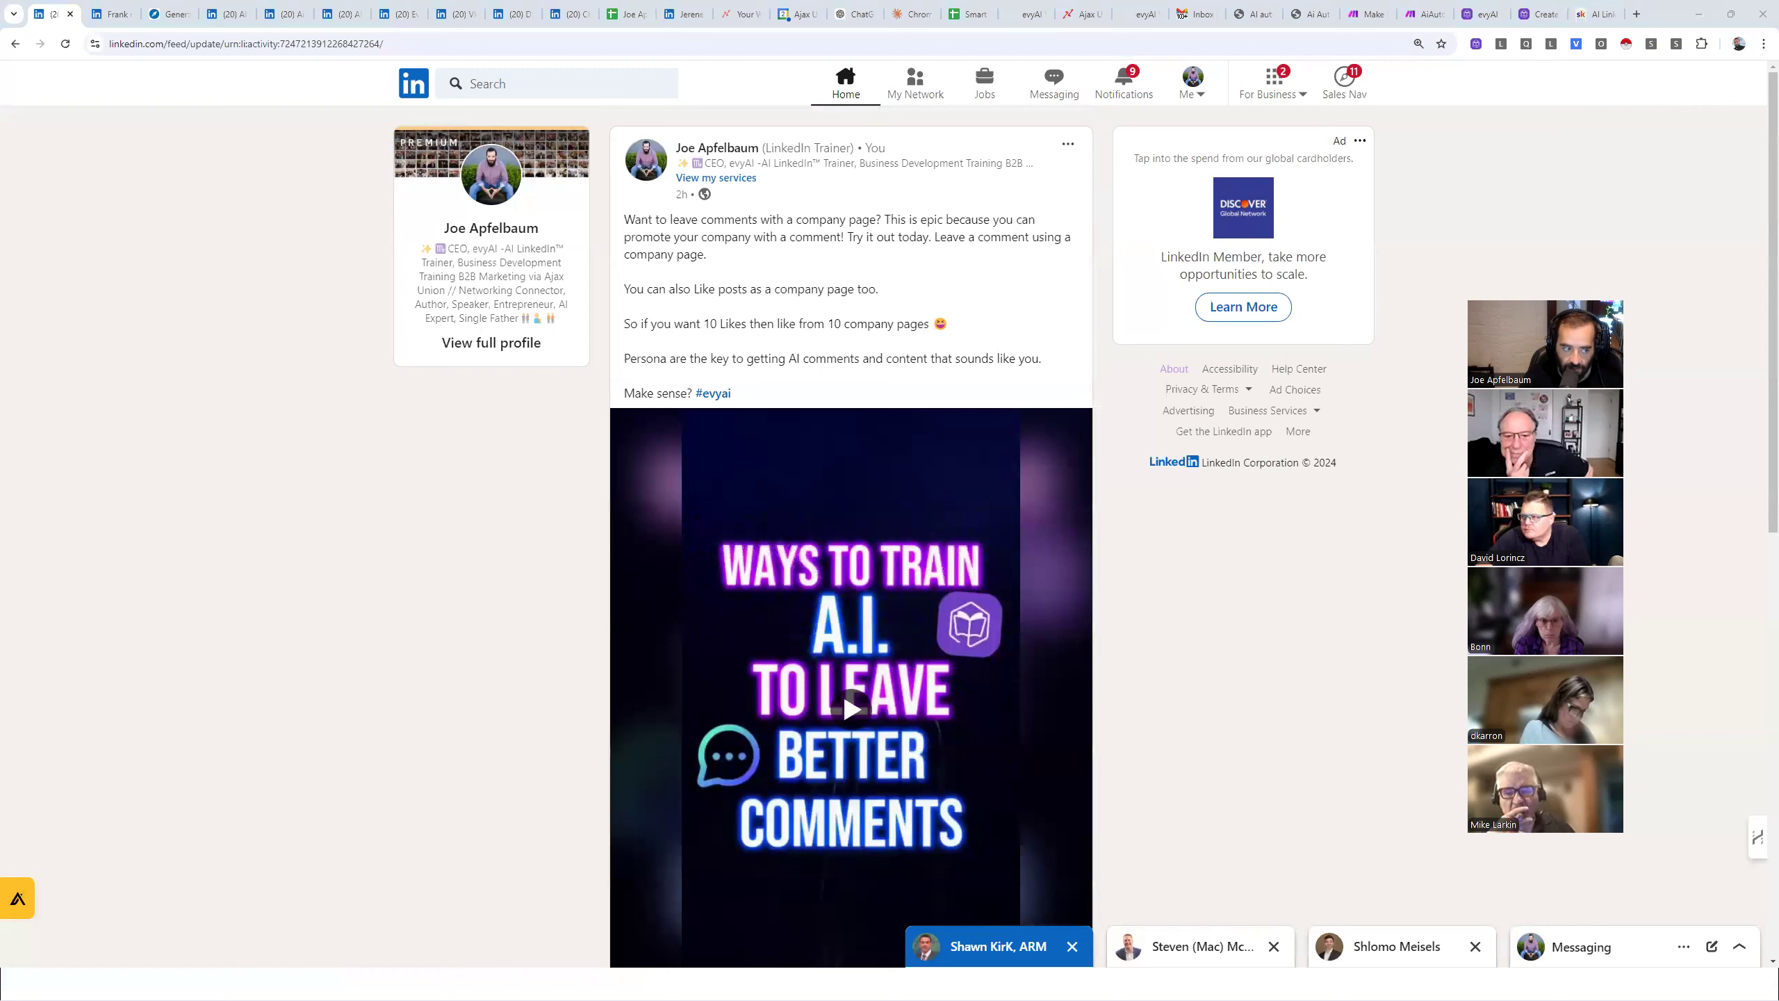
scroll(483, 672, down, 10)
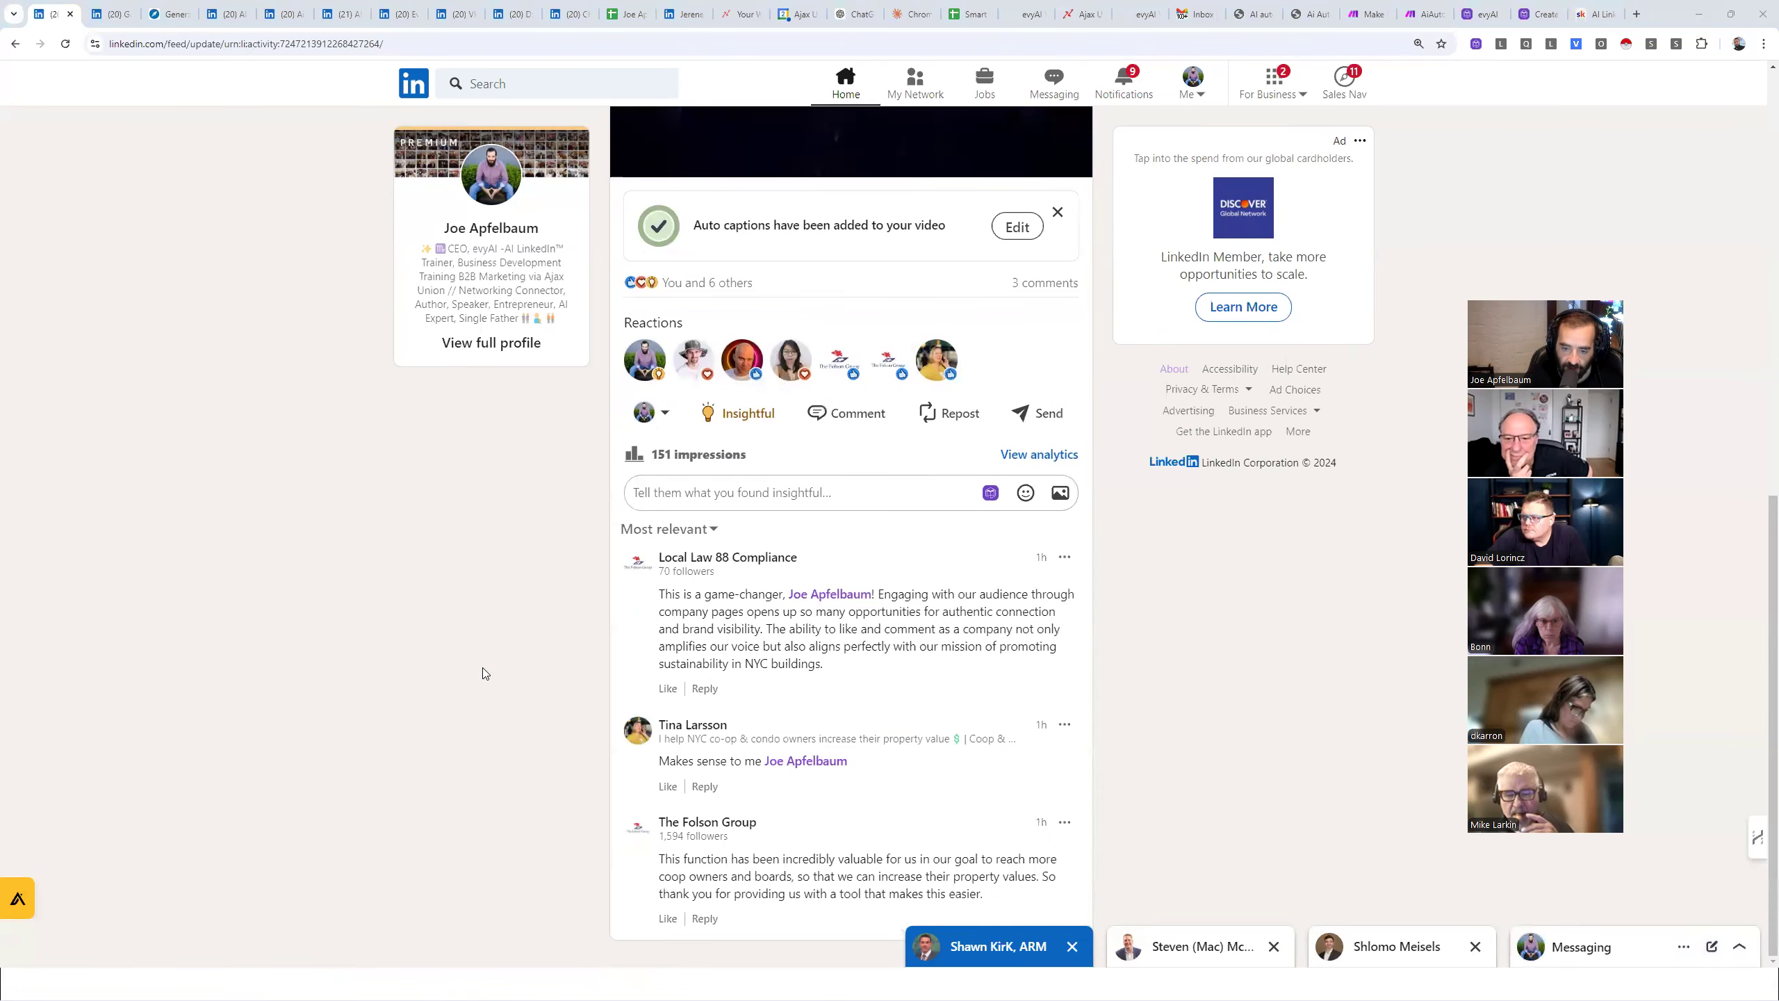
scroll(483, 671, up, 10)
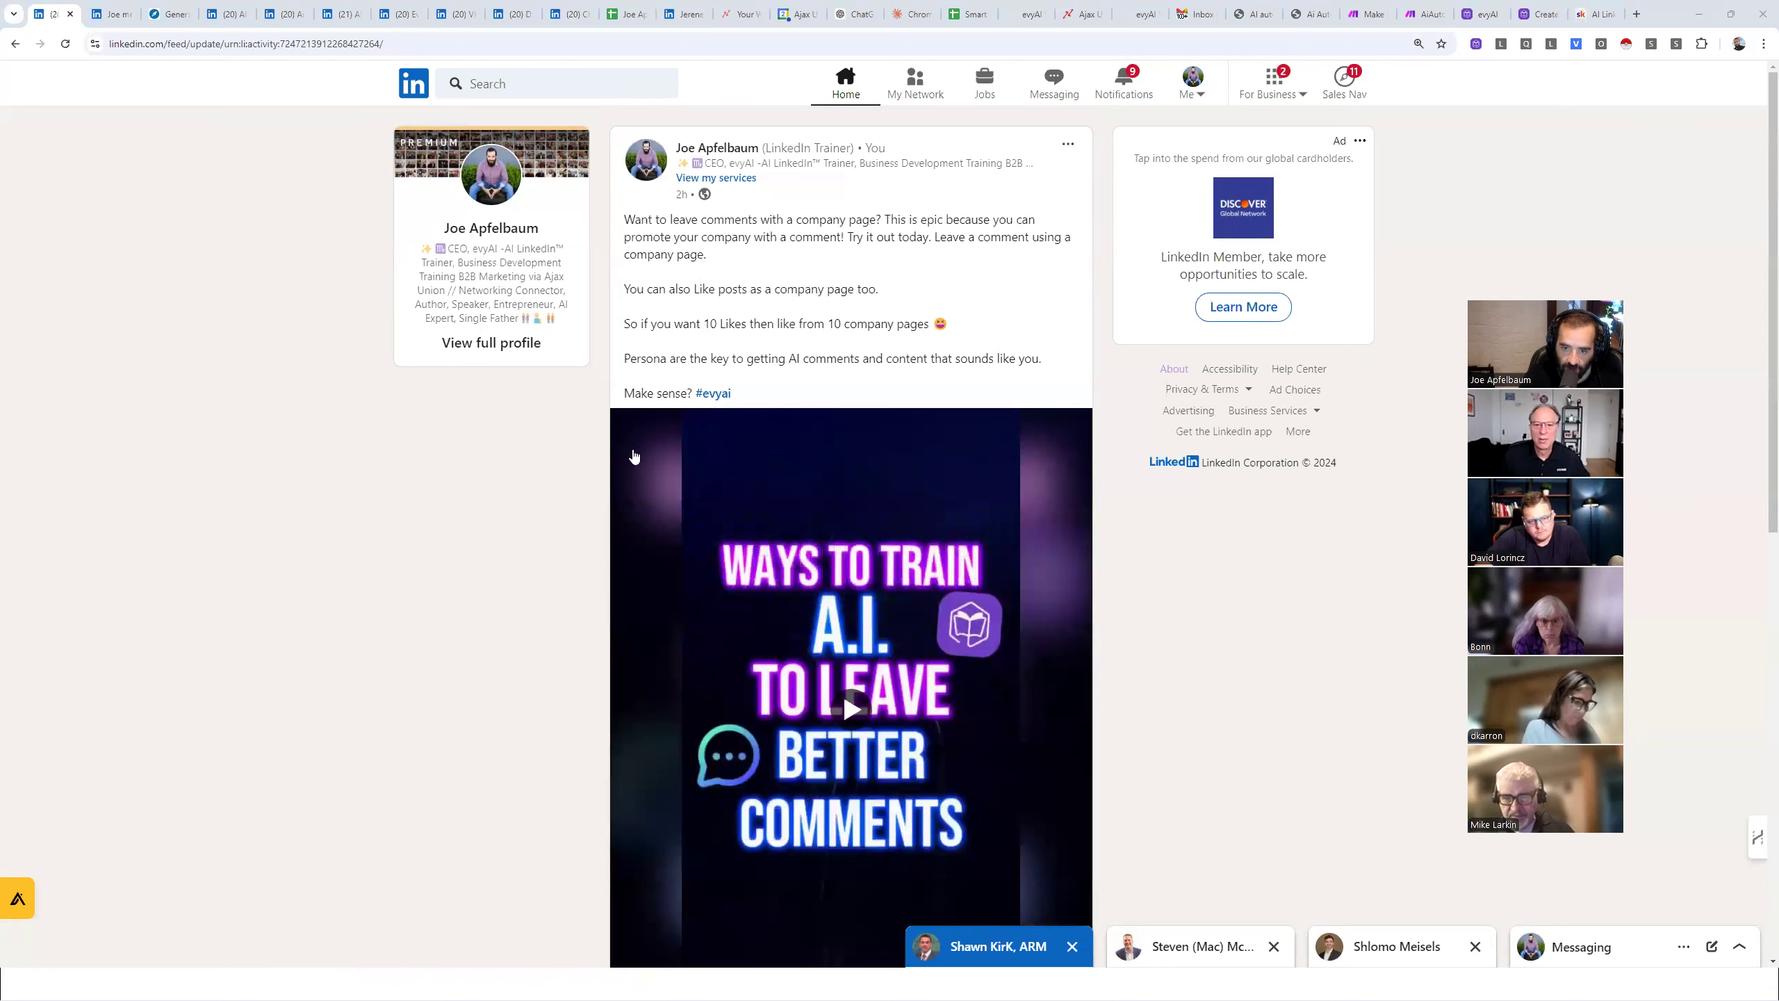
scroll(664, 523, down, 10)
Step: Post the comment 'Who is your target market?' under the video post
click(710, 497)
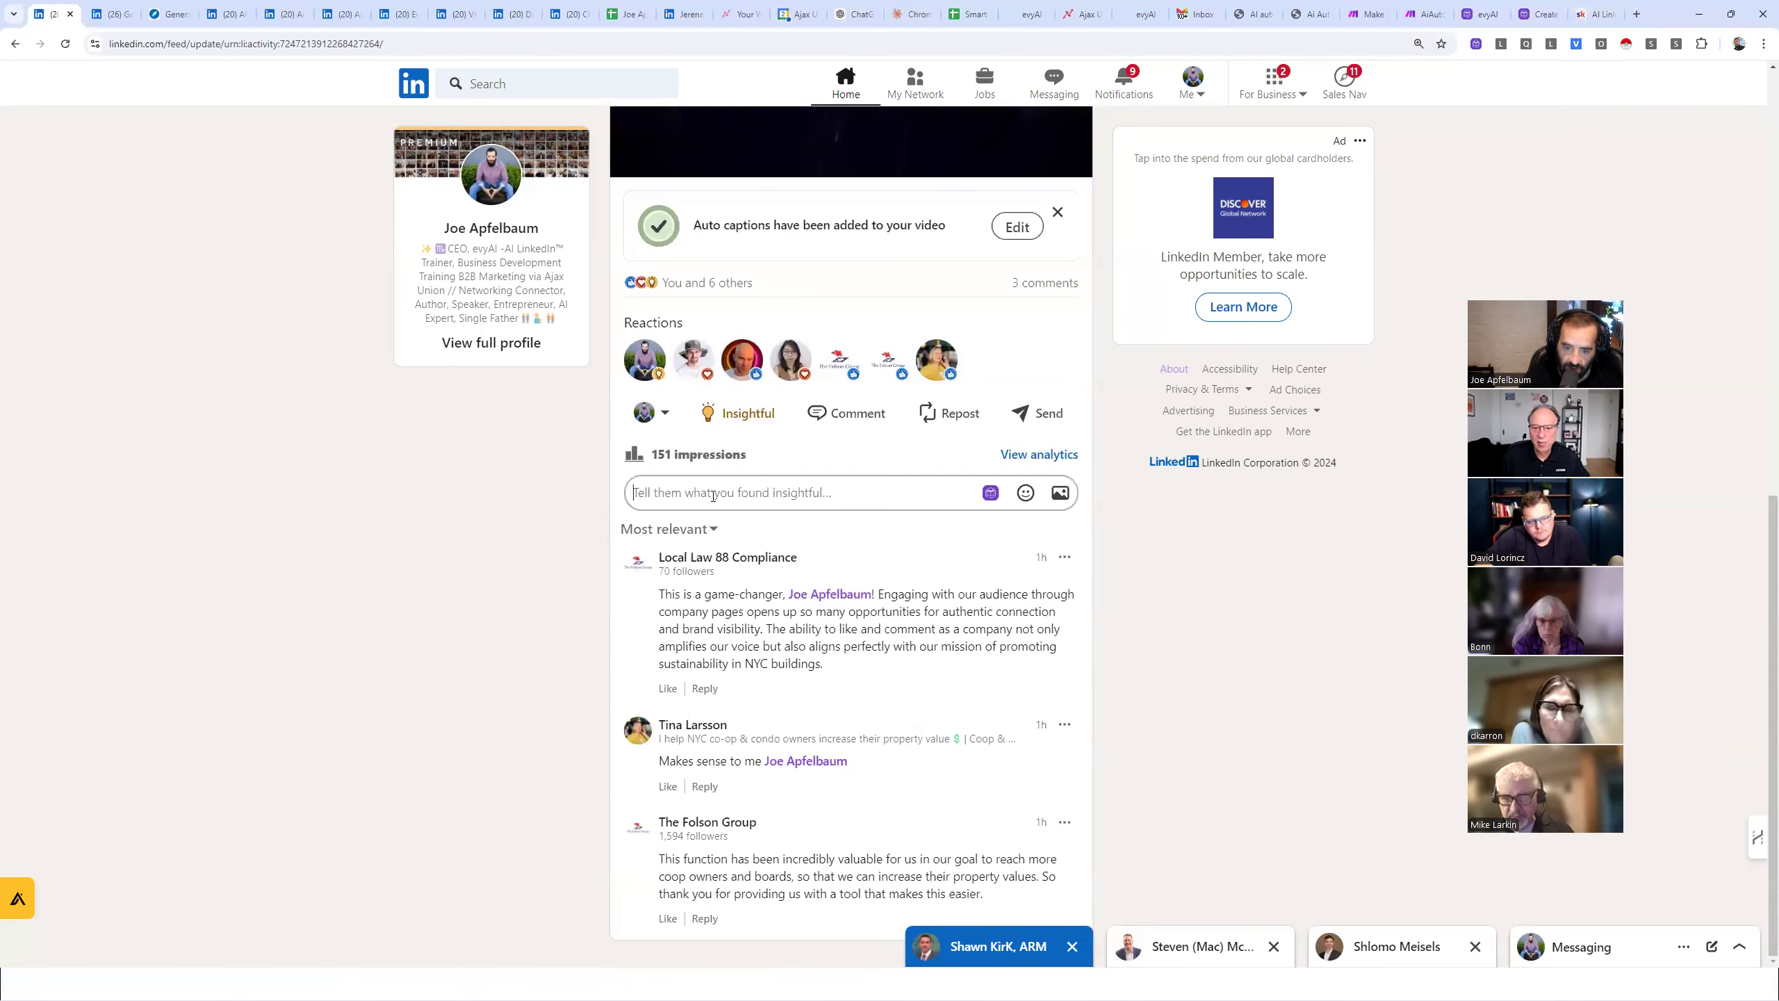
text(Who is yo)
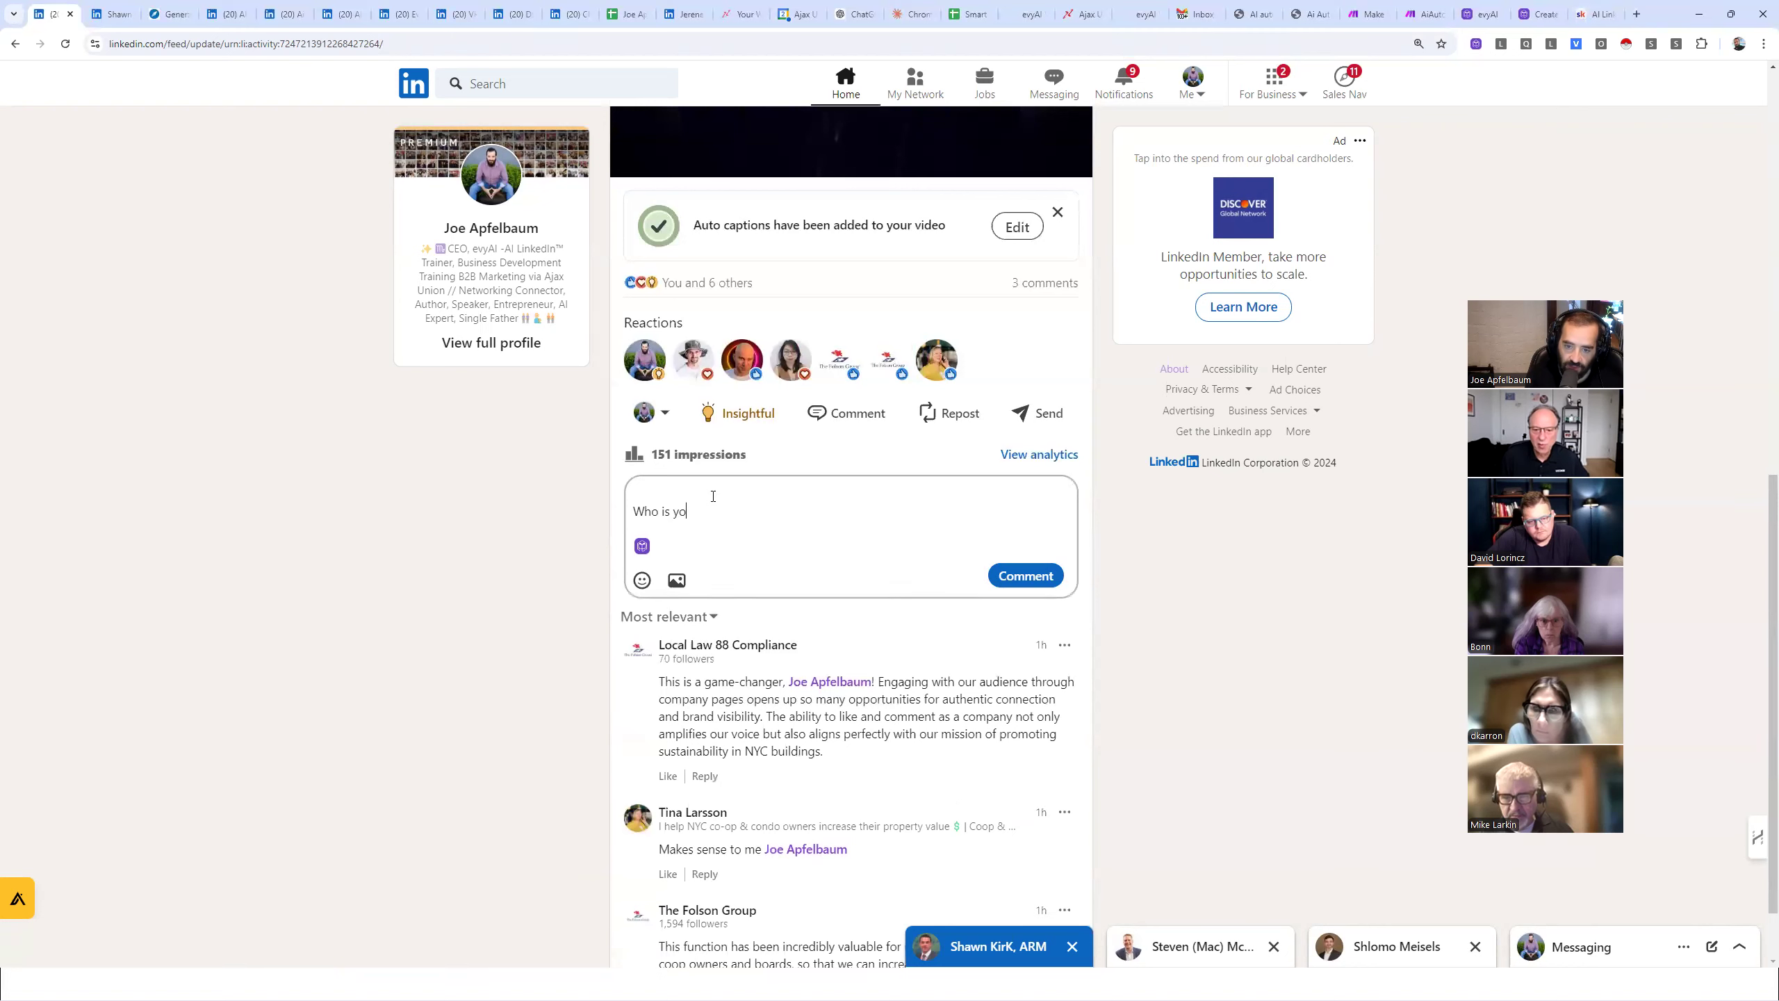
text(ur target market?)
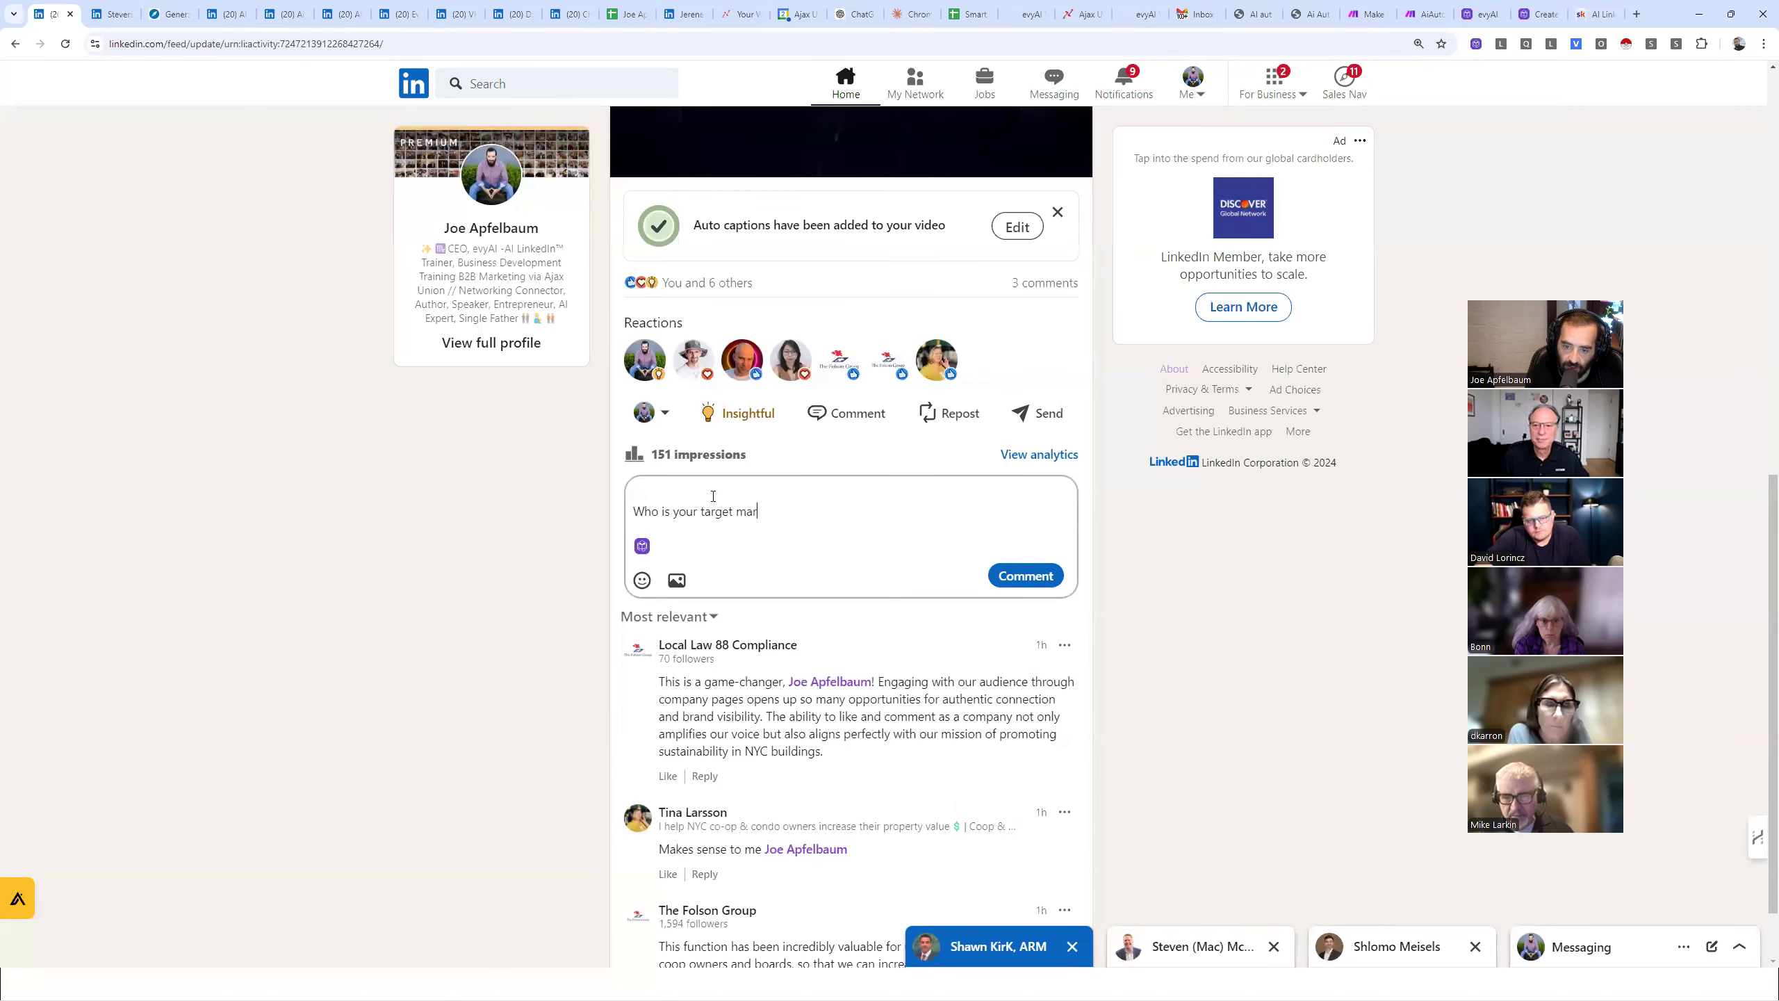
click(1026, 577)
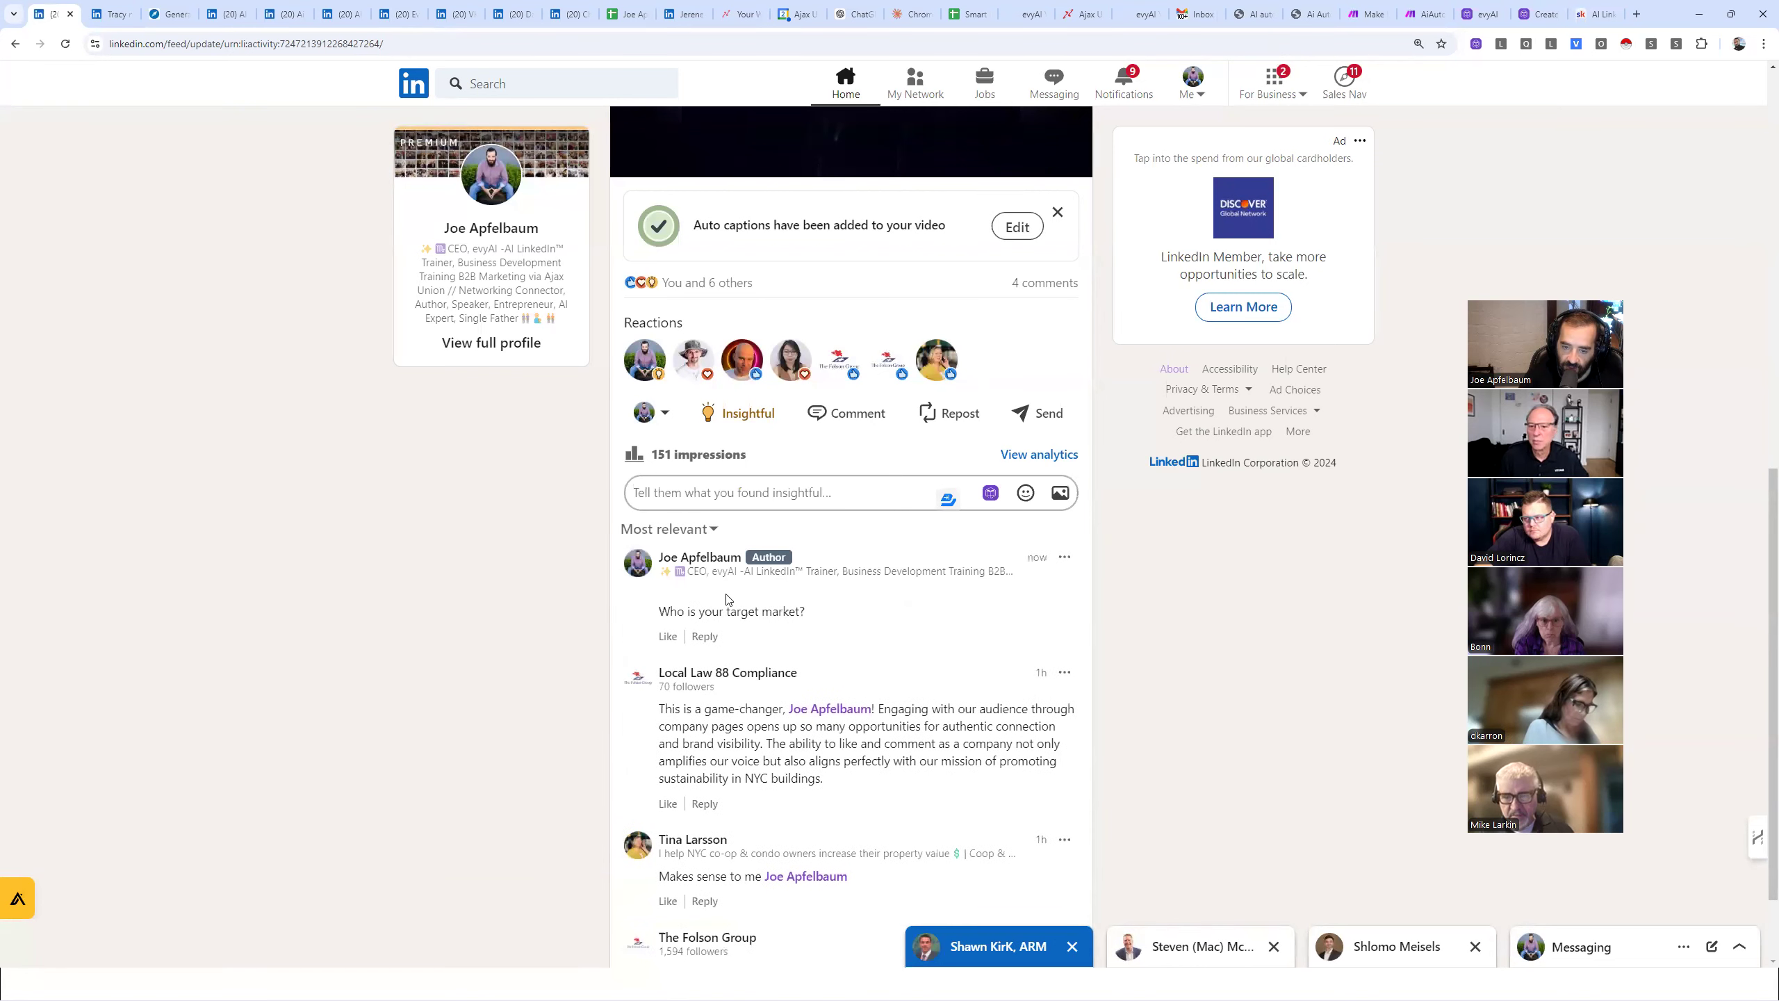
scroll(948, 417, up, 10)
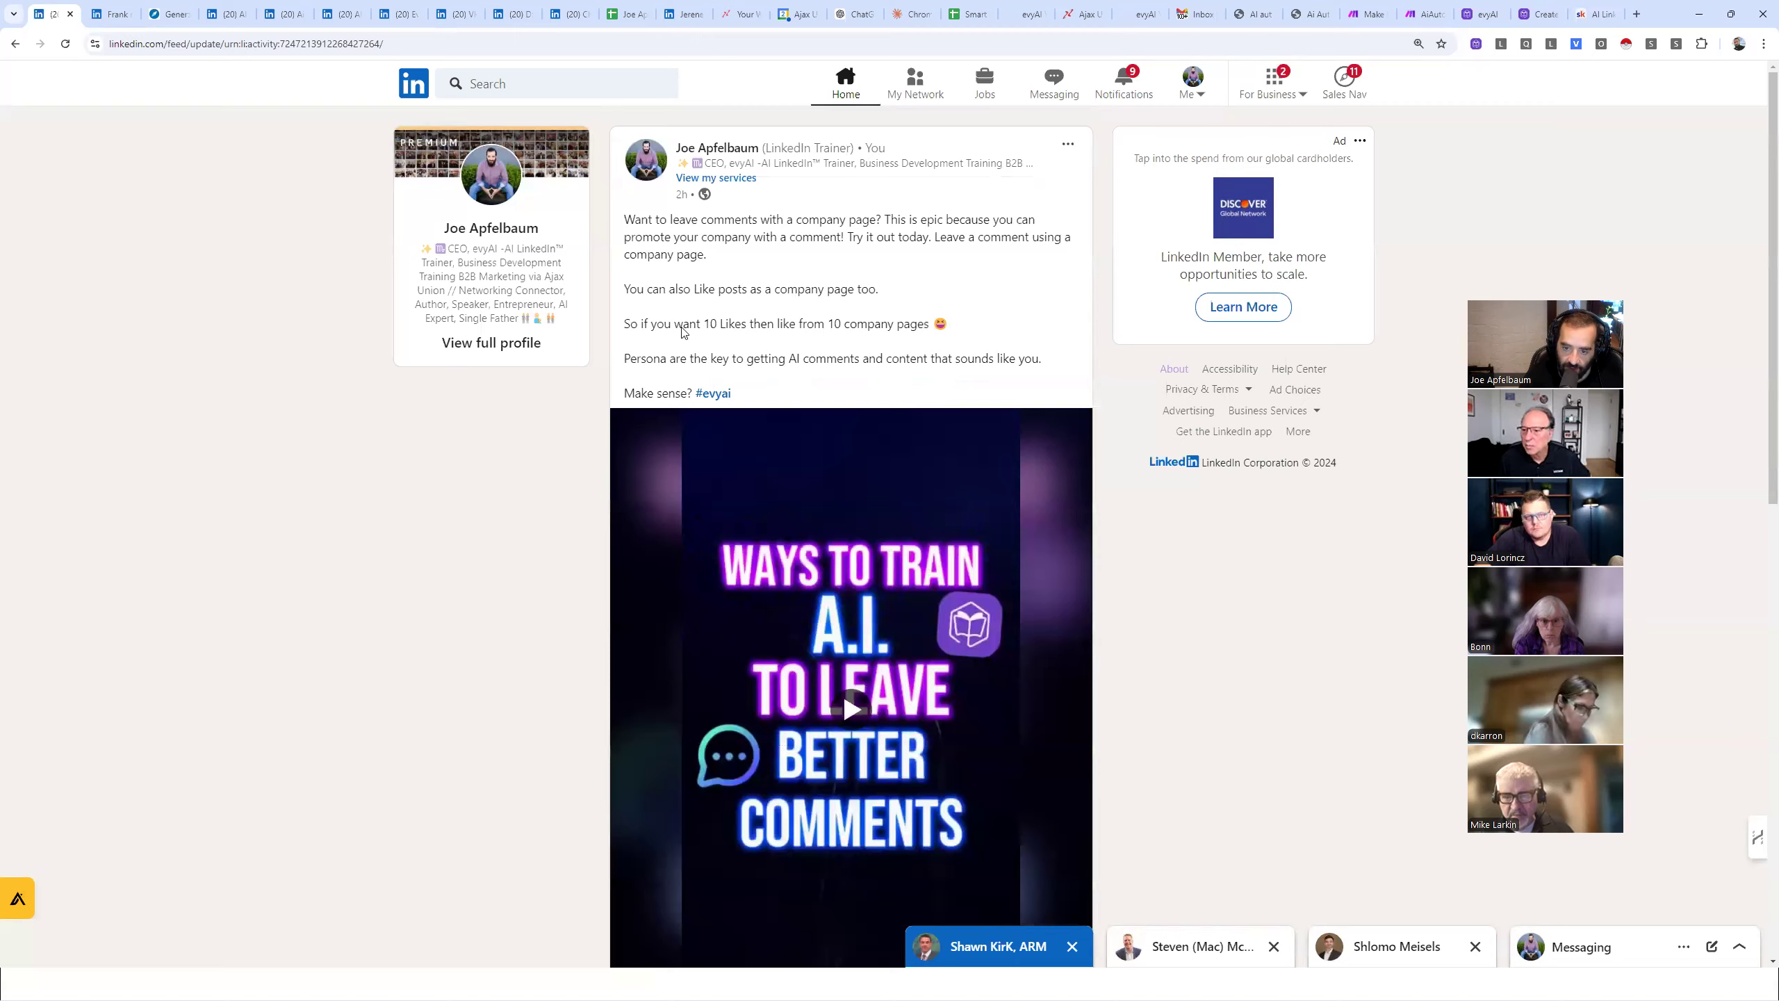
scroll(683, 331, down, 10)
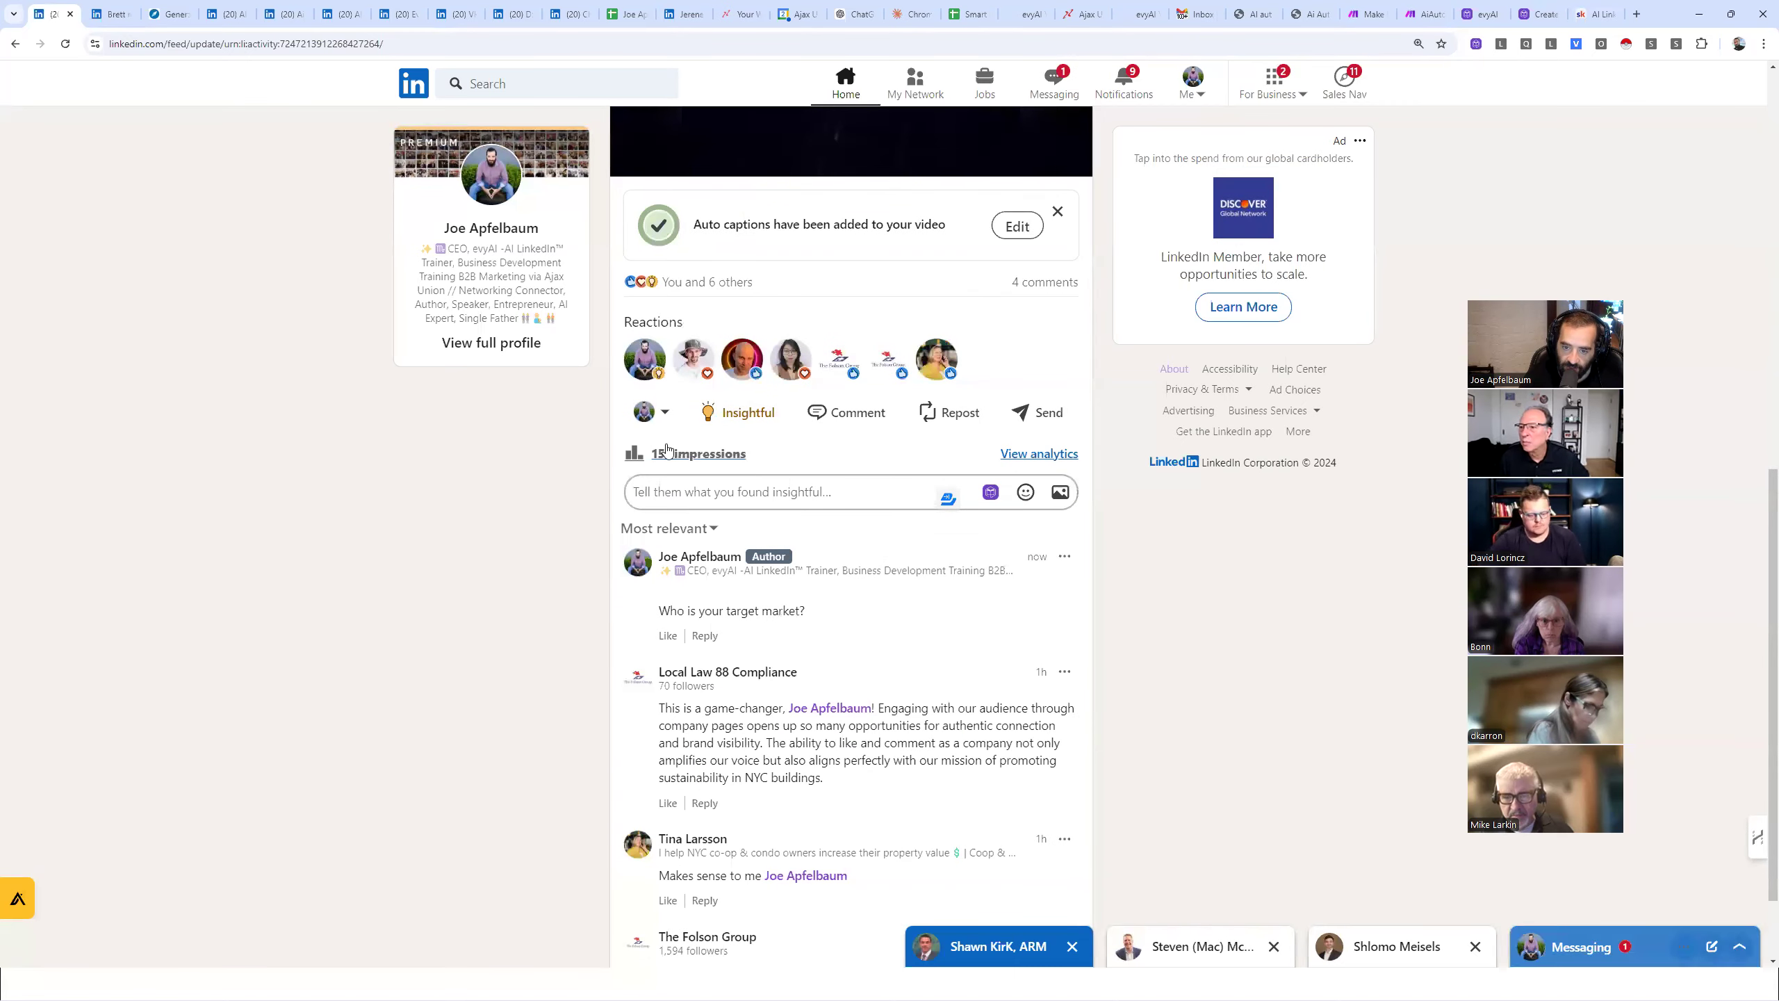
scroll(852, 578, up, 10)
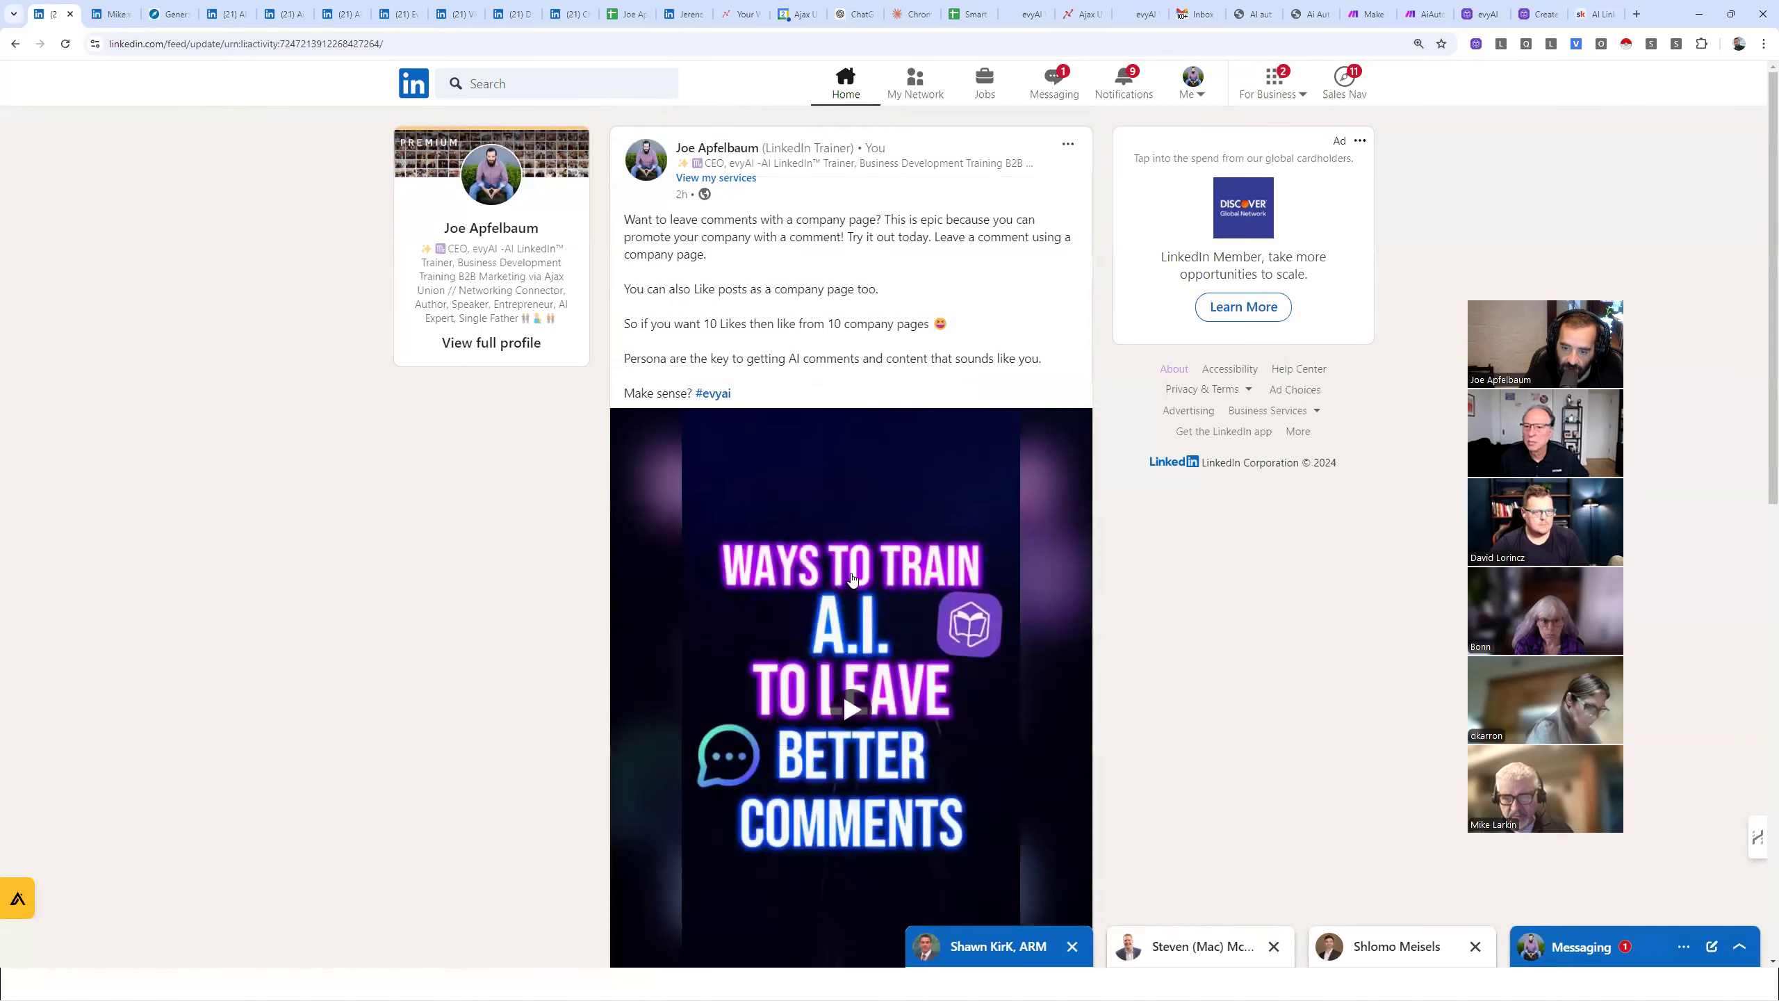
scroll(852, 578, down, 5)
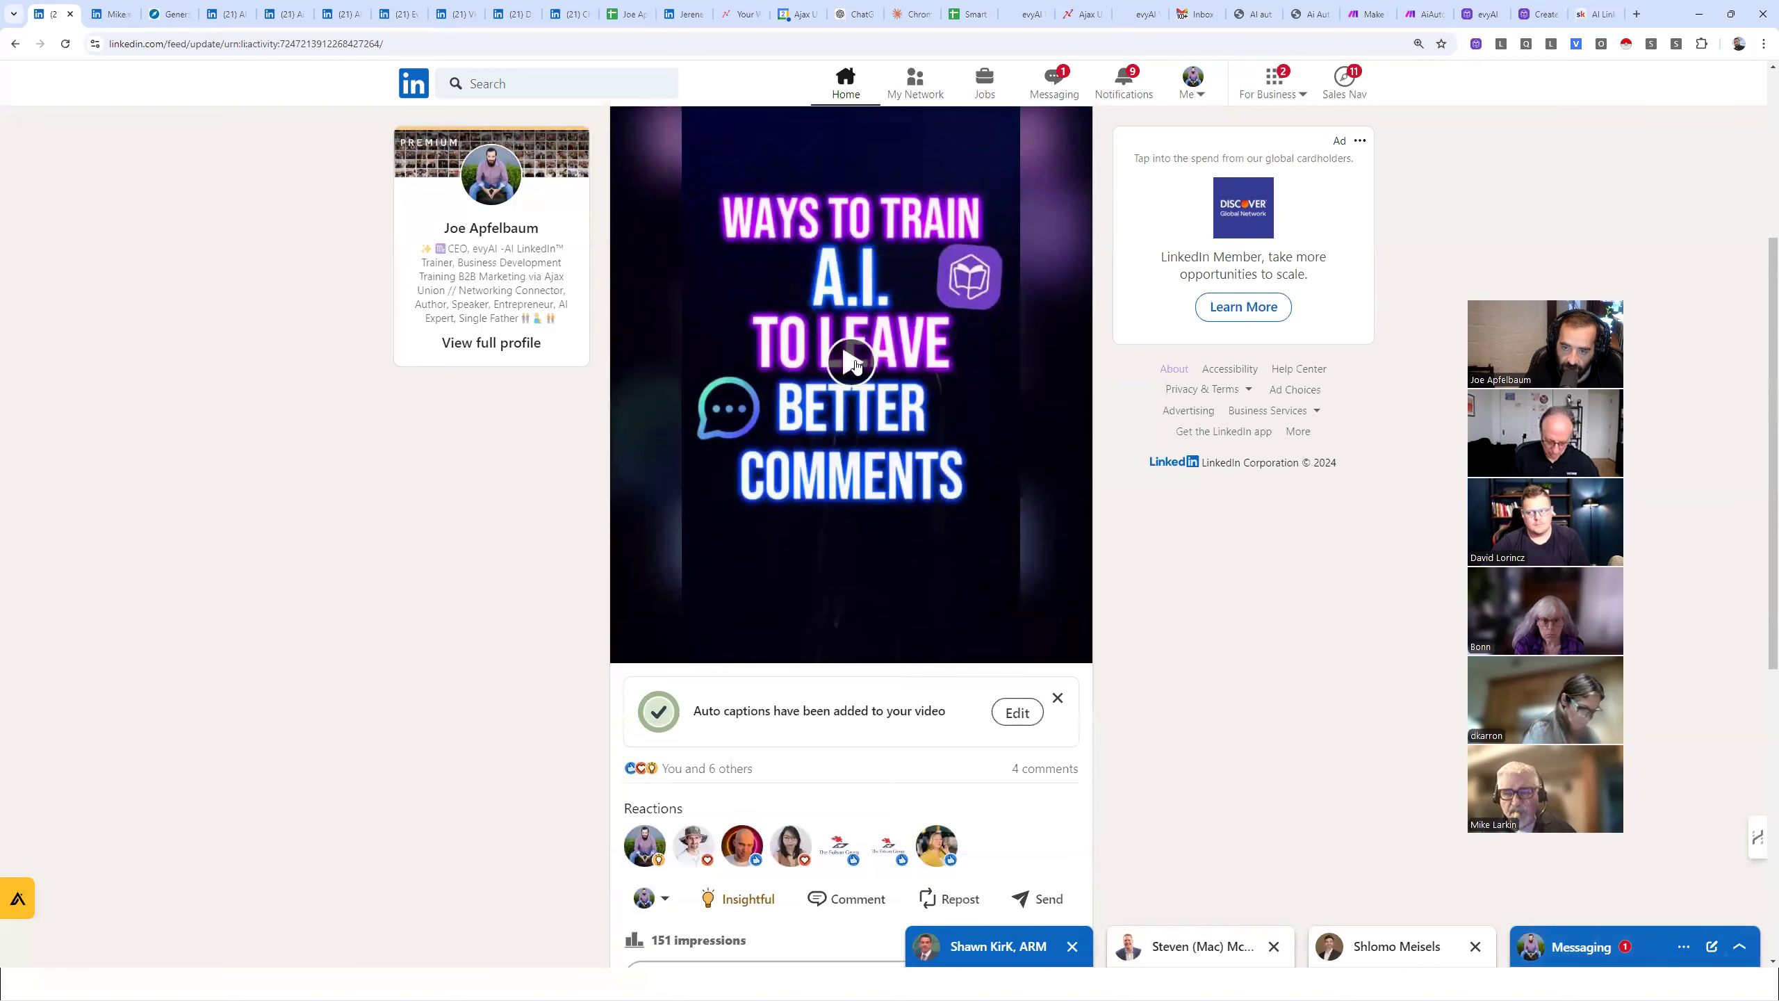
Step: Play the post's video with its auto-captions and pause it at 0:51
click(852, 361)
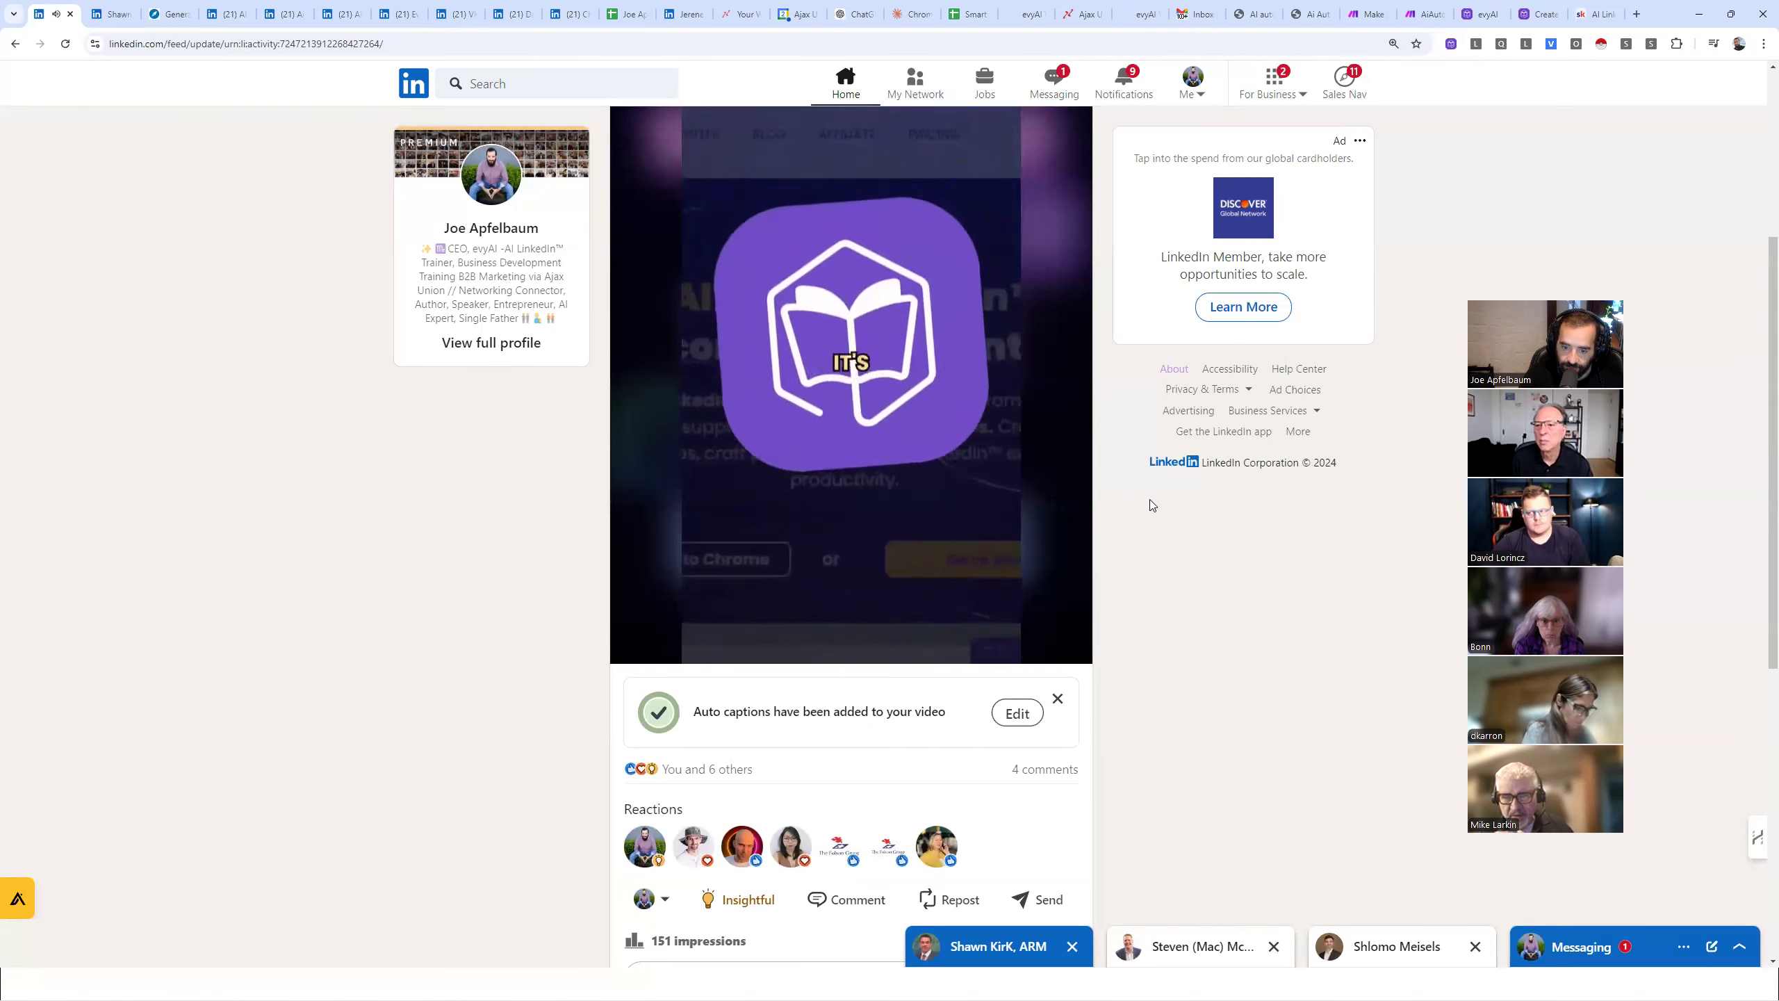
mouse_move(908, 543)
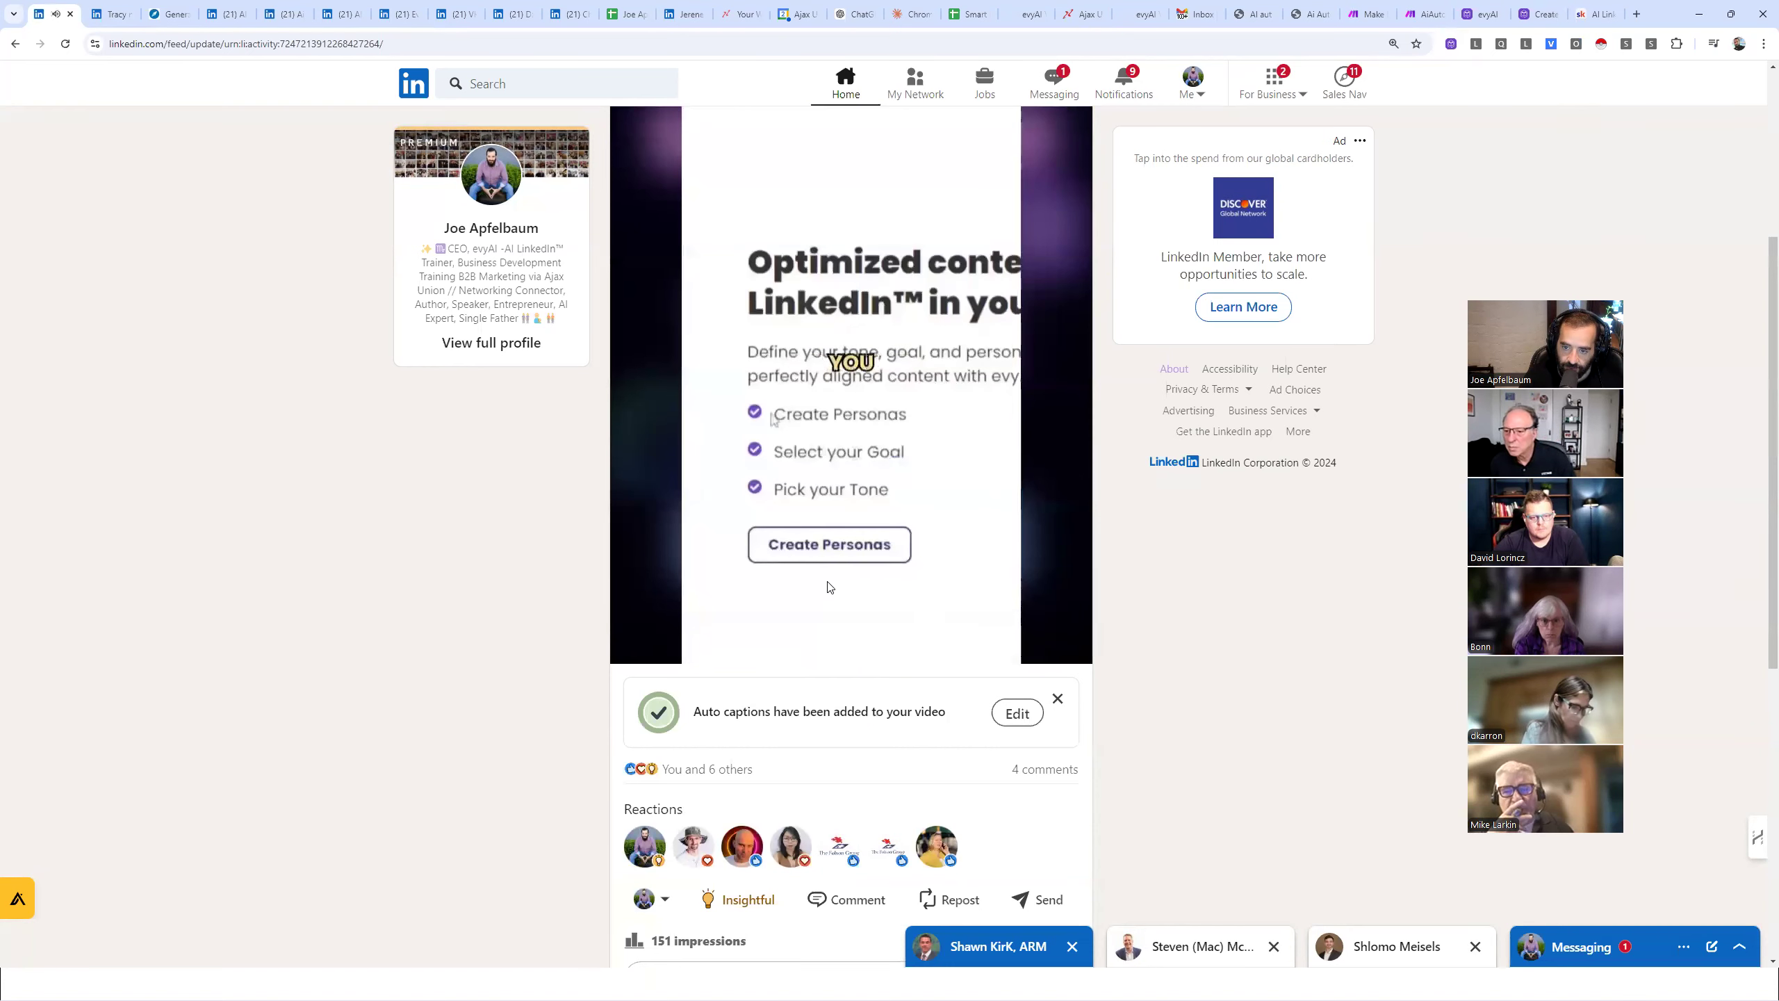
mouse_move(697, 611)
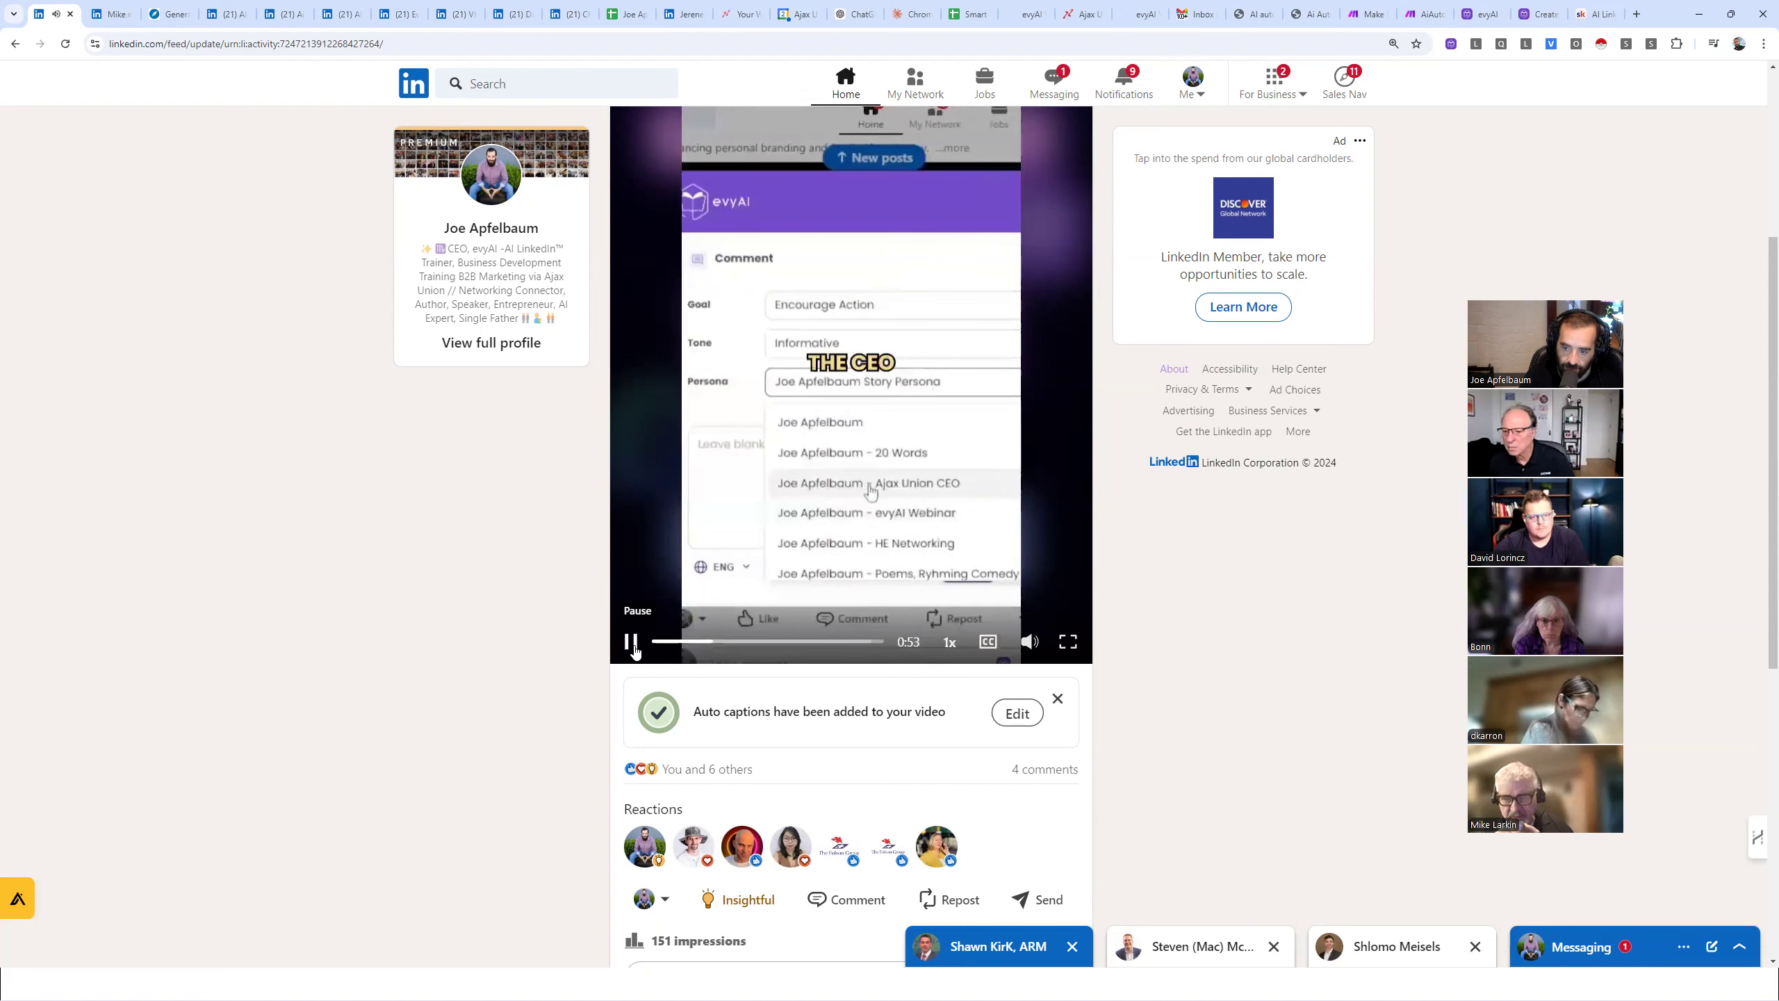
click(632, 647)
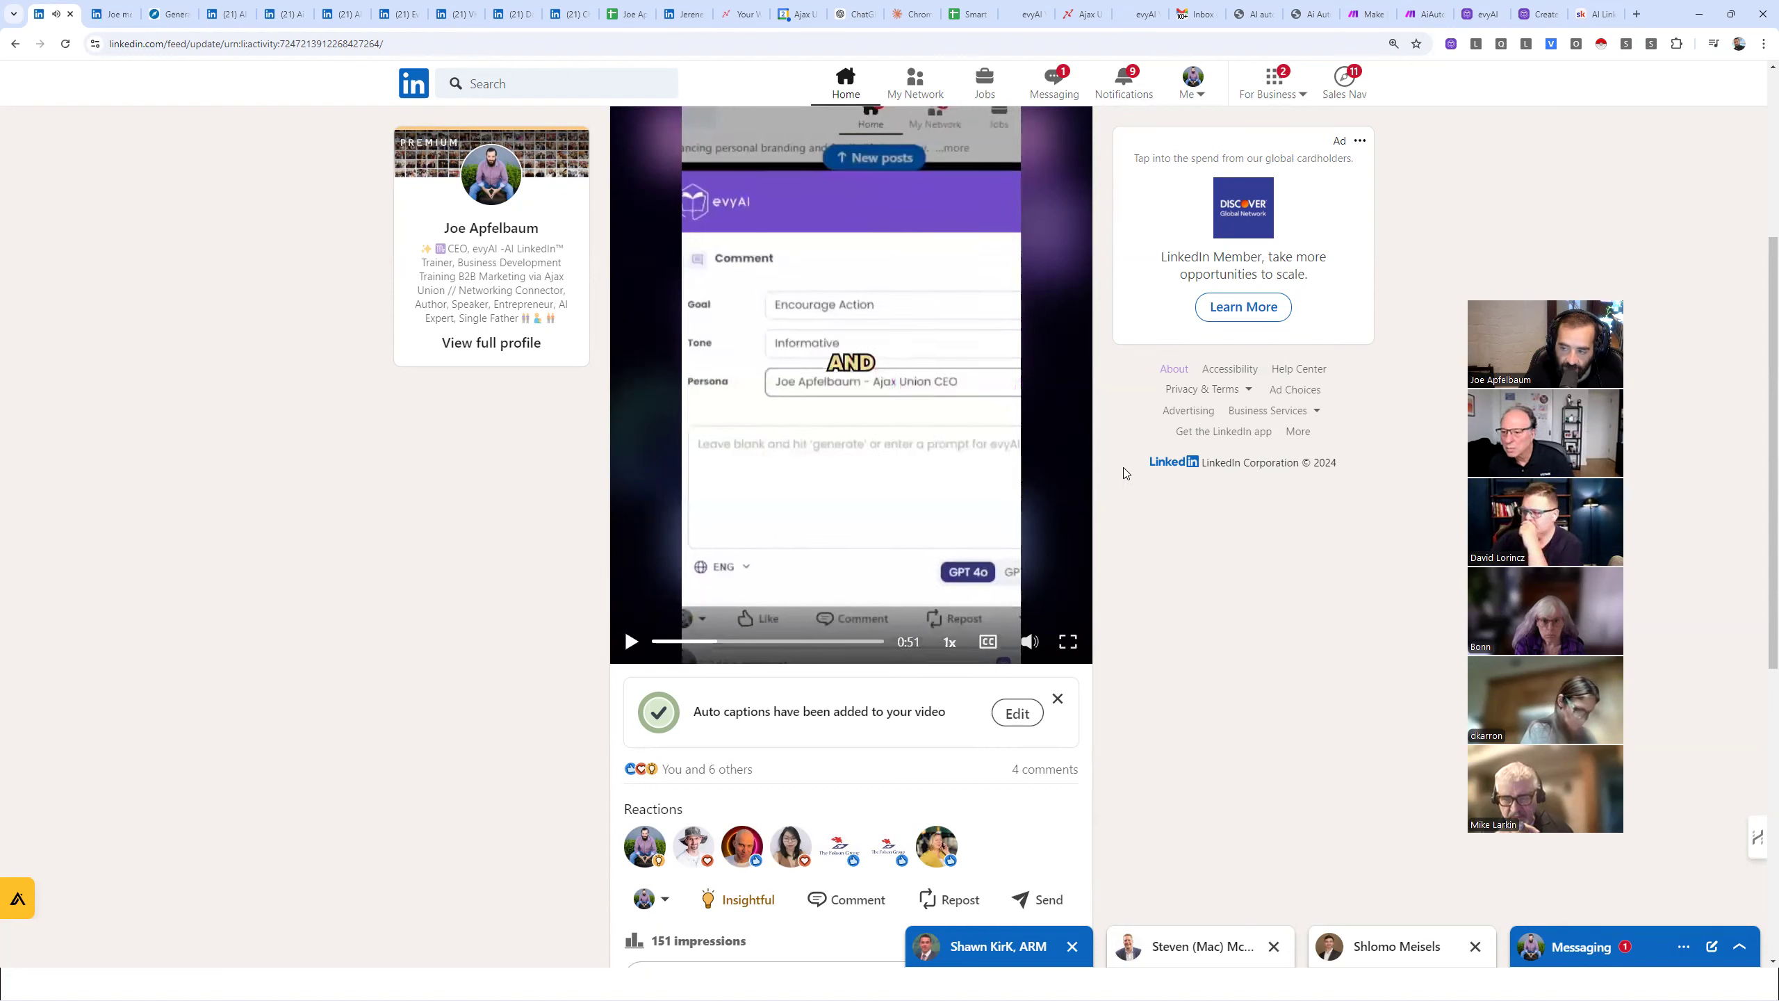
scroll(1119, 491, up, 4)
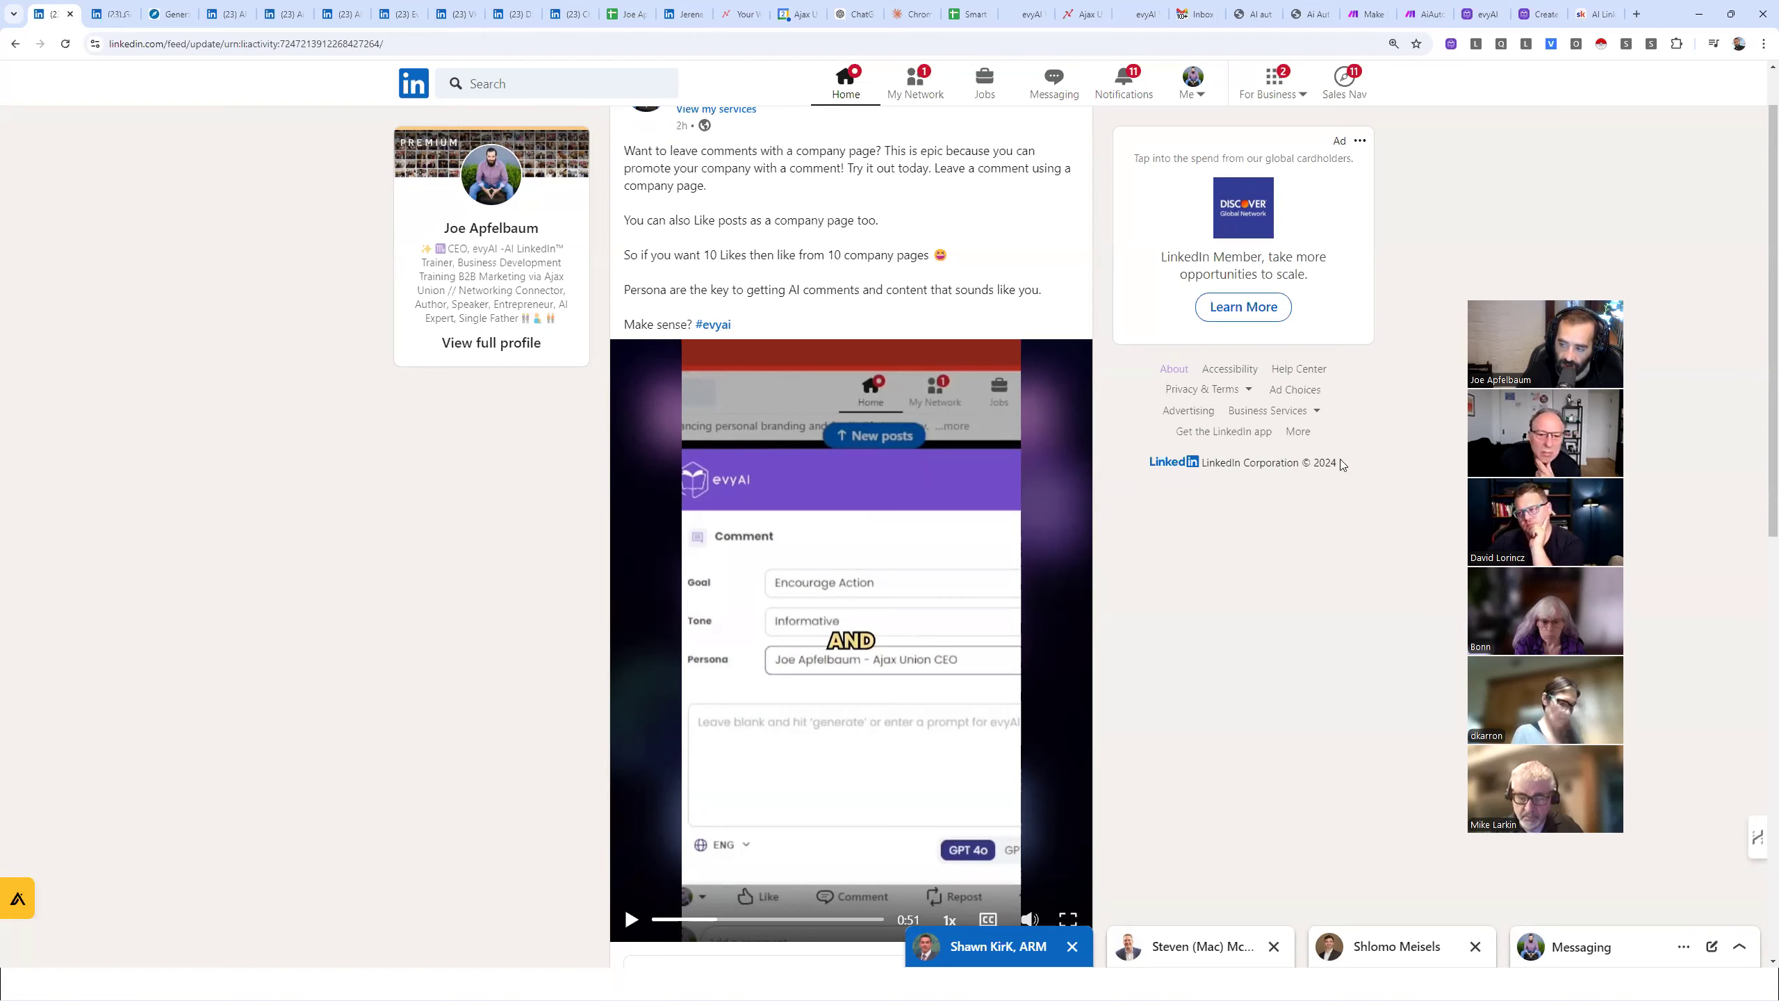
Step: Open opus.pro in a new tab and sign in with the work Google account, reloading the stalled page
click(1637, 14)
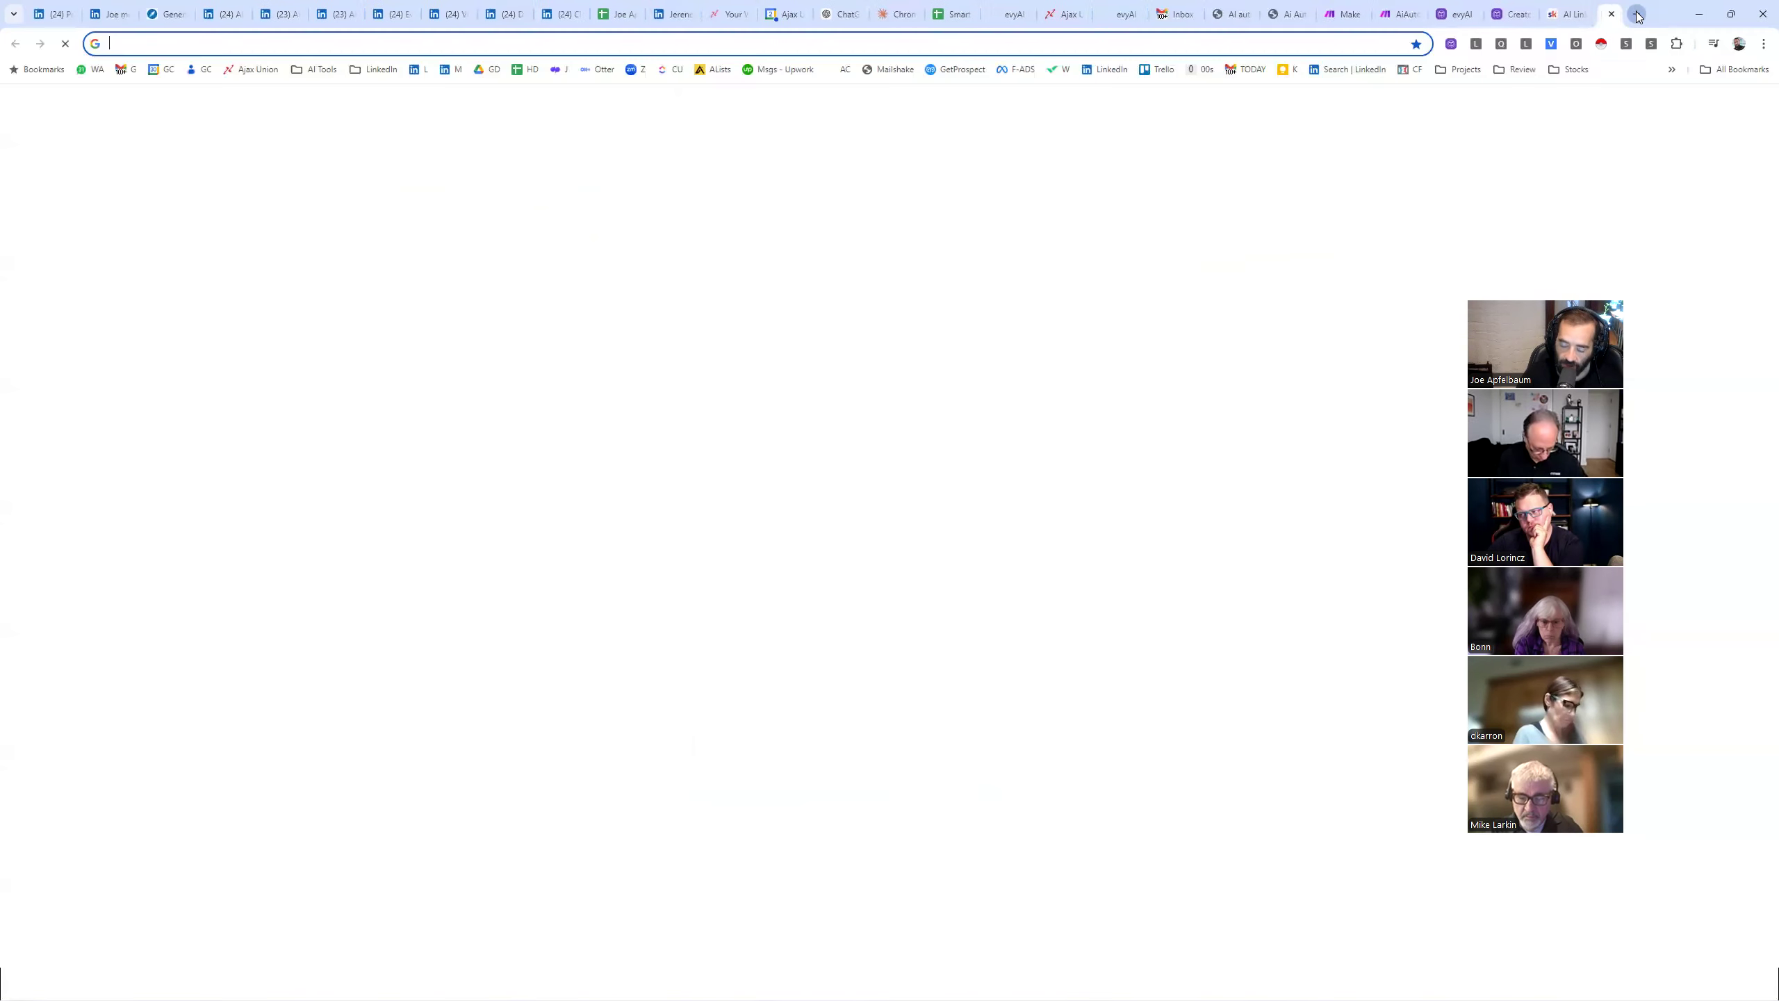
text(opus.pro)
key(Return)
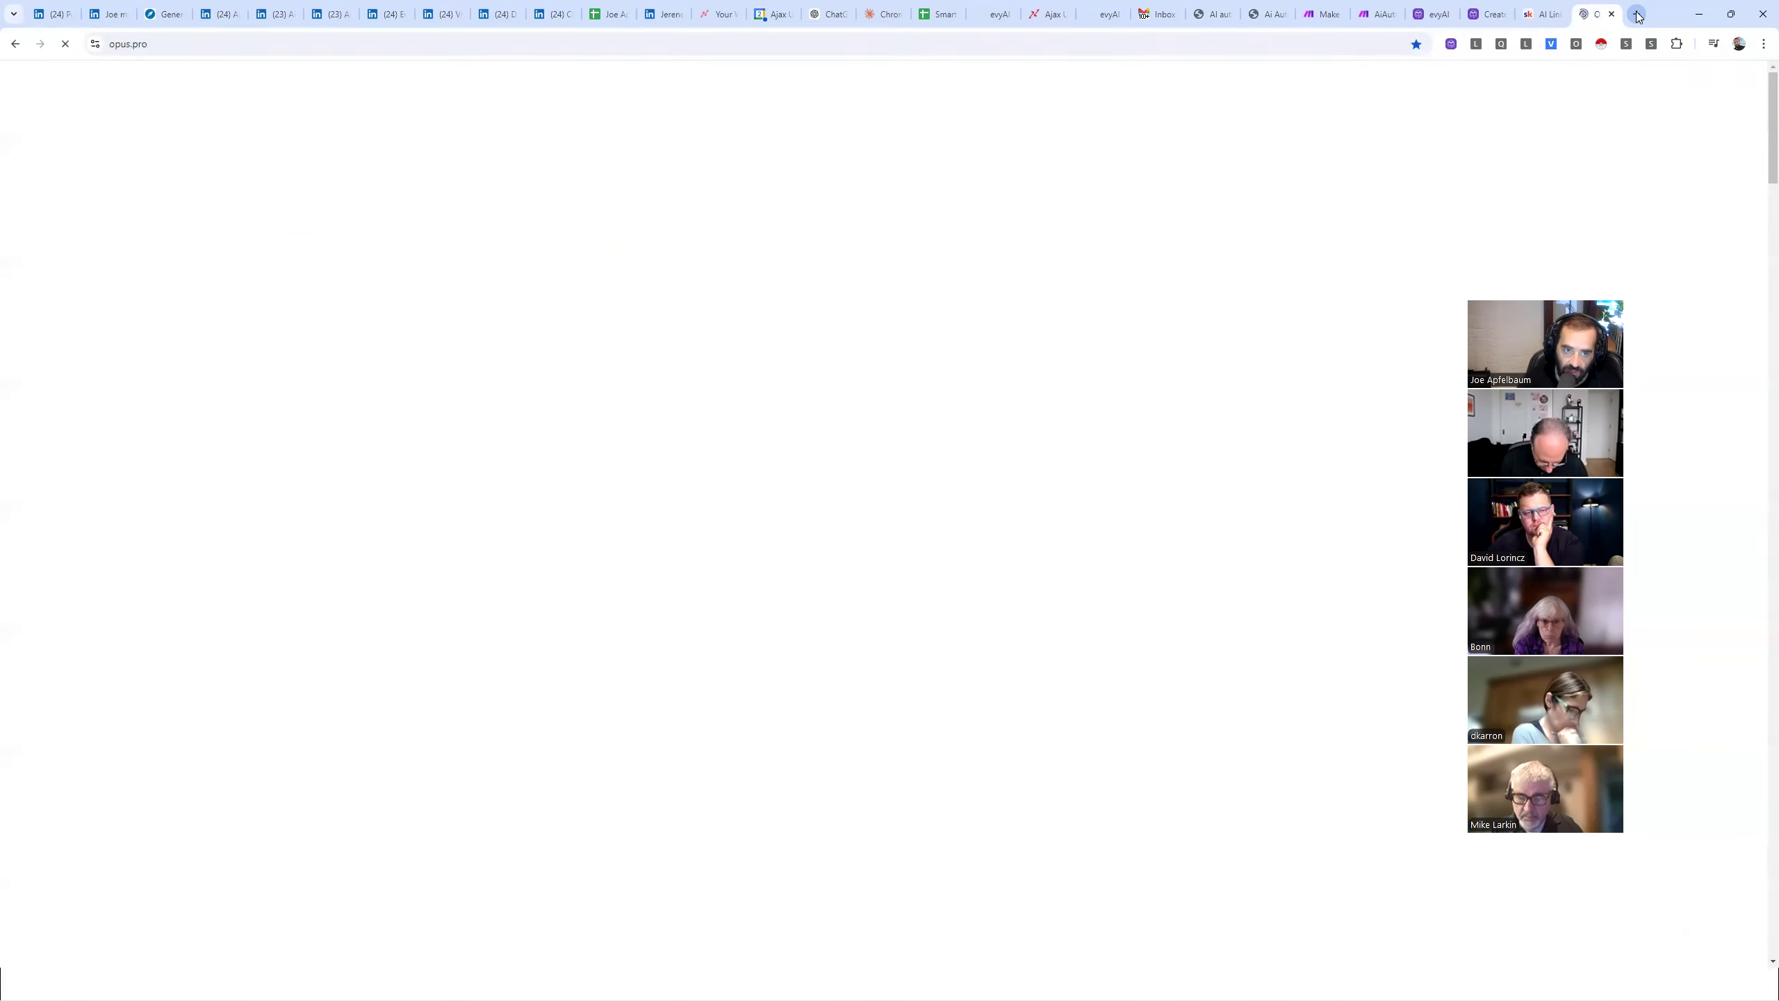
click(1205, 90)
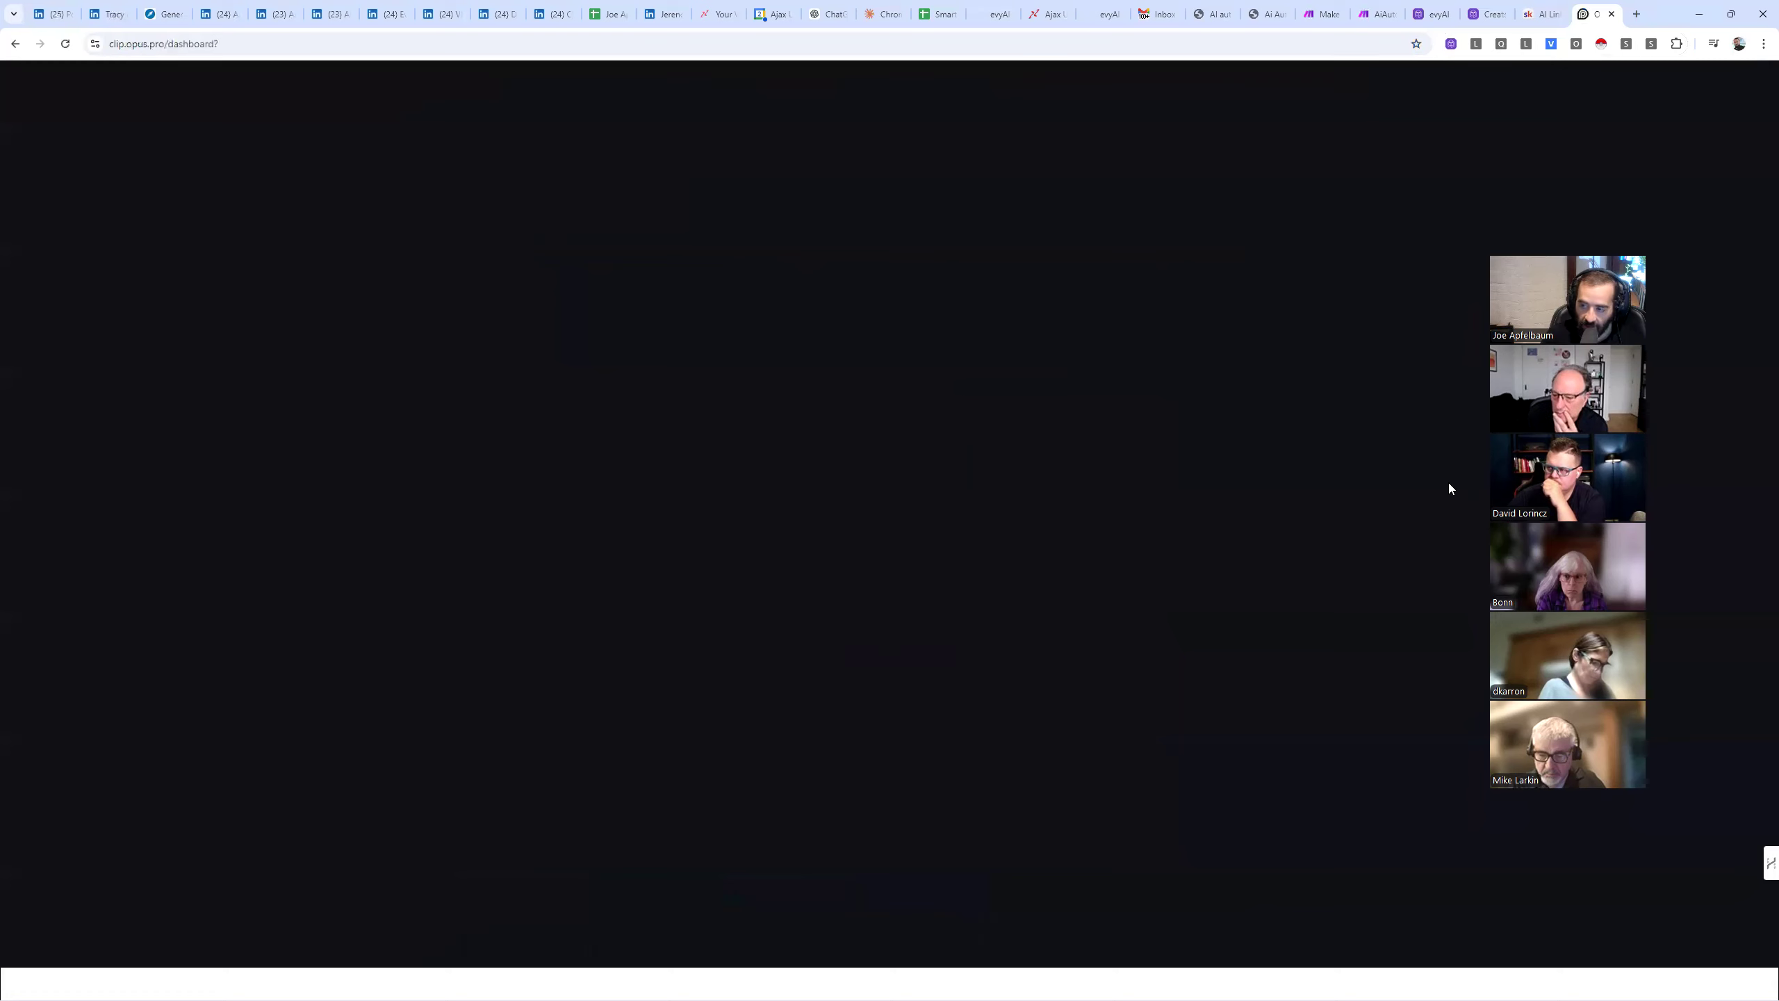
key(ctrl+l)
key(Return)
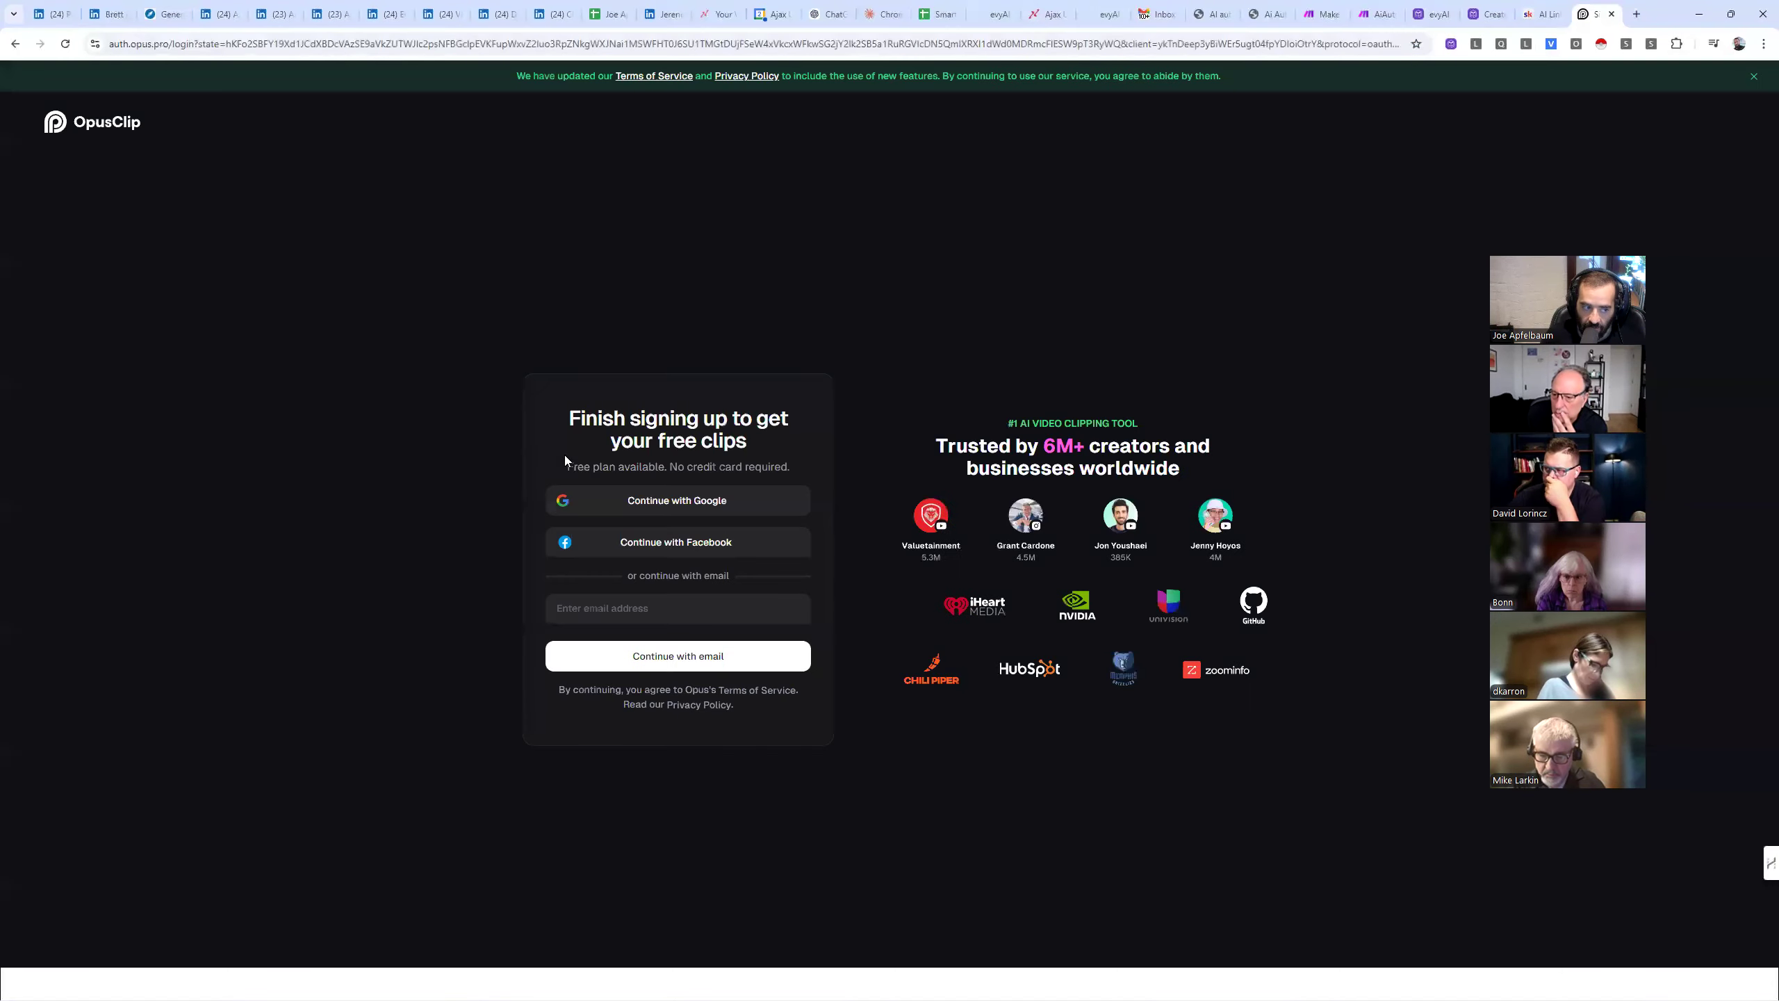
click(714, 506)
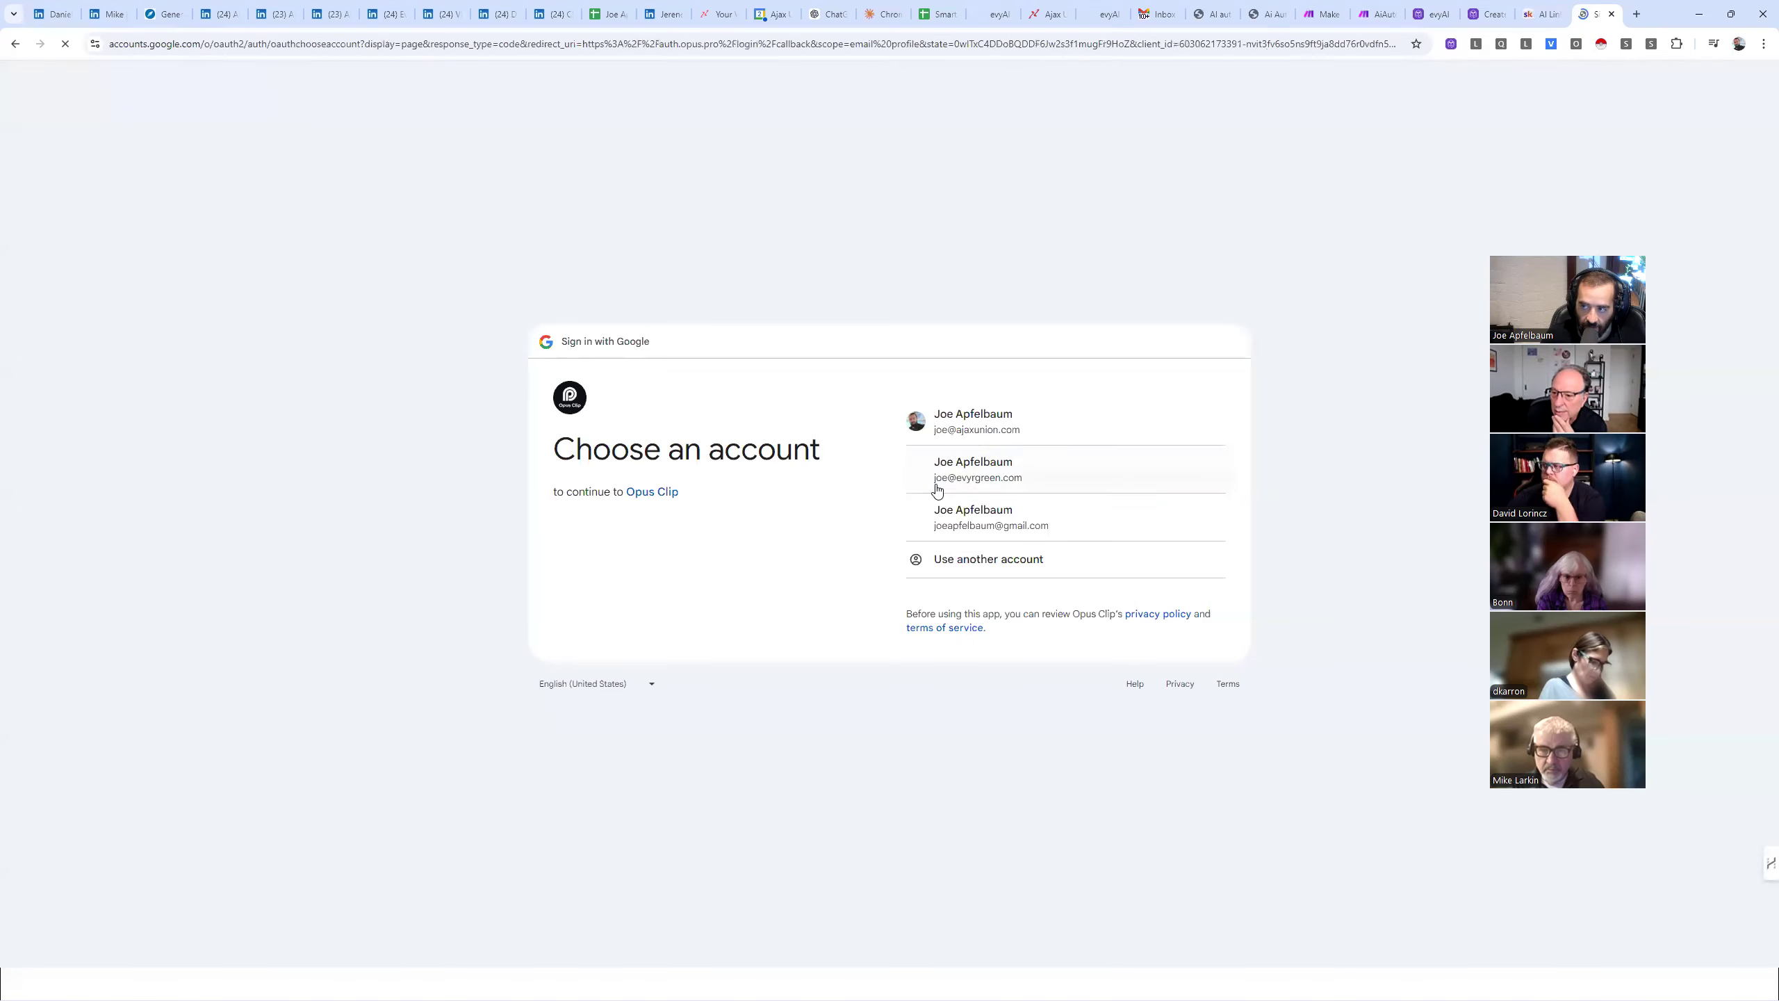
click(1062, 424)
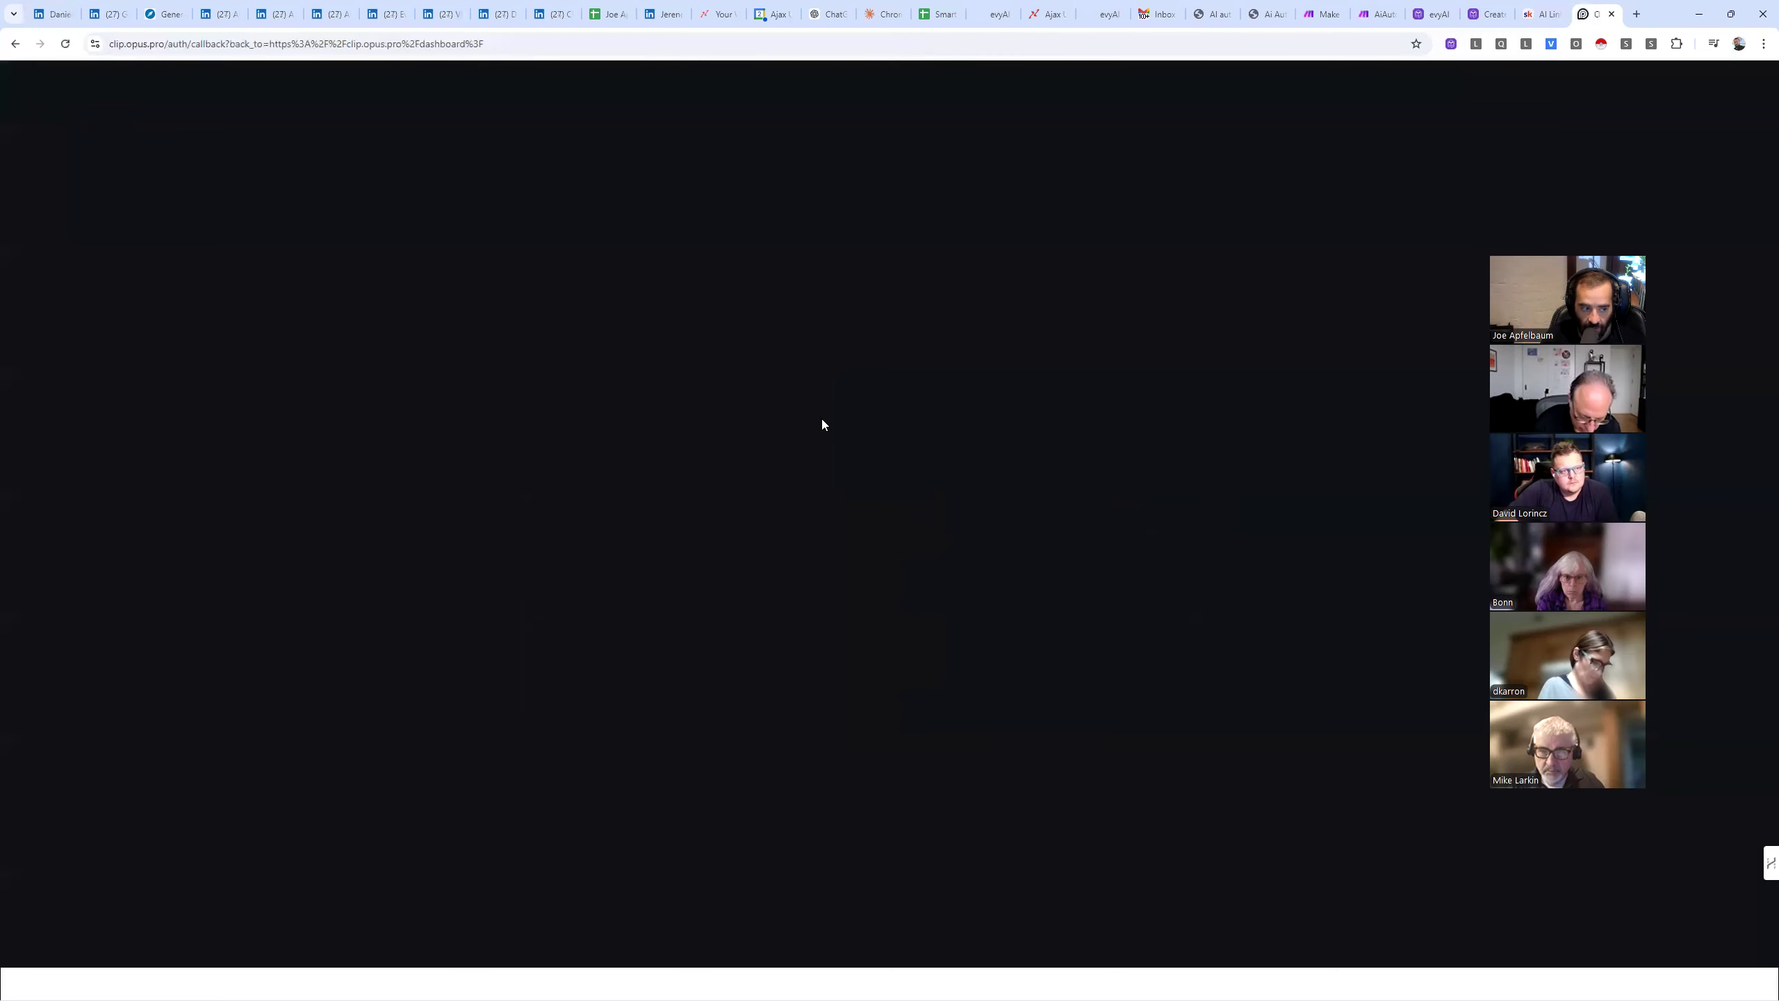
scroll(567, 564, down, 3)
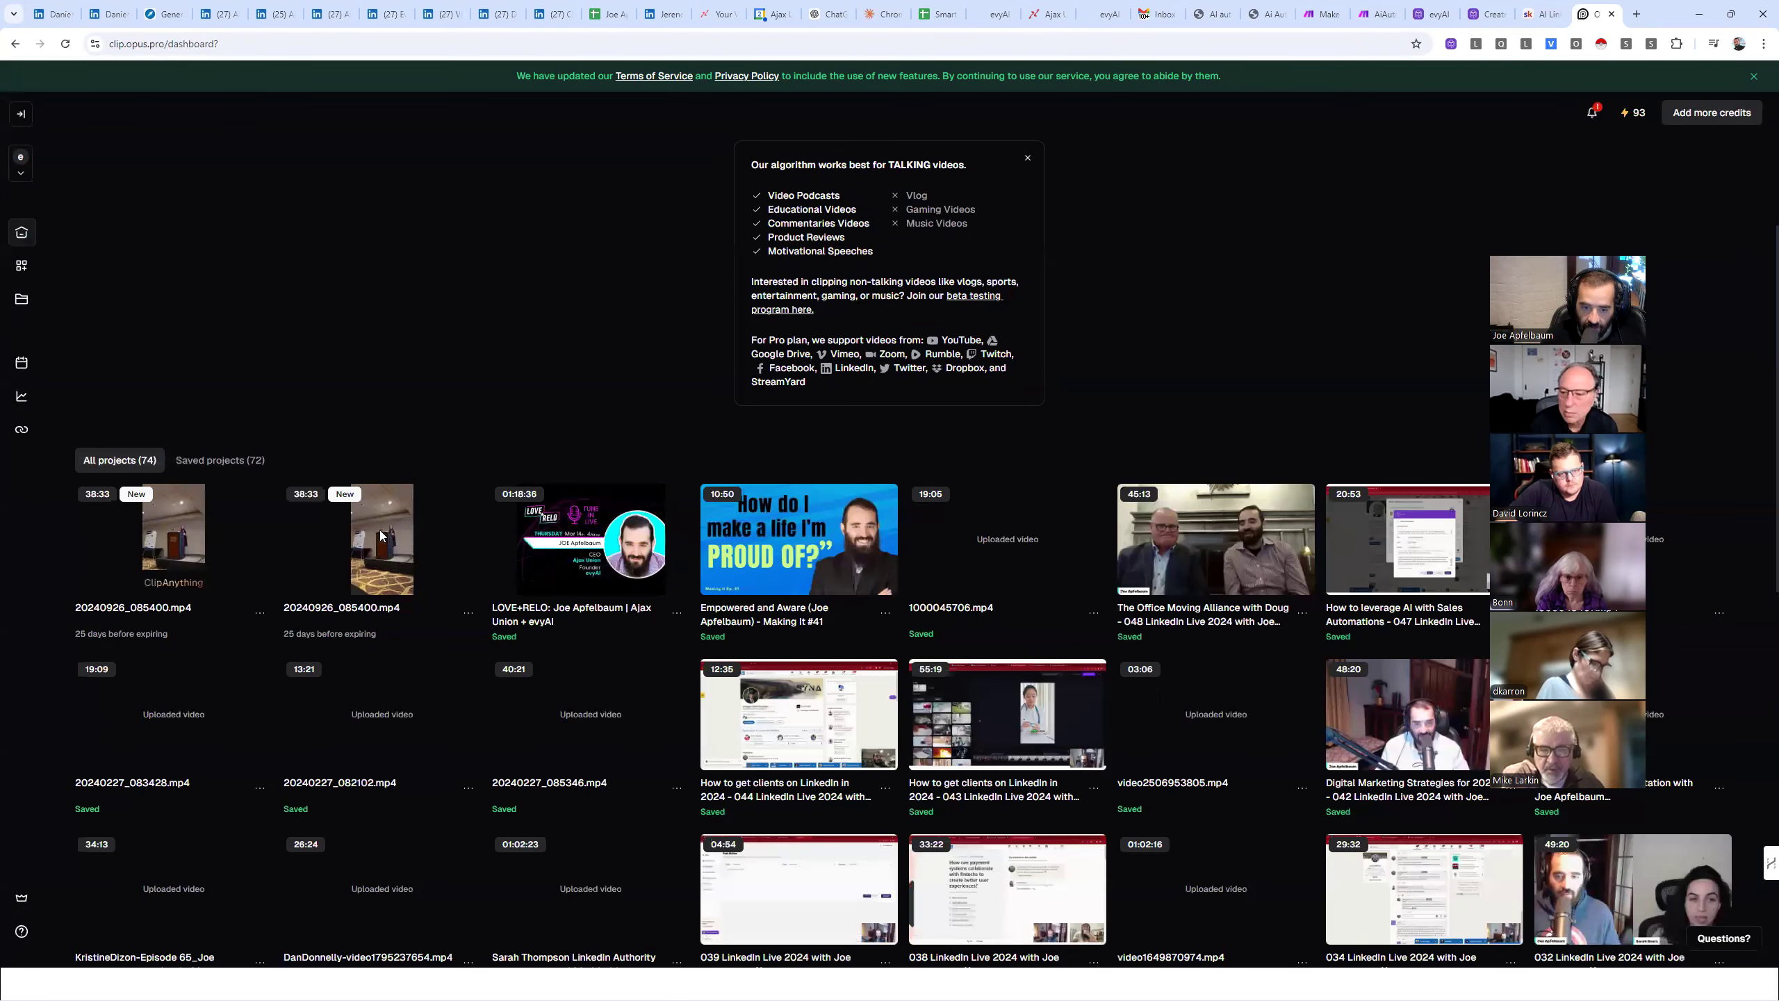
Step: Download and preview clip #7 from project 20240926_085400, then copy its transcript
click(382, 536)
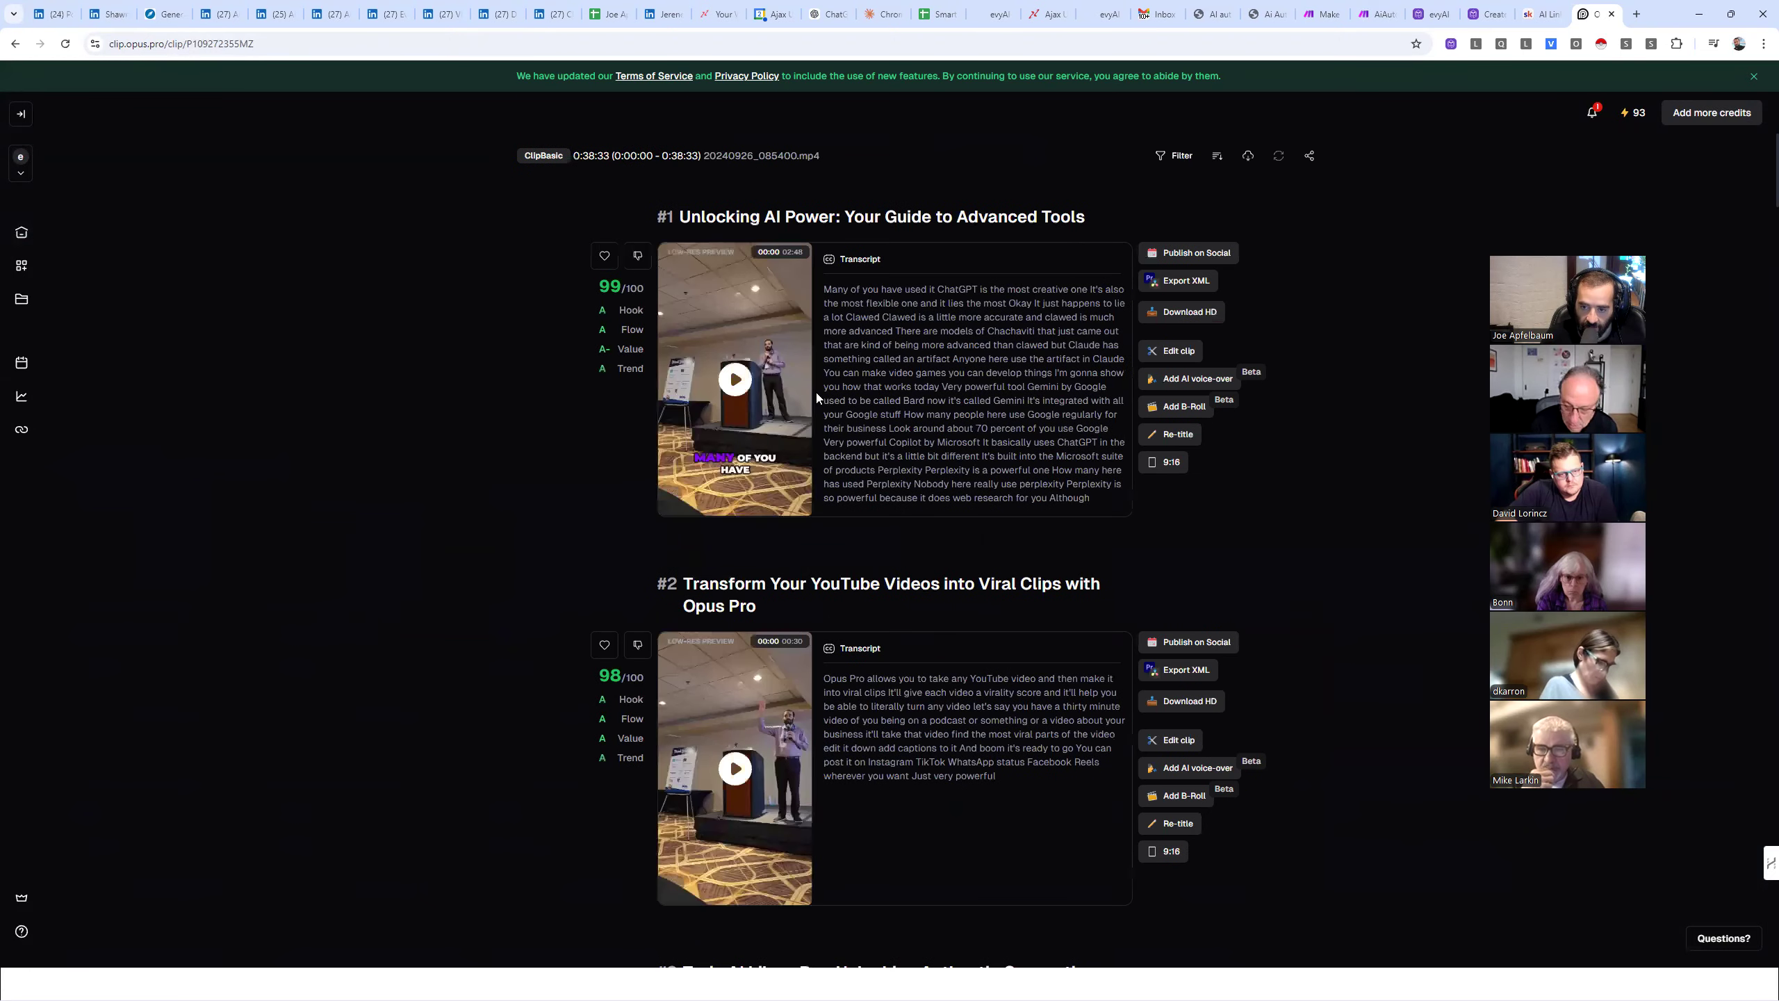
scroll(869, 431, down, 20)
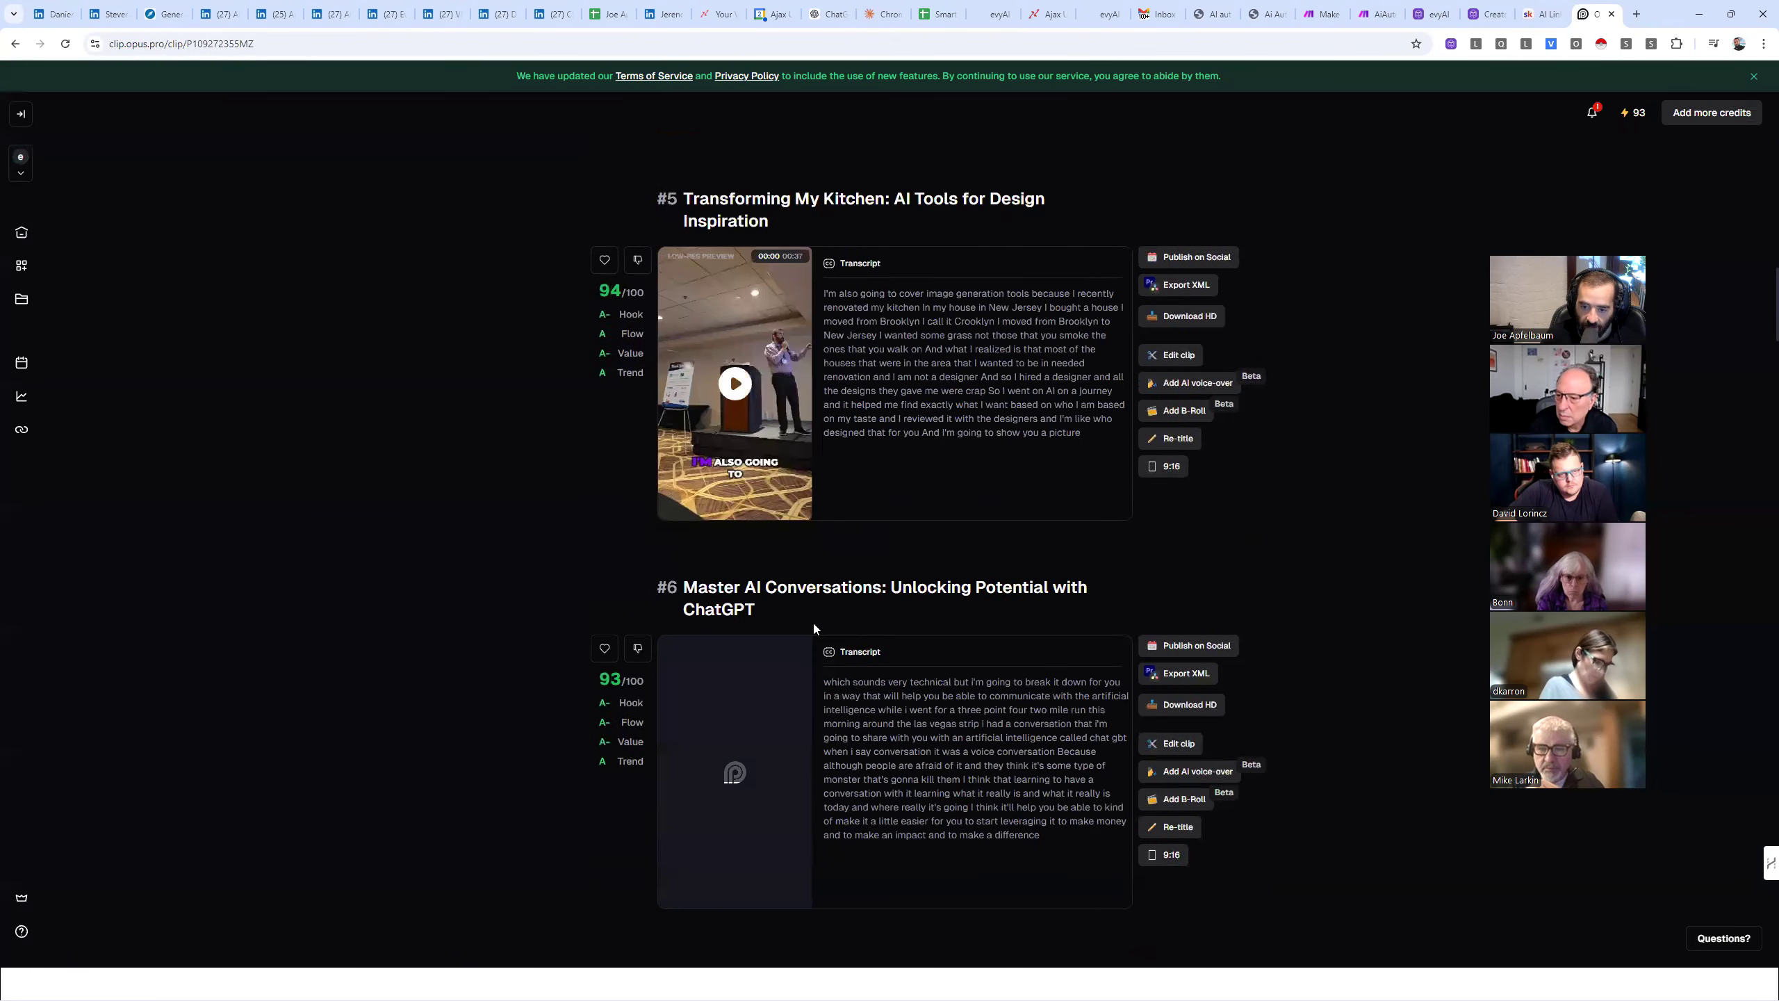
scroll(813, 622, down, 3)
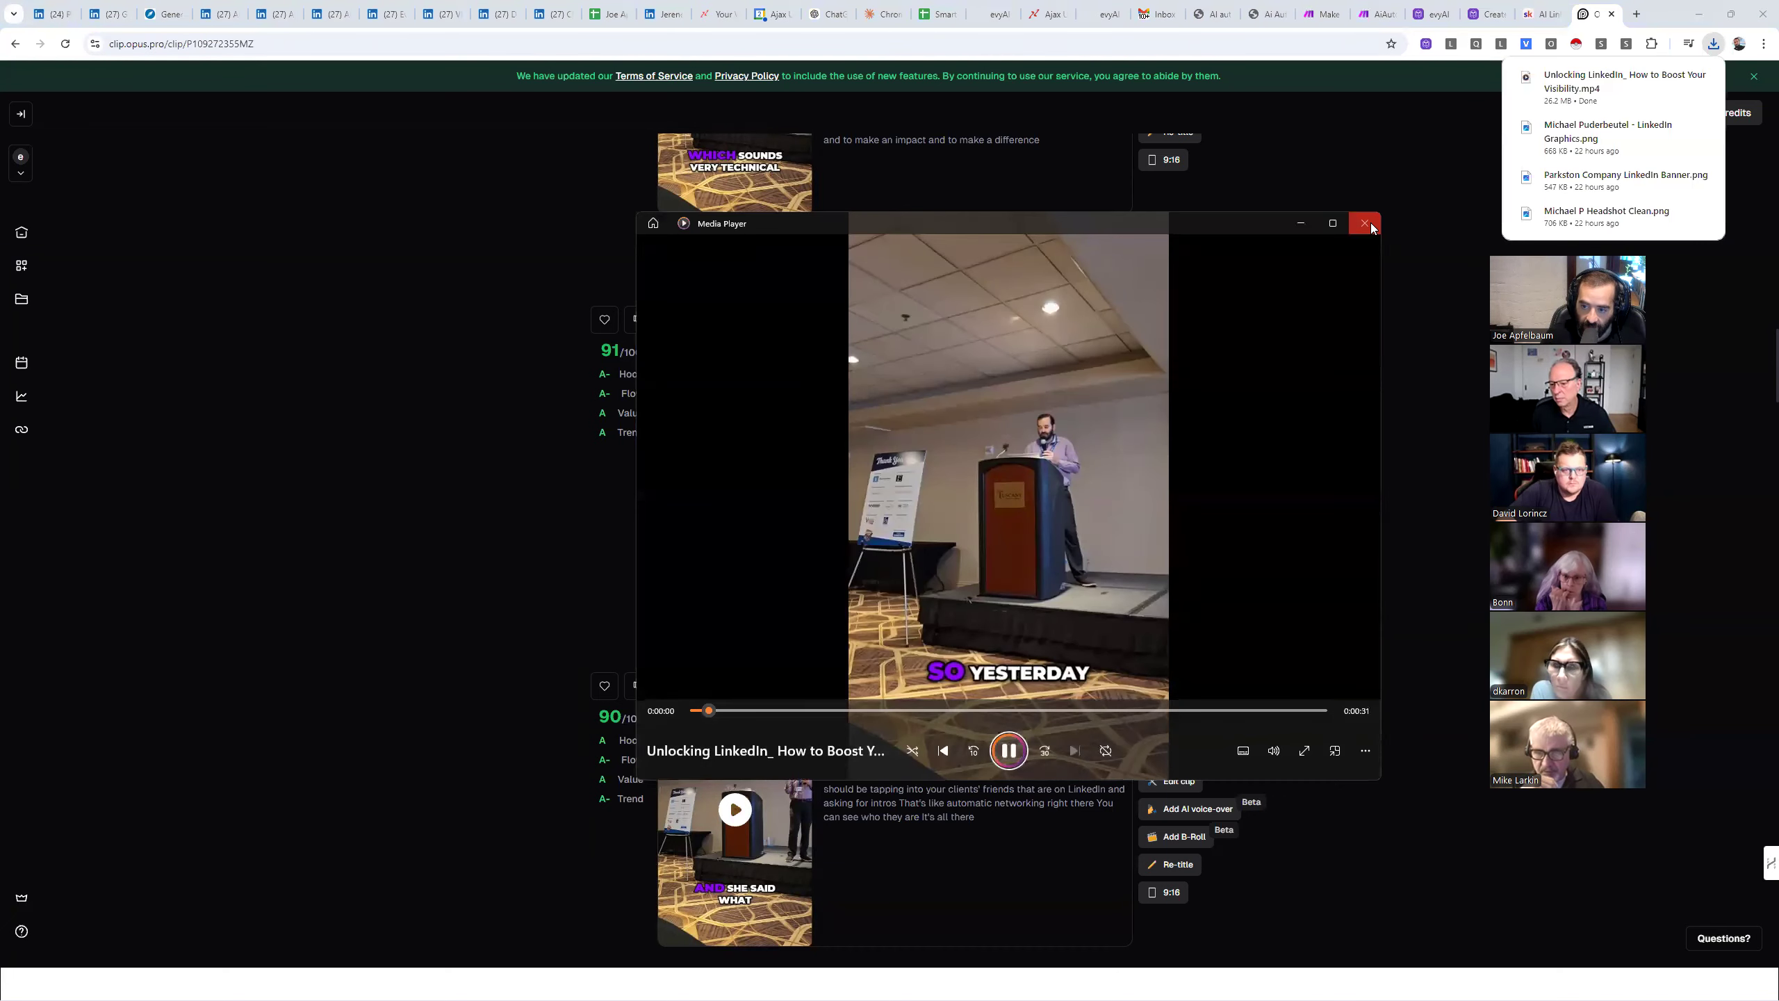
click(1371, 225)
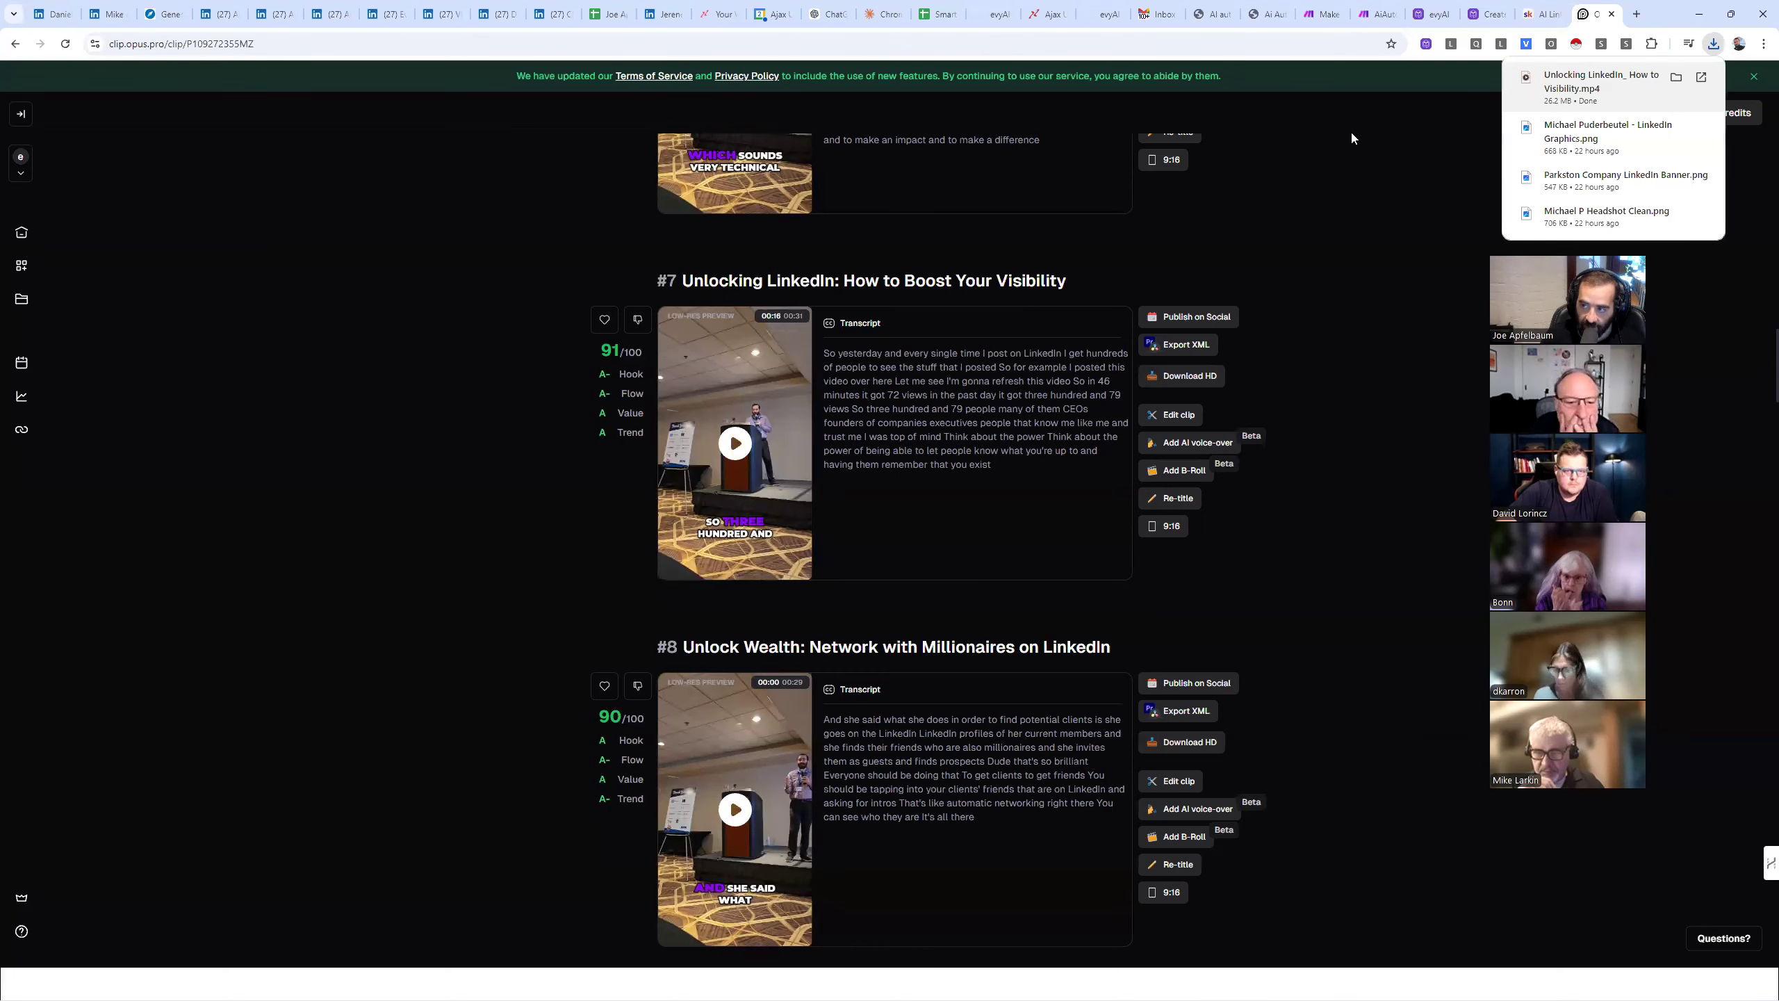
drag(1023, 475, 824, 351)
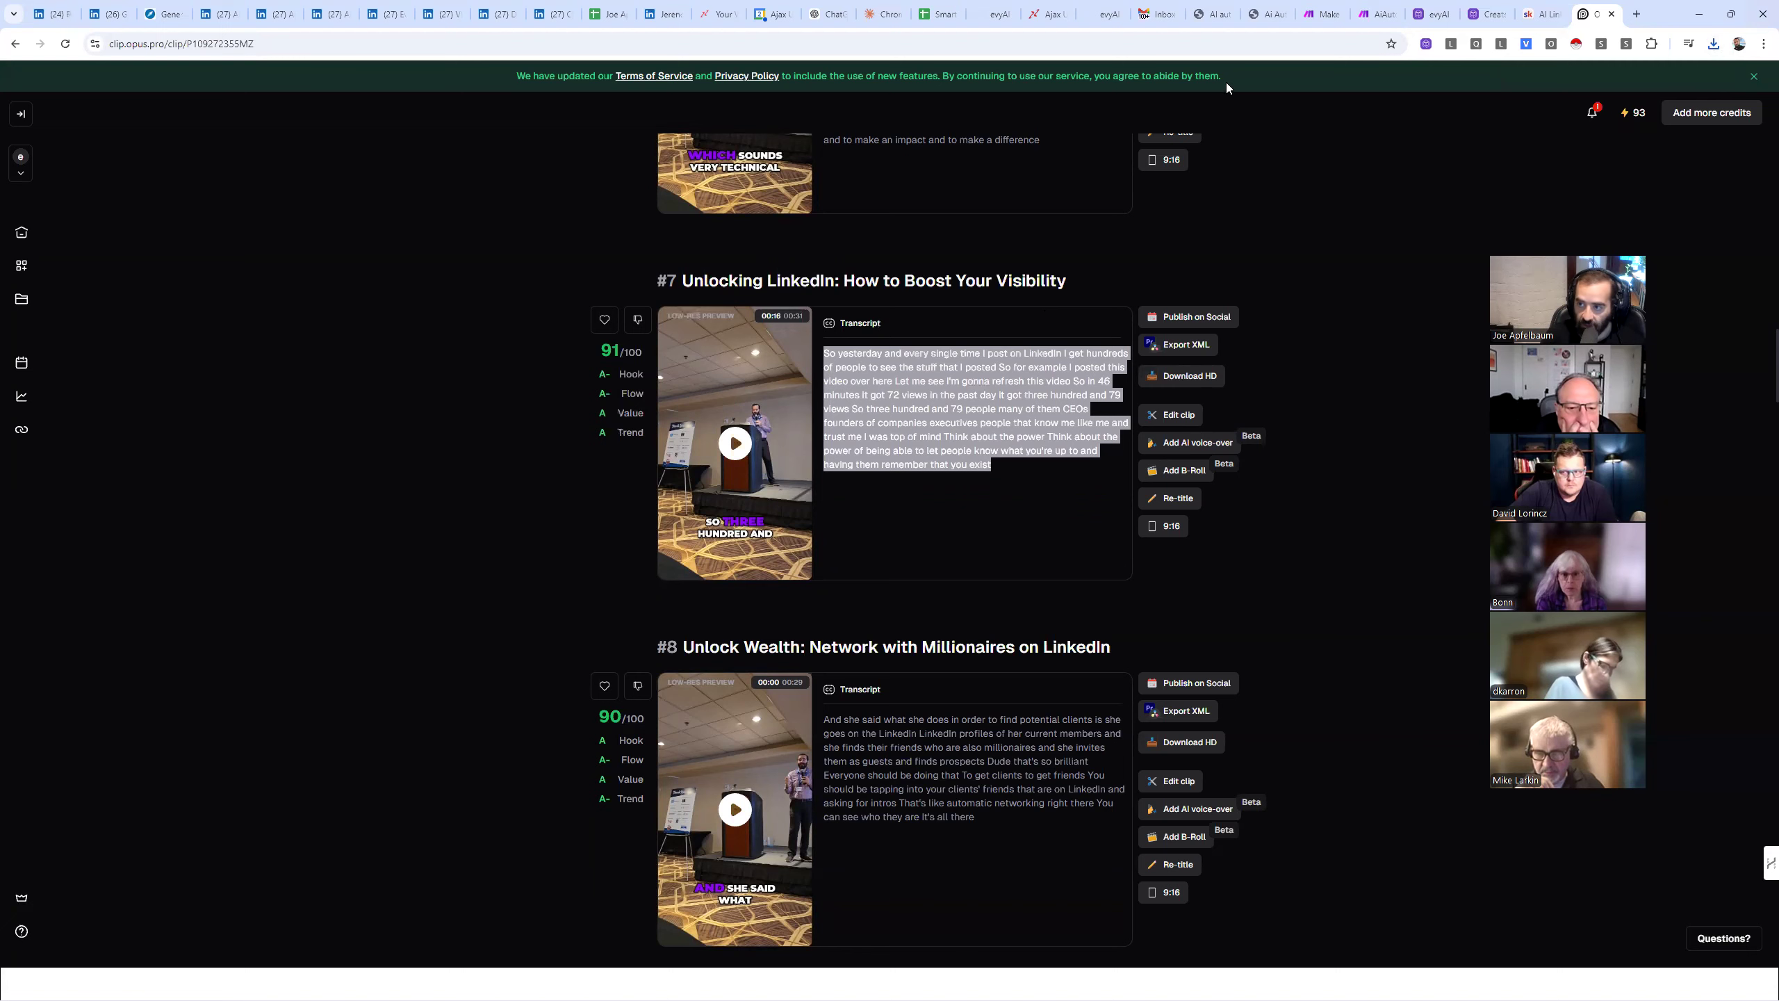
click(1473, 15)
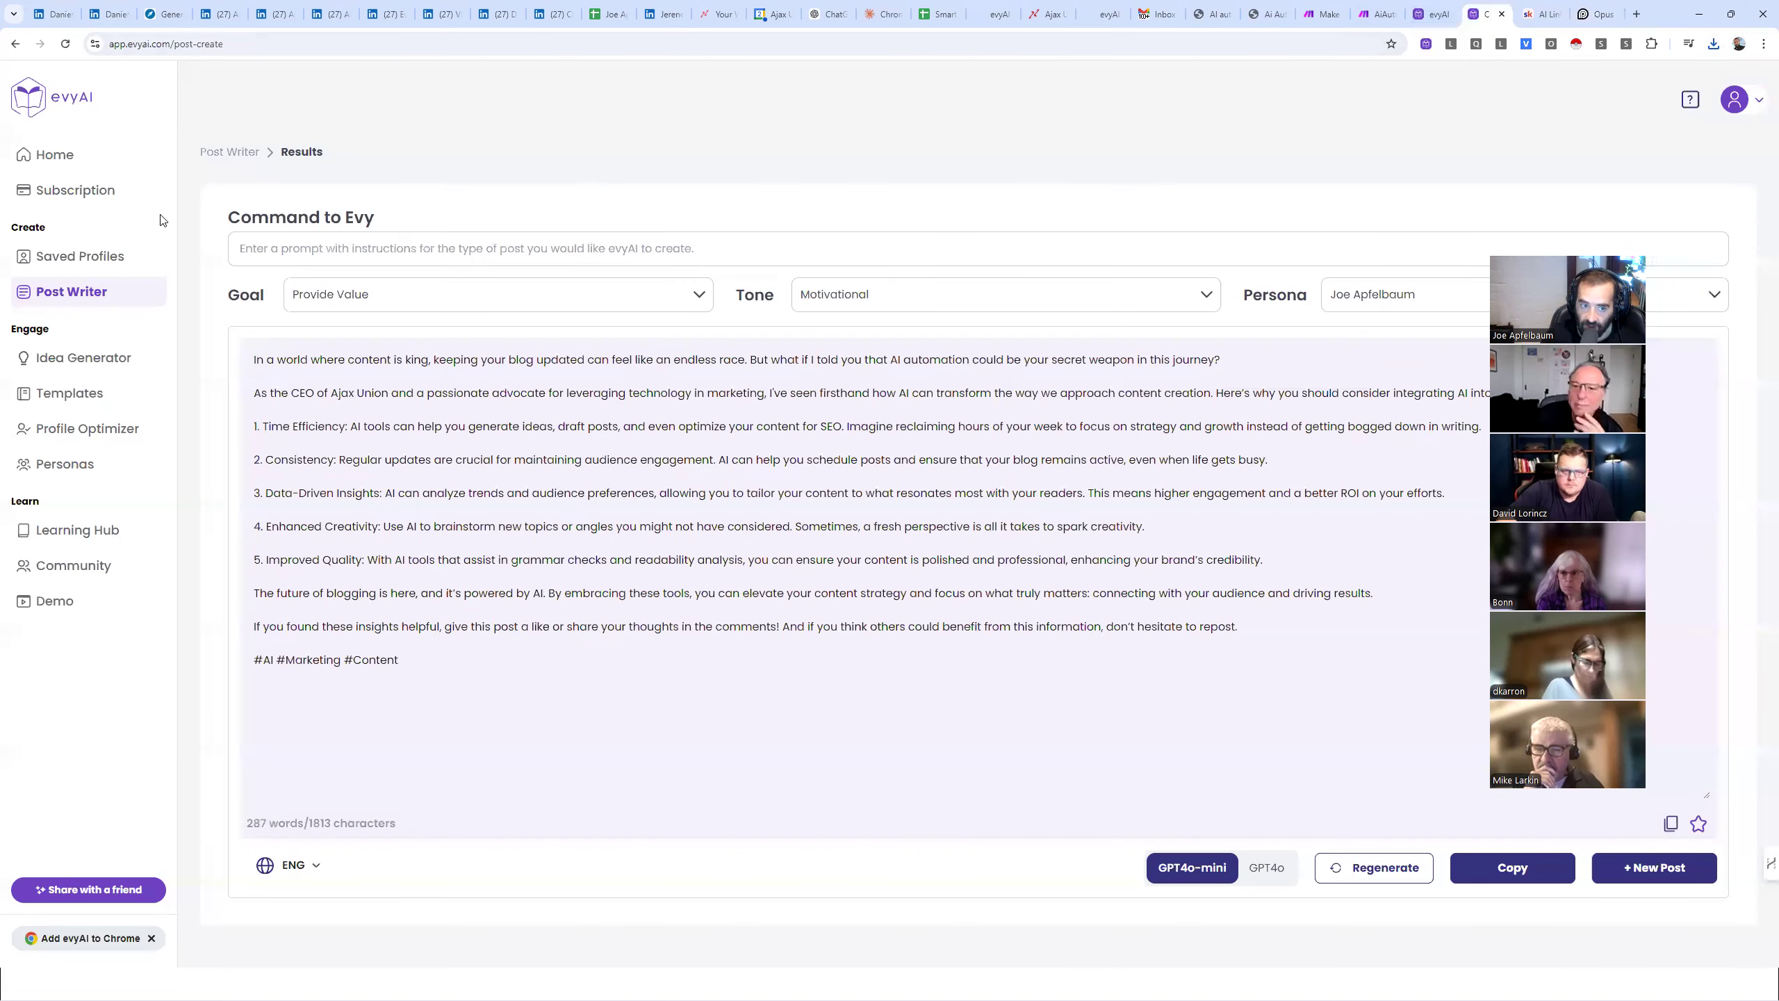
Step: Generate a motivational Provide Value post in evyAI from the pasted transcript and copy the result
click(77, 256)
click(71, 292)
click(266, 309)
key(ctrl+v)
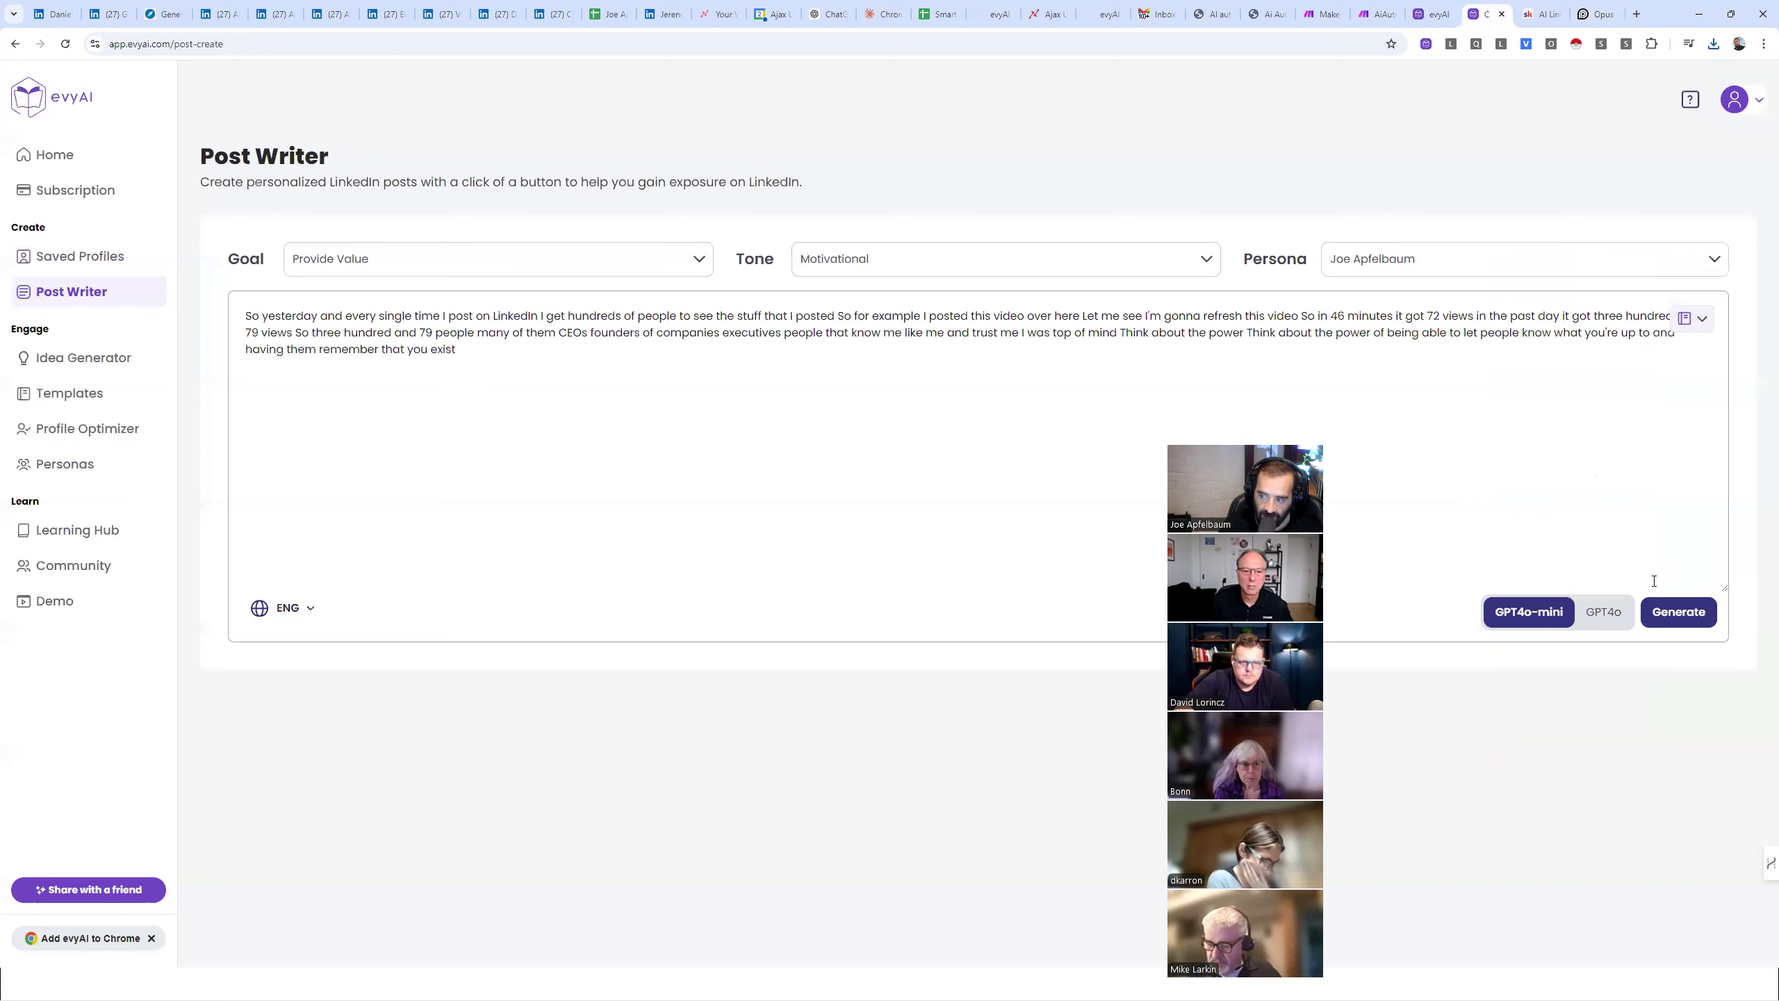
click(1681, 614)
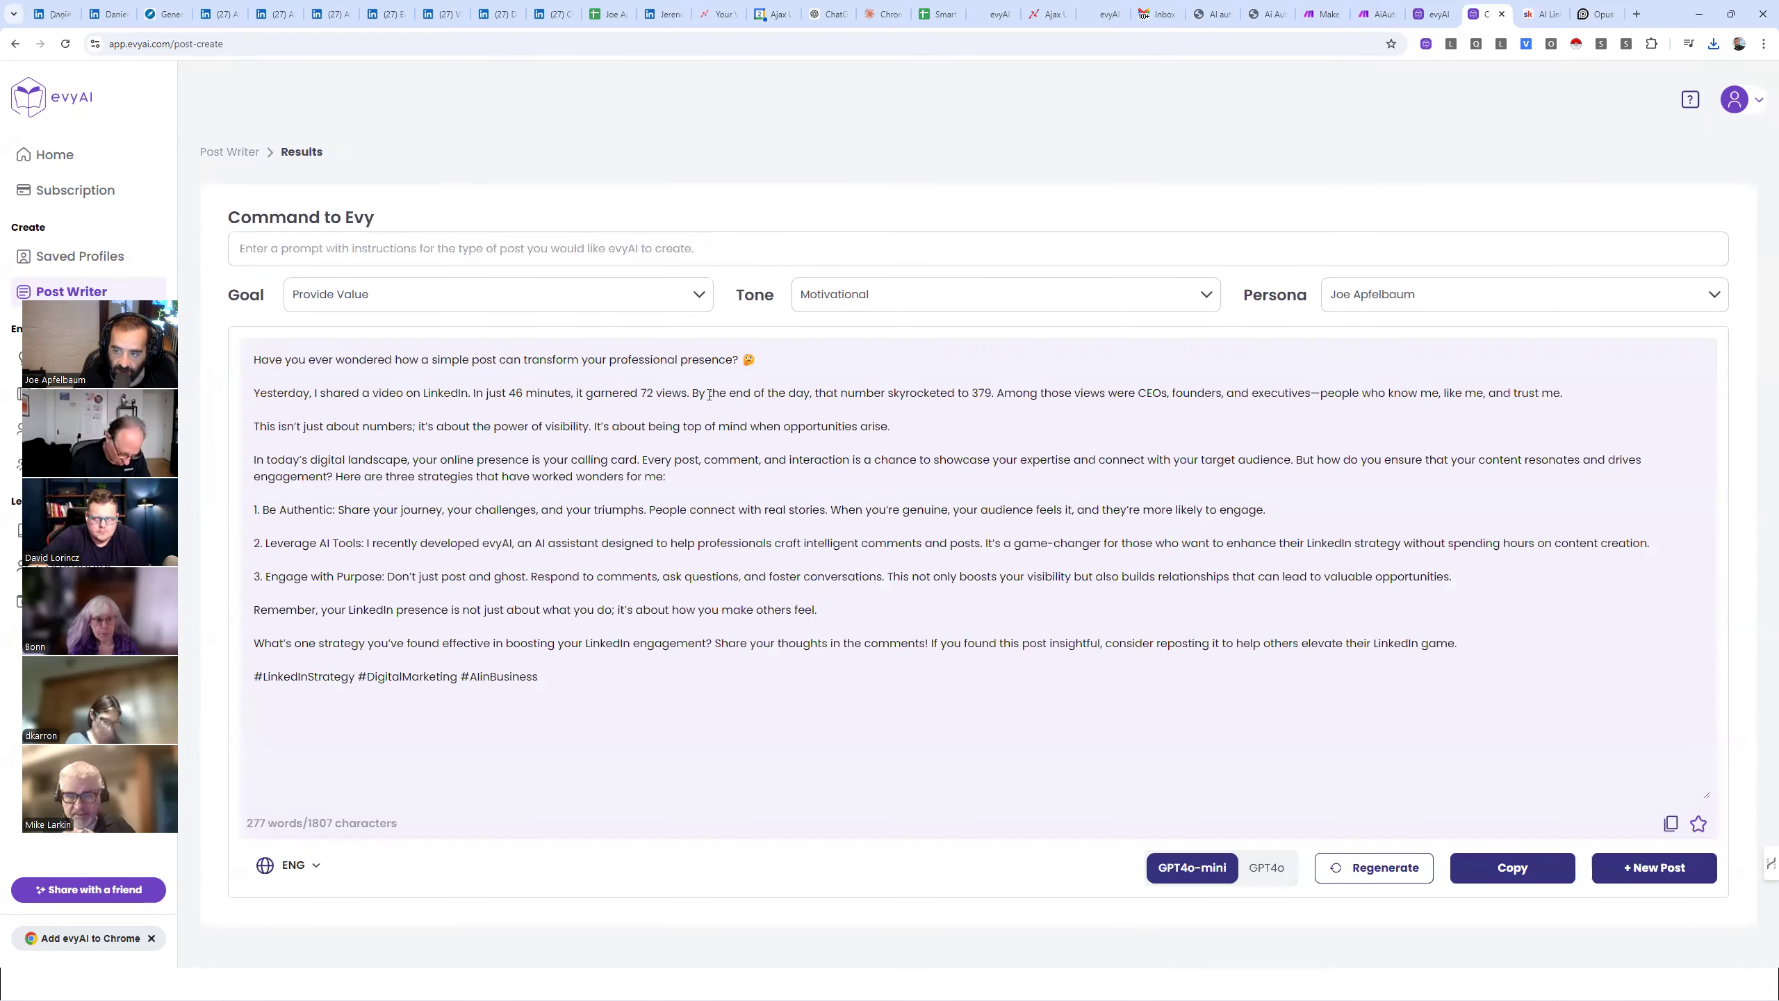
click(1512, 867)
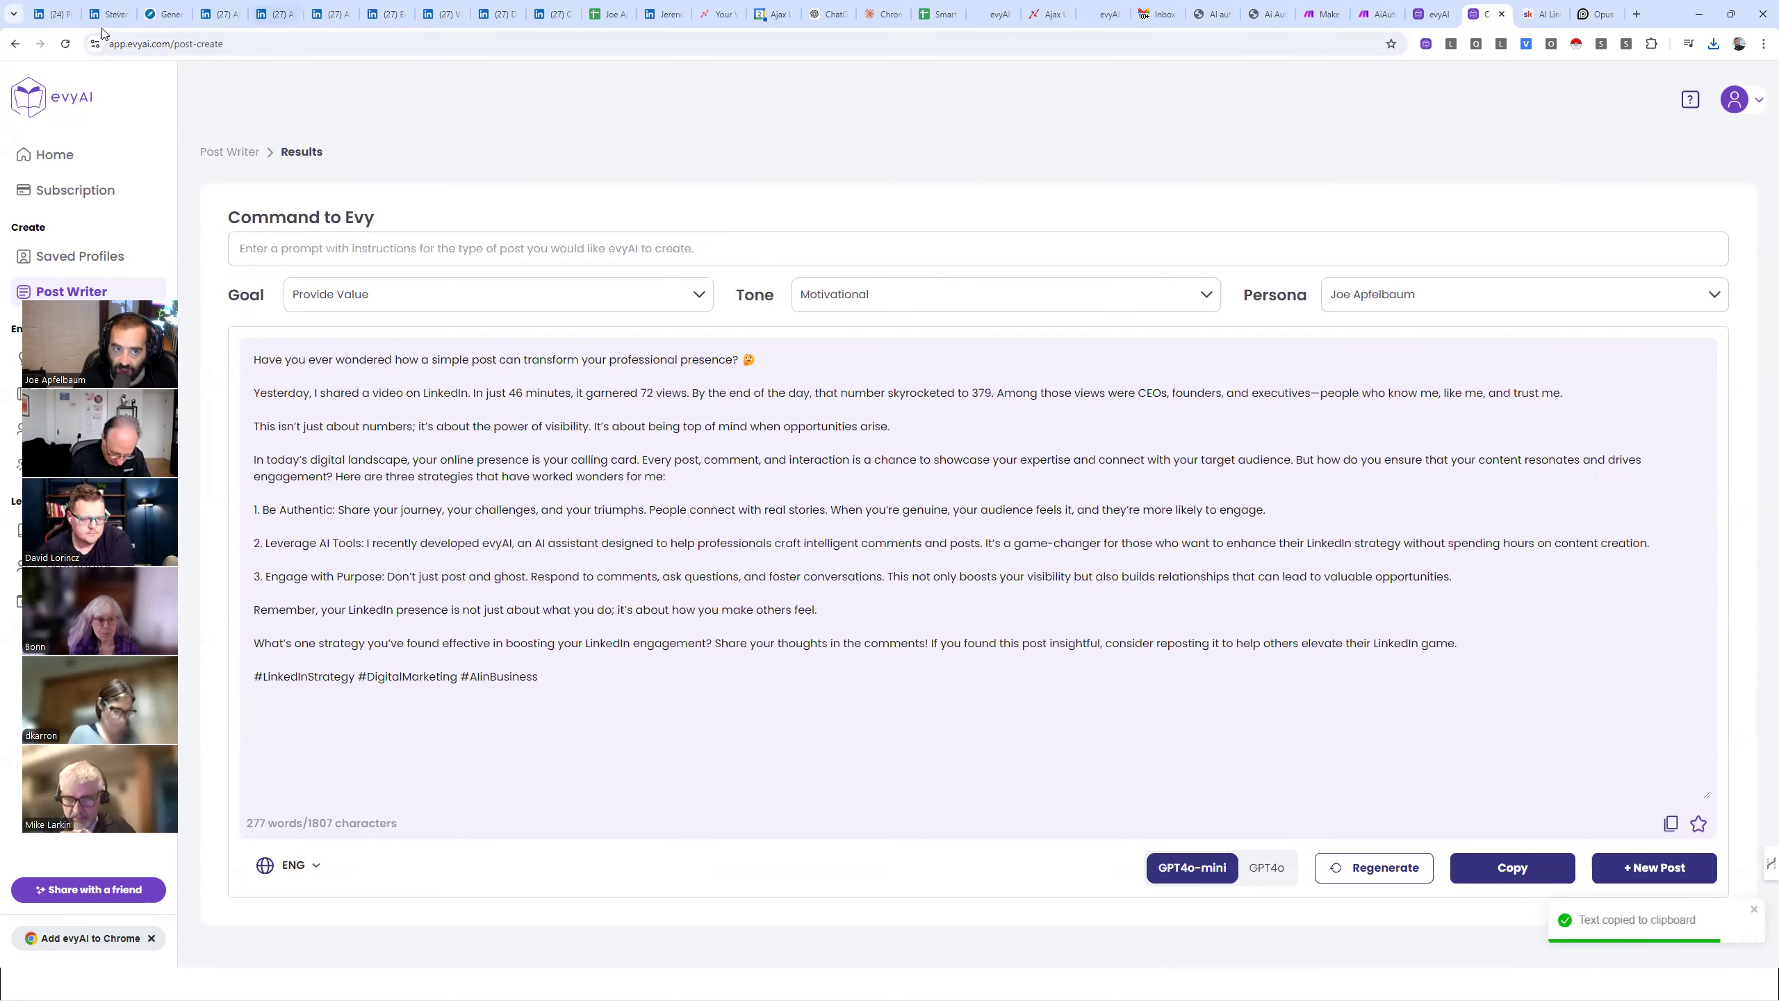
click(52, 13)
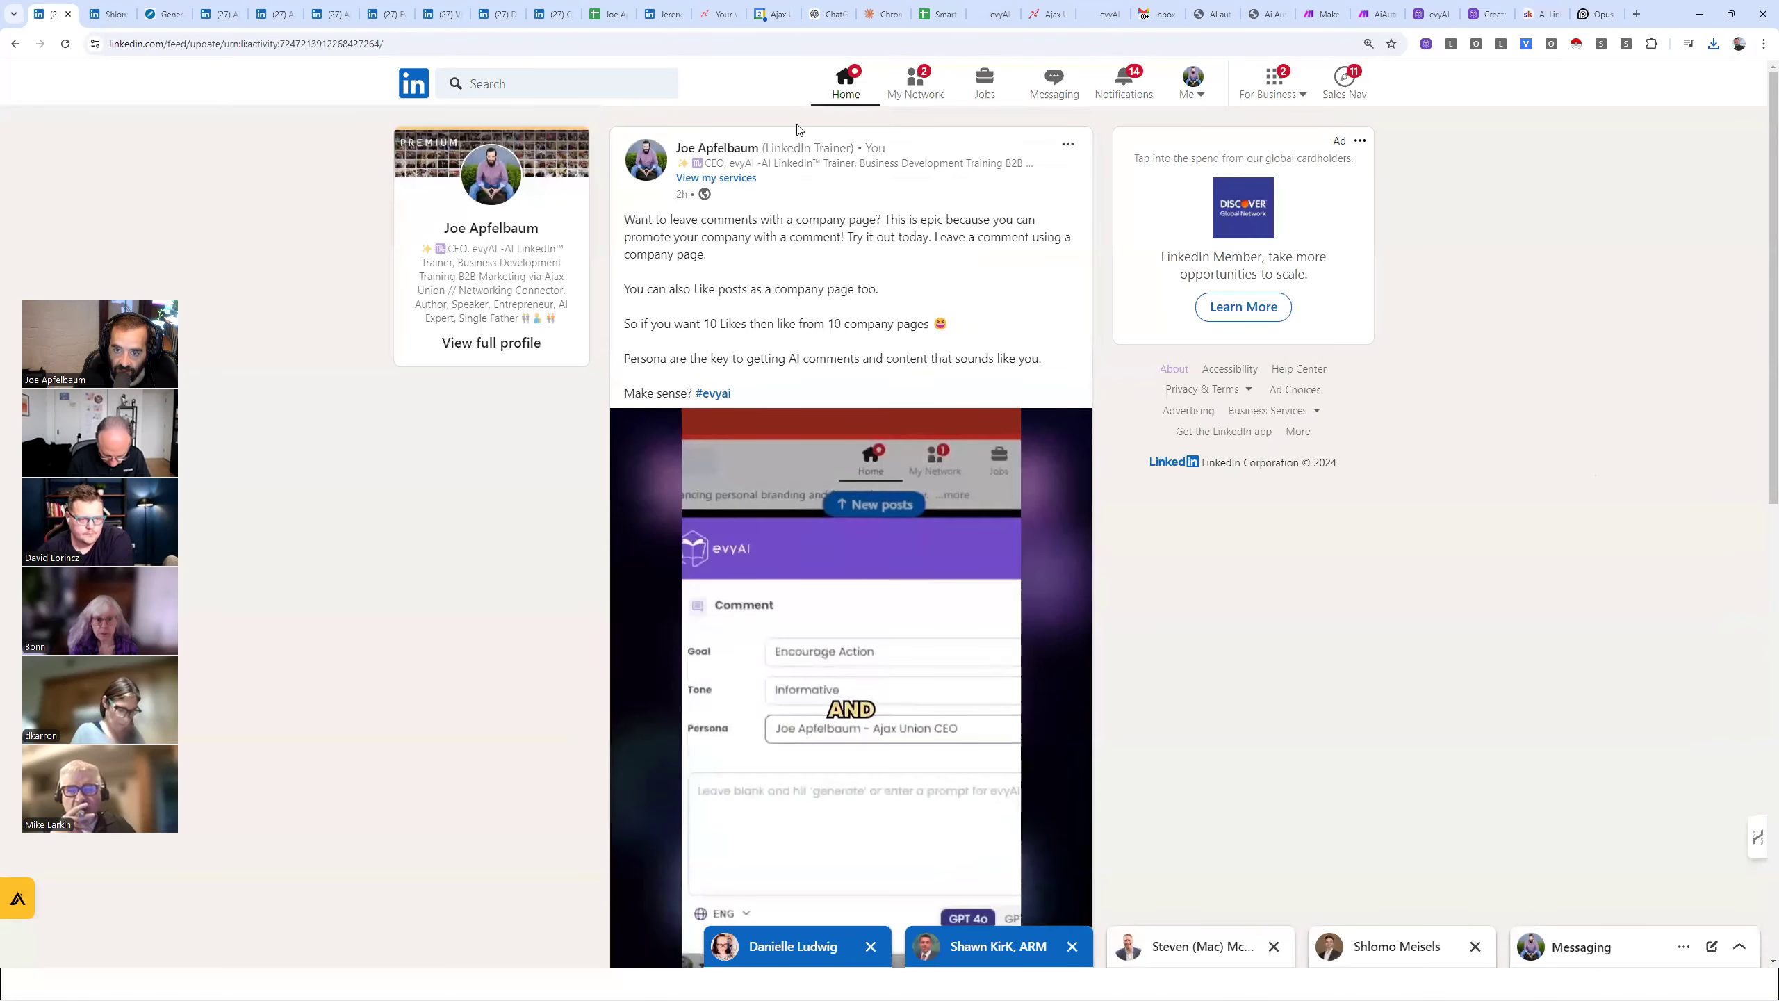
Step: Start a LinkedIn post with the downloaded Unlocking LinkedIn MP4 and paste in the evyAI text
click(845, 80)
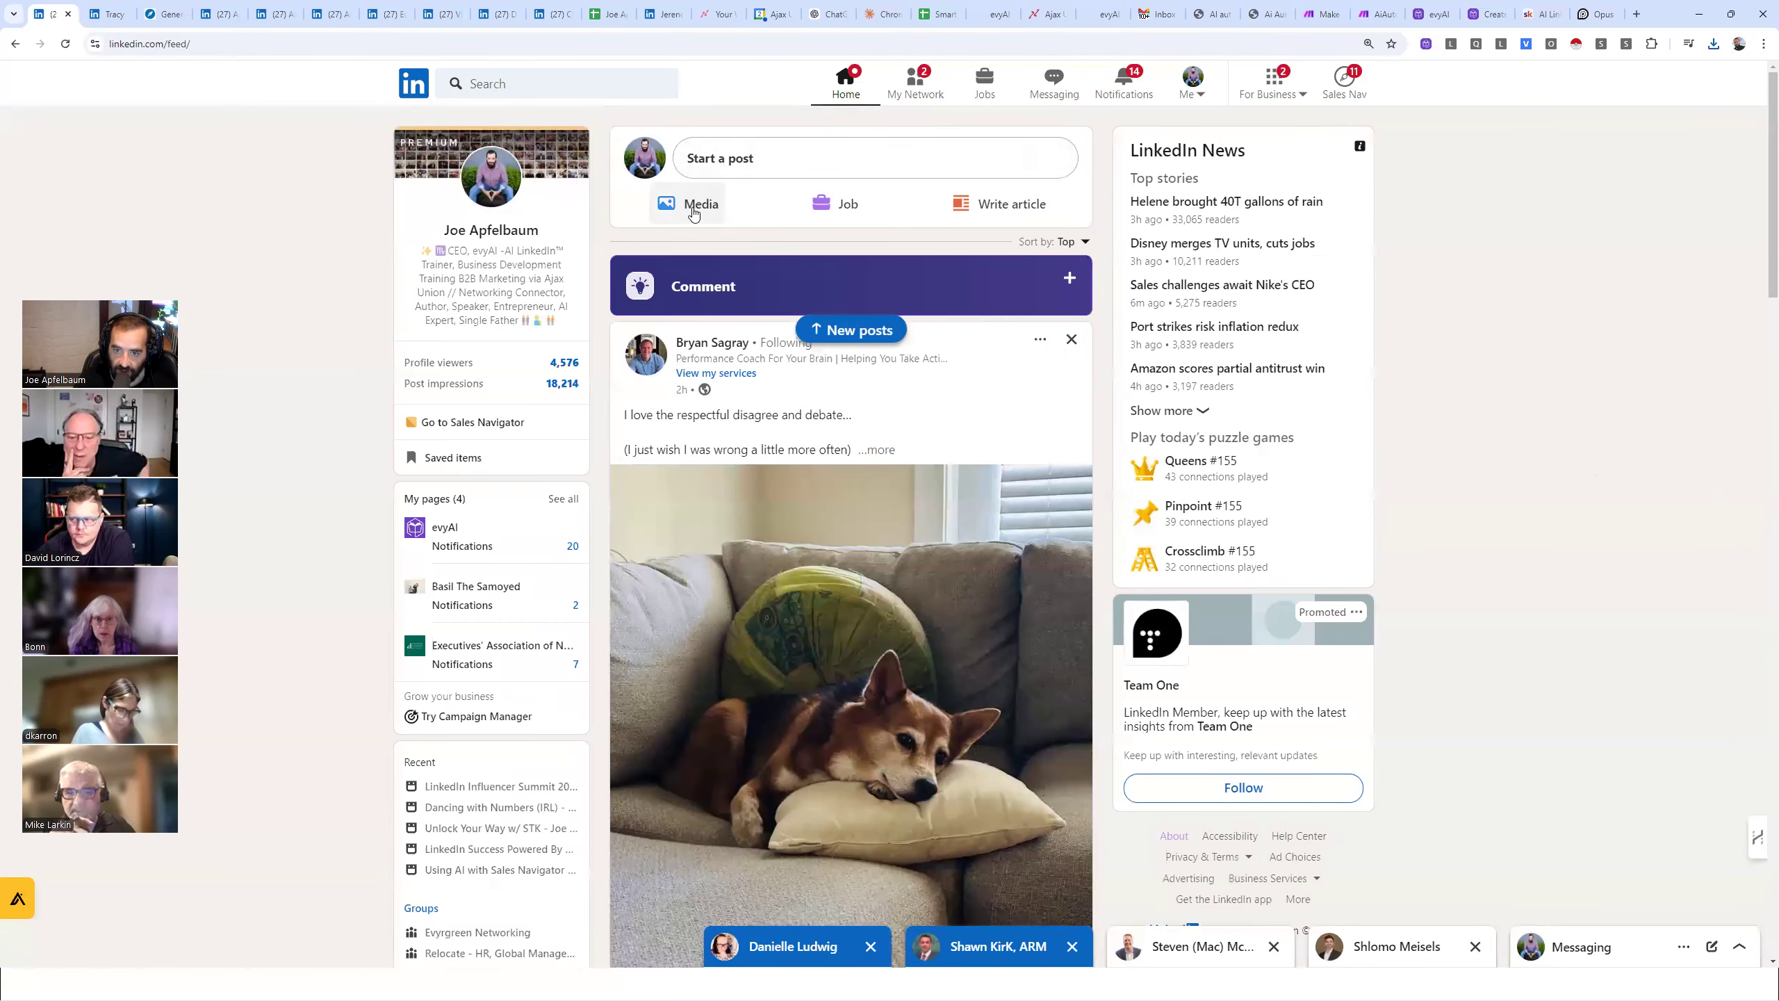
click(694, 205)
double_click(336, 132)
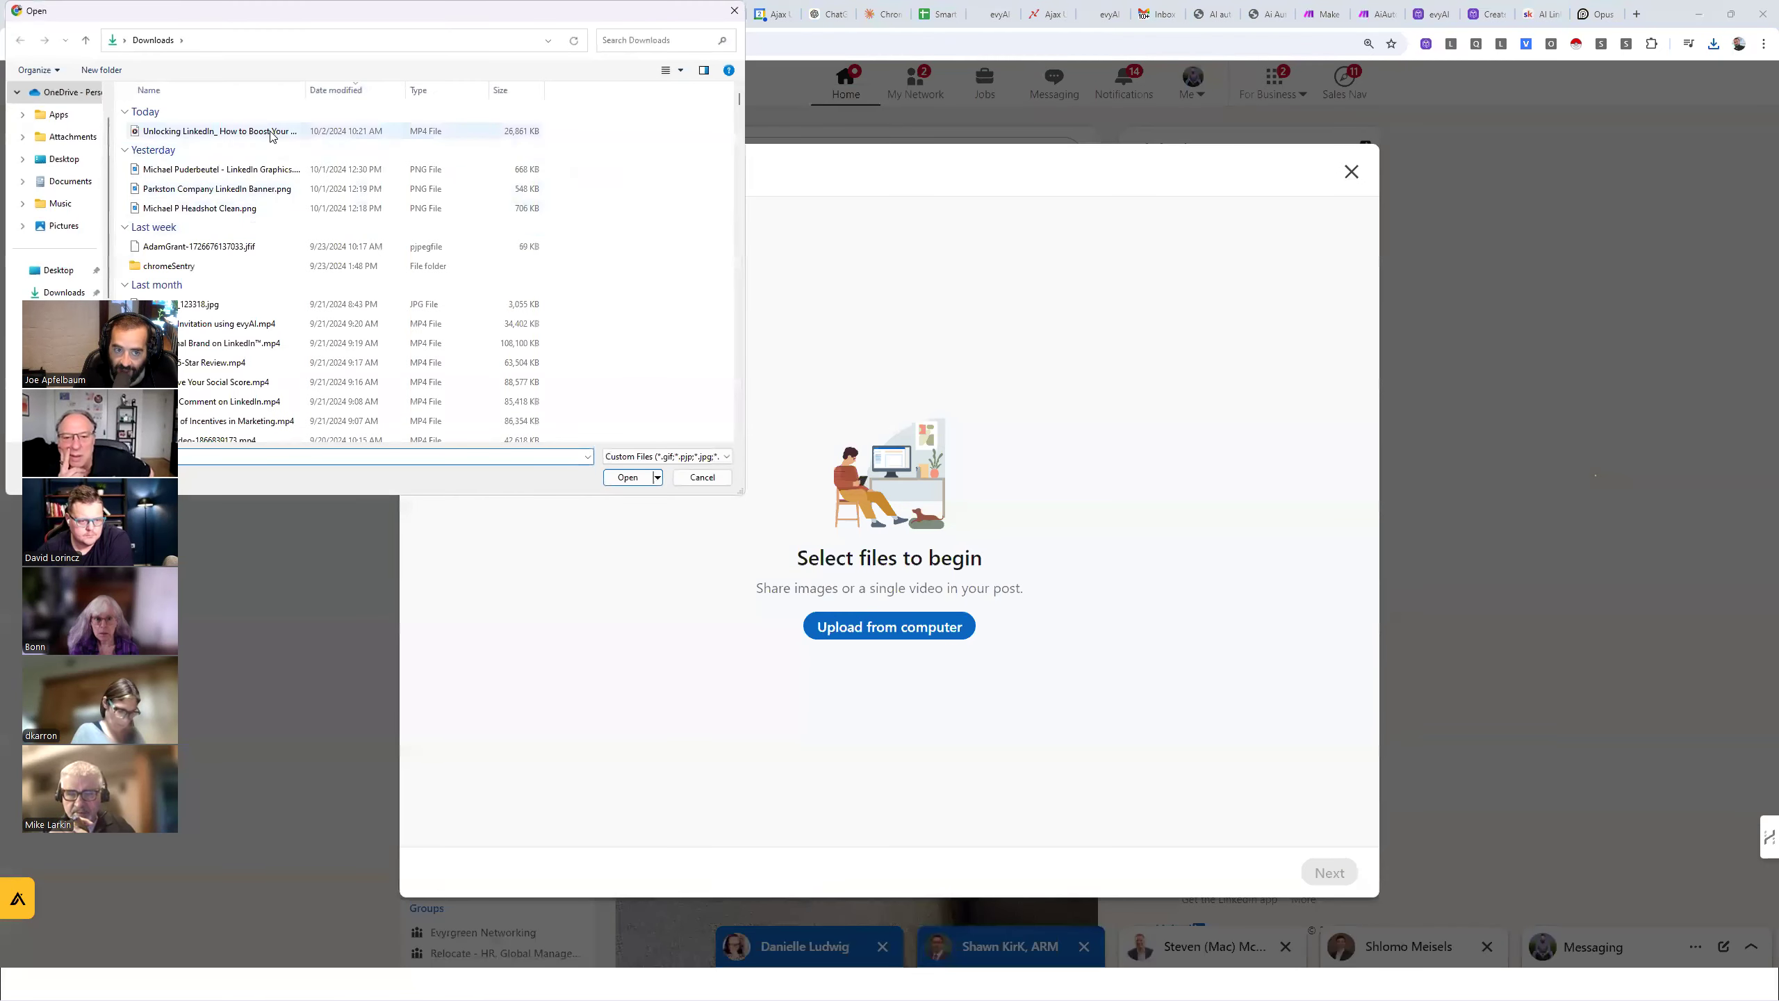
click(1329, 872)
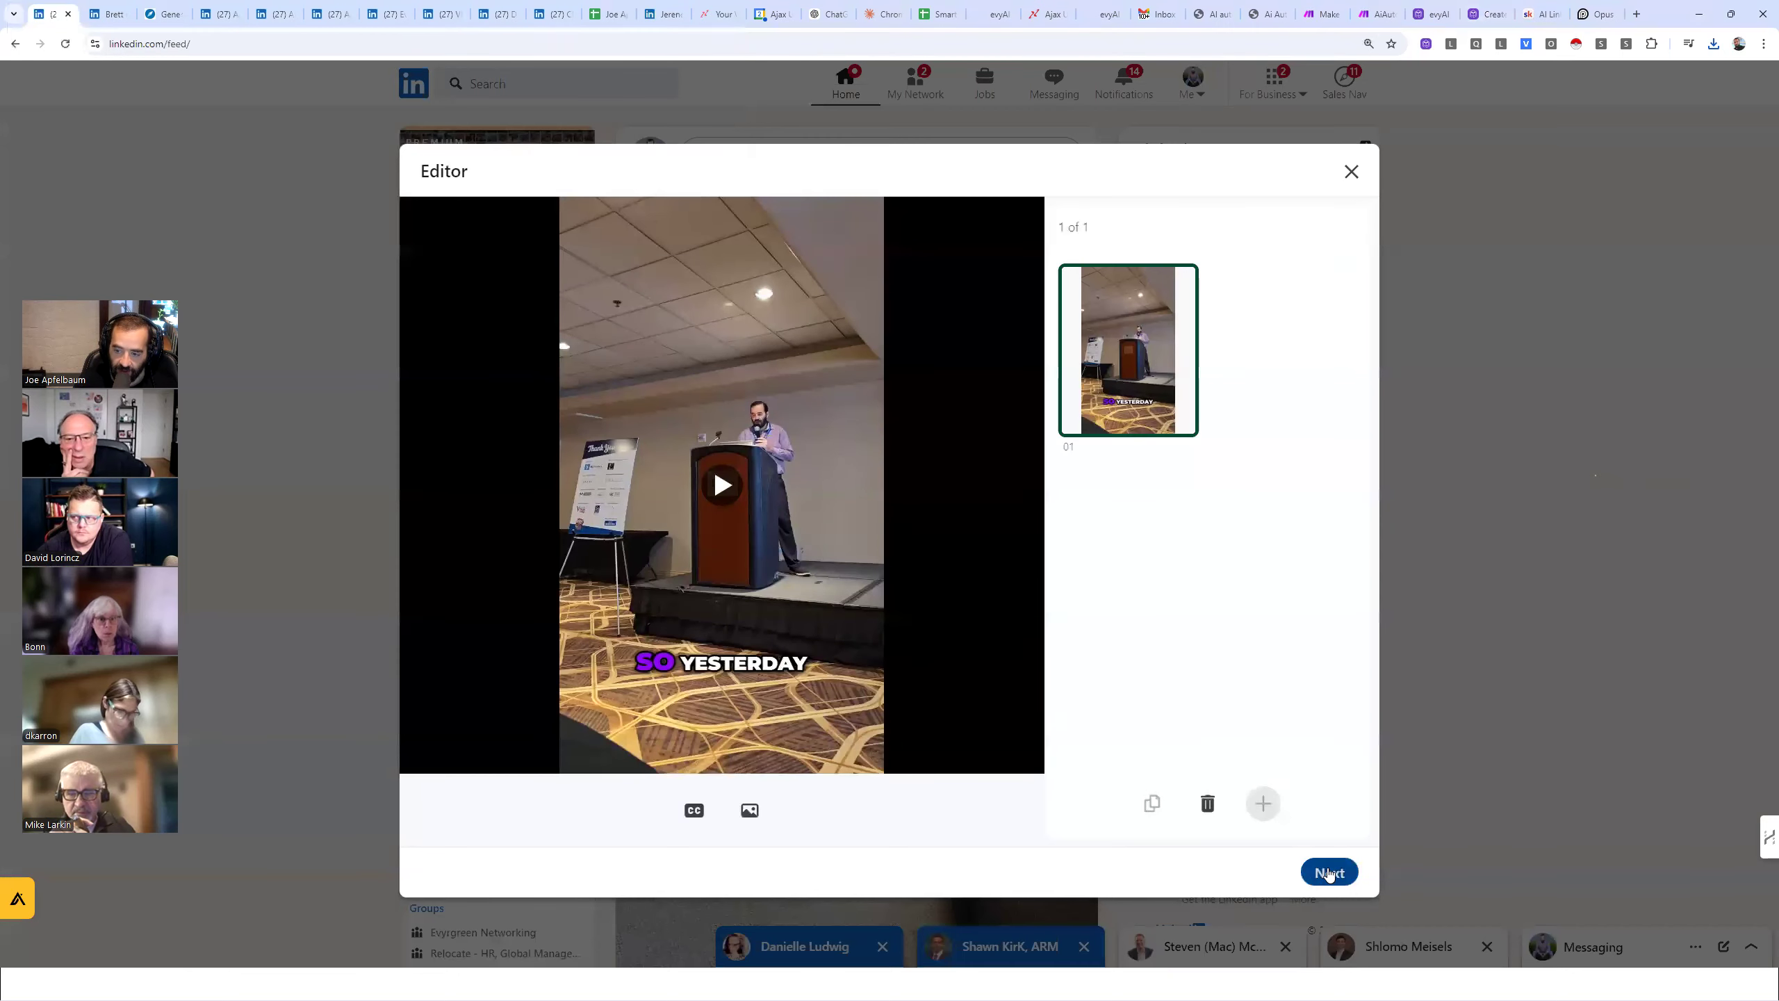
key(ctrl+v)
scroll(795, 333, up, 10)
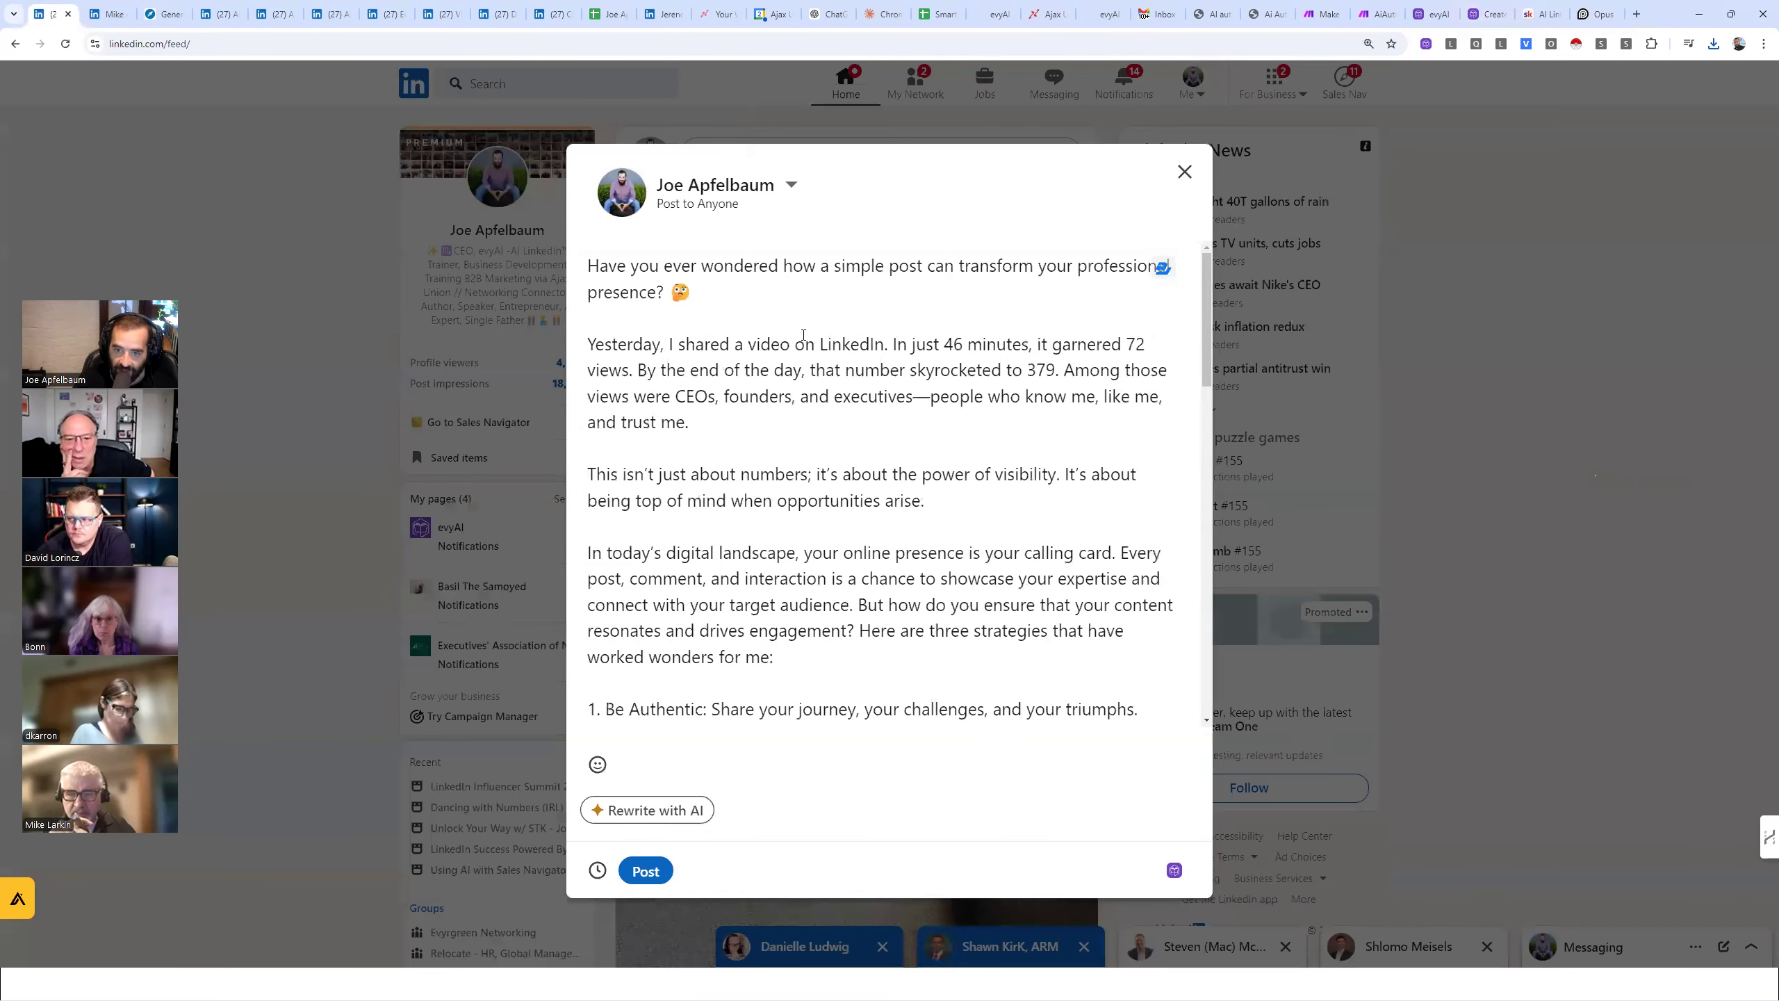
scroll(884, 480, down, 5)
scroll(884, 479, down, 4)
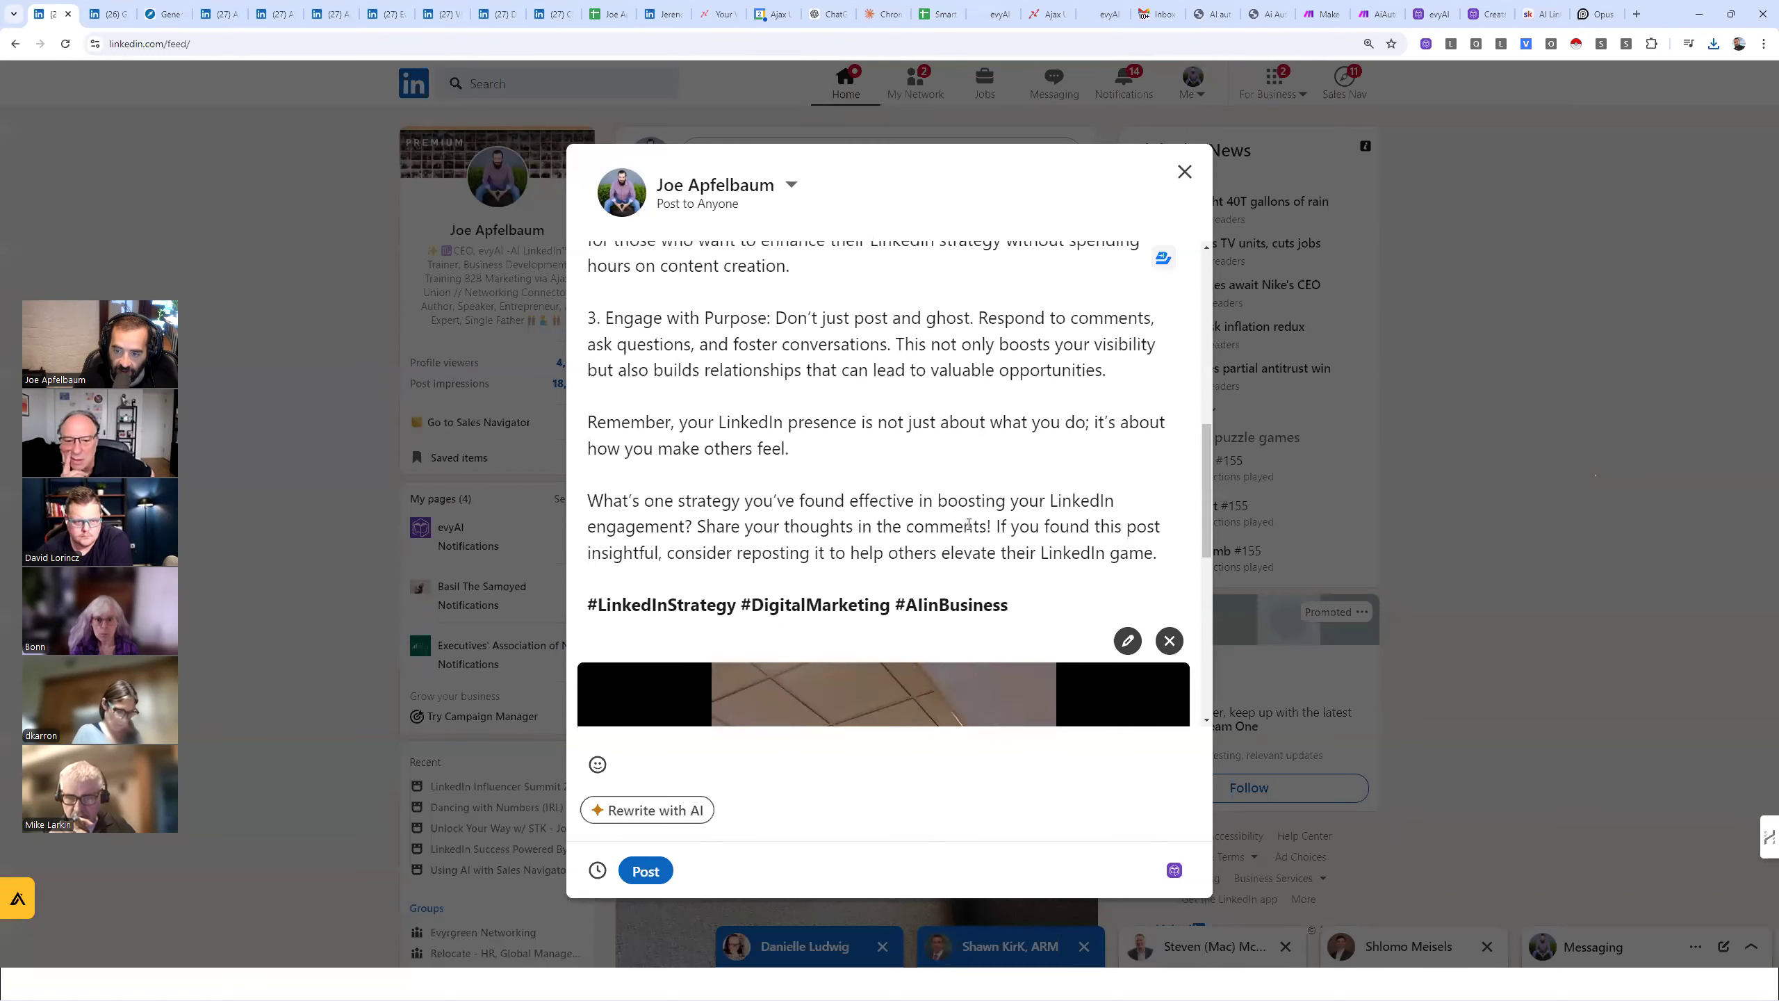
Step: Insert 'When was the latt time you posted a video on LinkedIn?' before the closing sentence and post
click(982, 526)
key(Return)
key(Return)
key(Return)
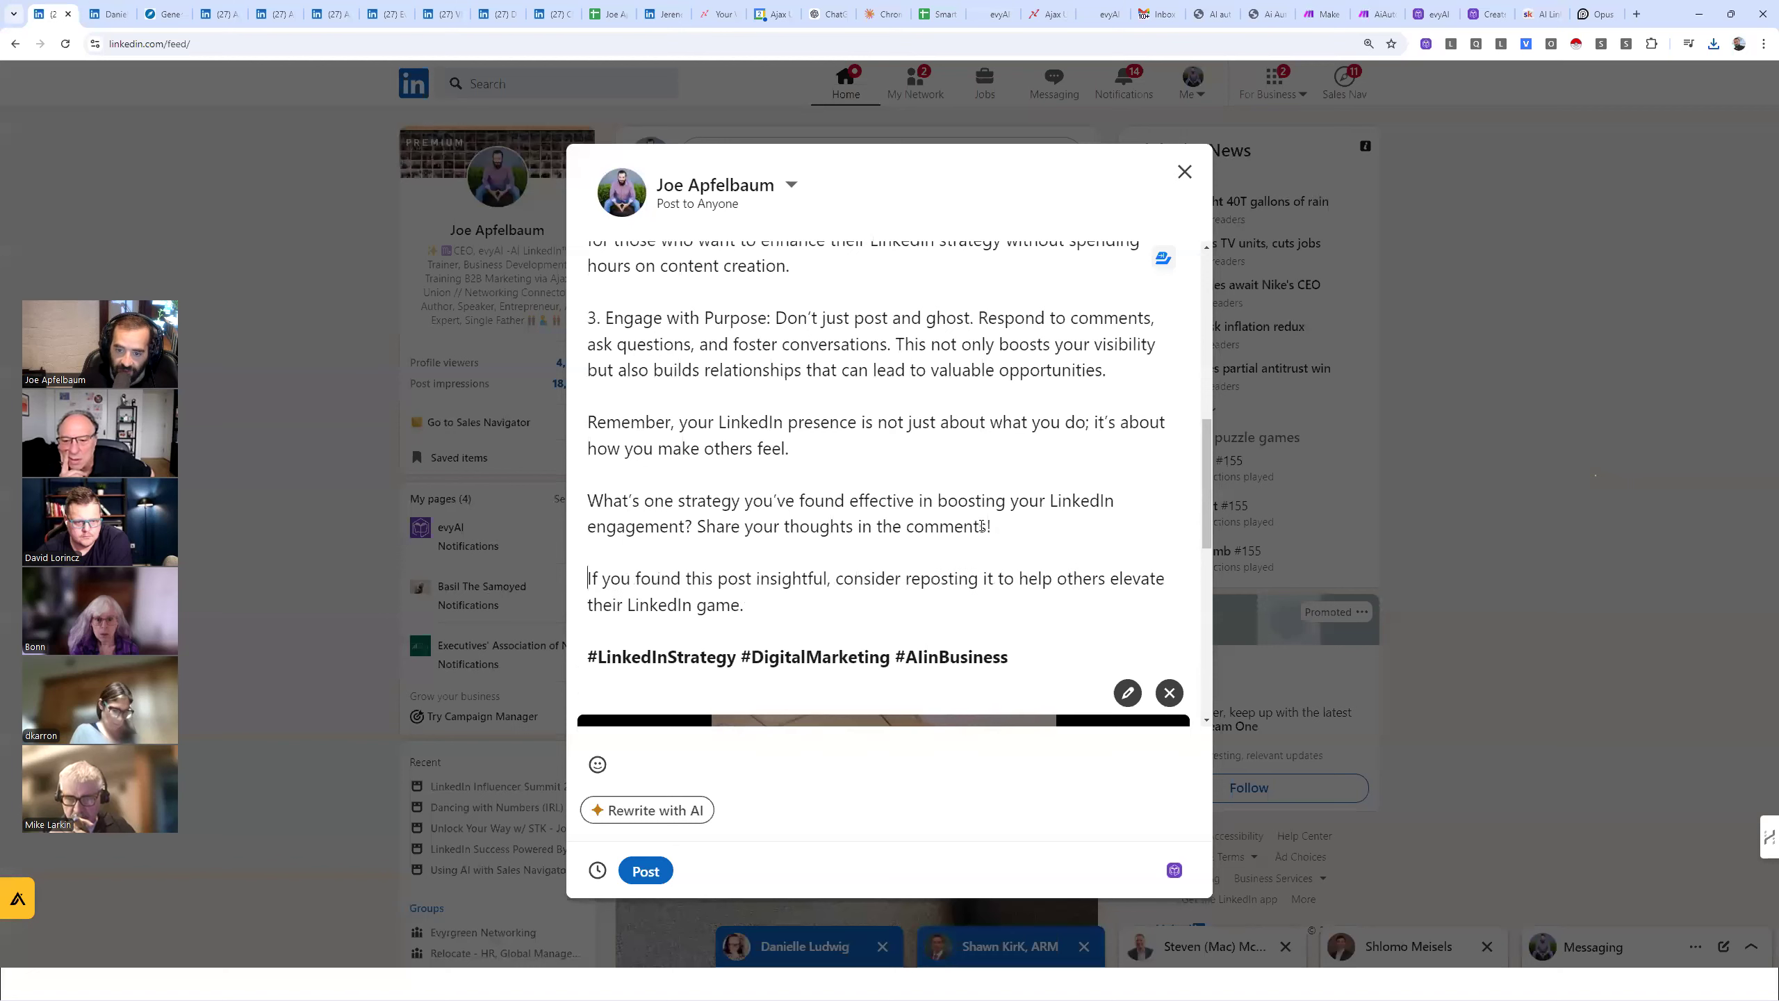
key(Return)
text(When was the lat)
text(t time you posted a video on LinkedIn?)
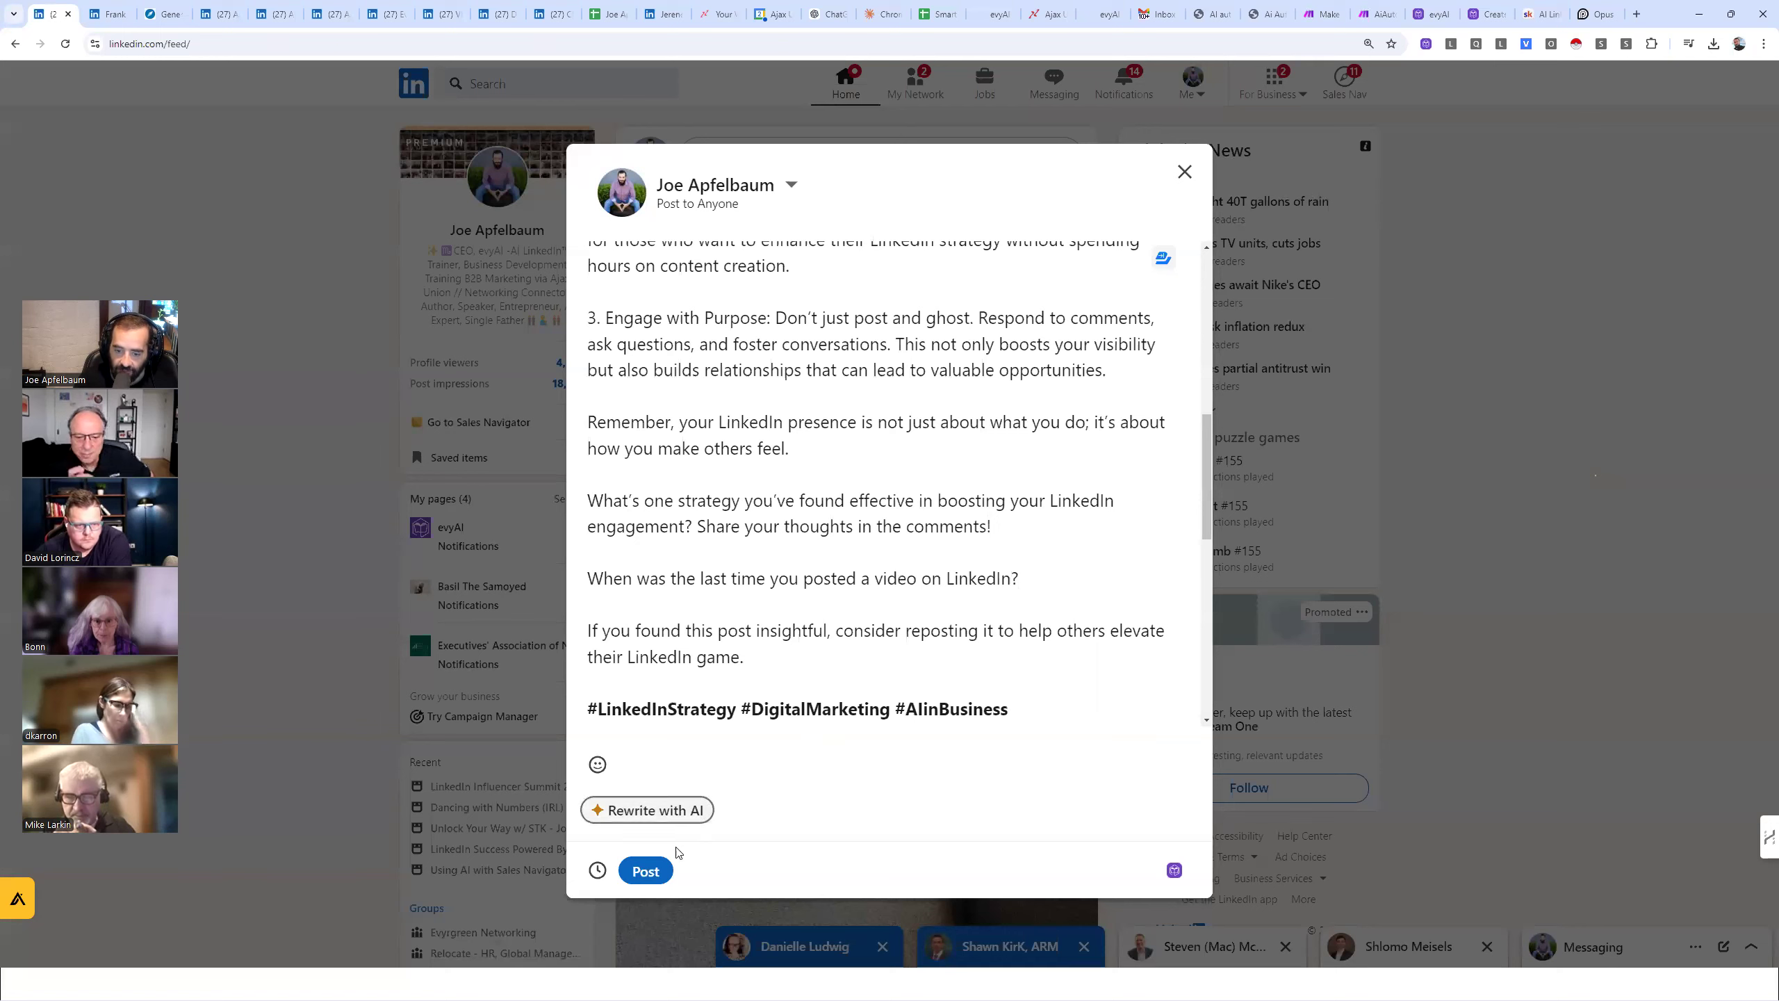
click(648, 870)
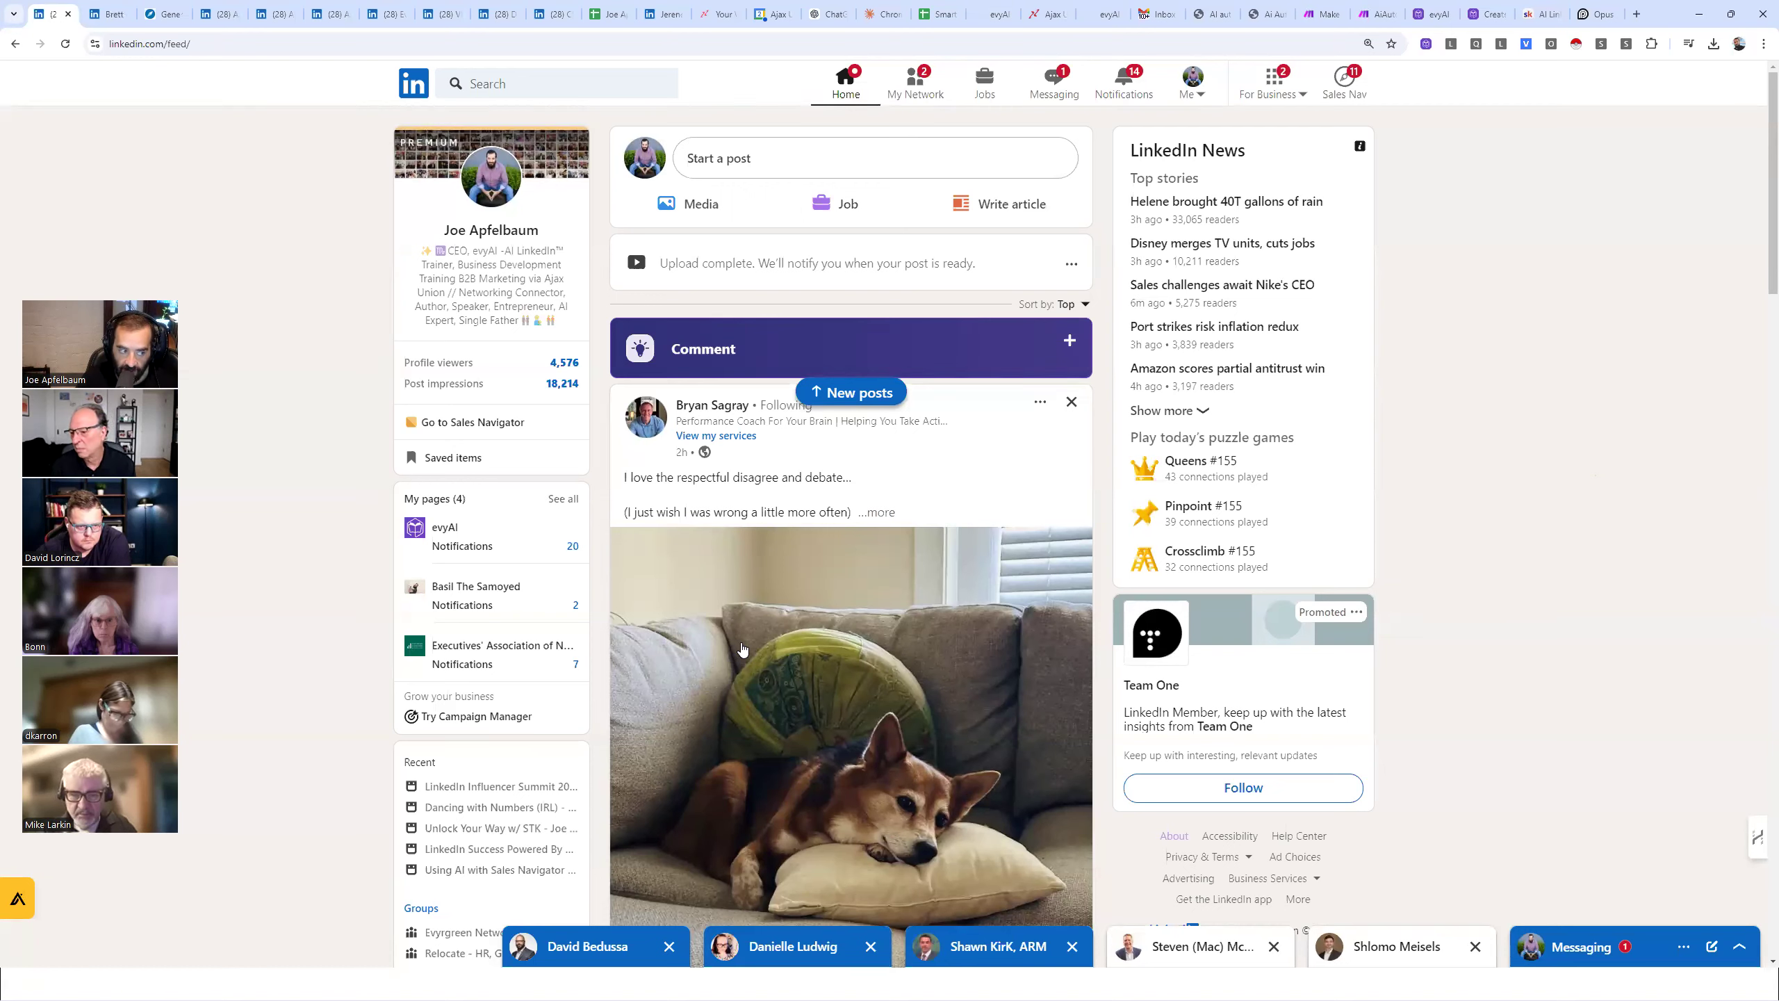
Step: Go to your own profile page once the upload is reported complete
click(488, 192)
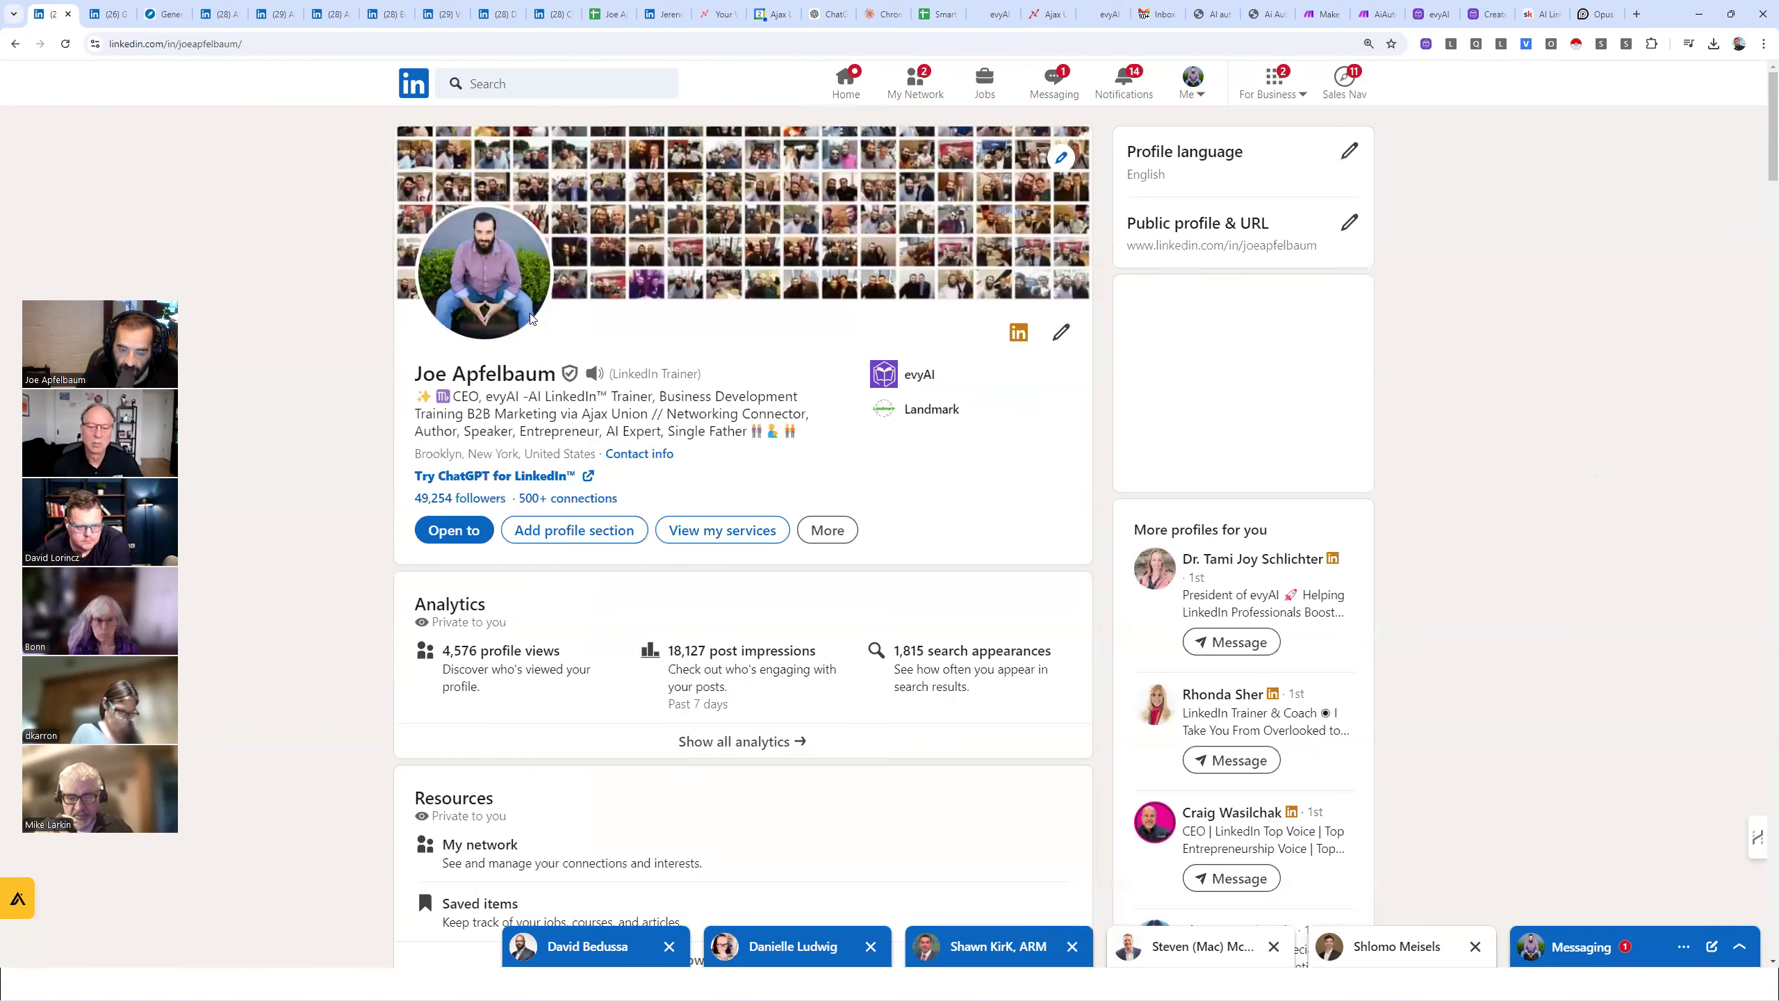
Step: Open the newest post from Activity, copy its link, and check the video's auto-captions notice
scroll(545, 321, down, 5)
scroll(545, 321, down, 10)
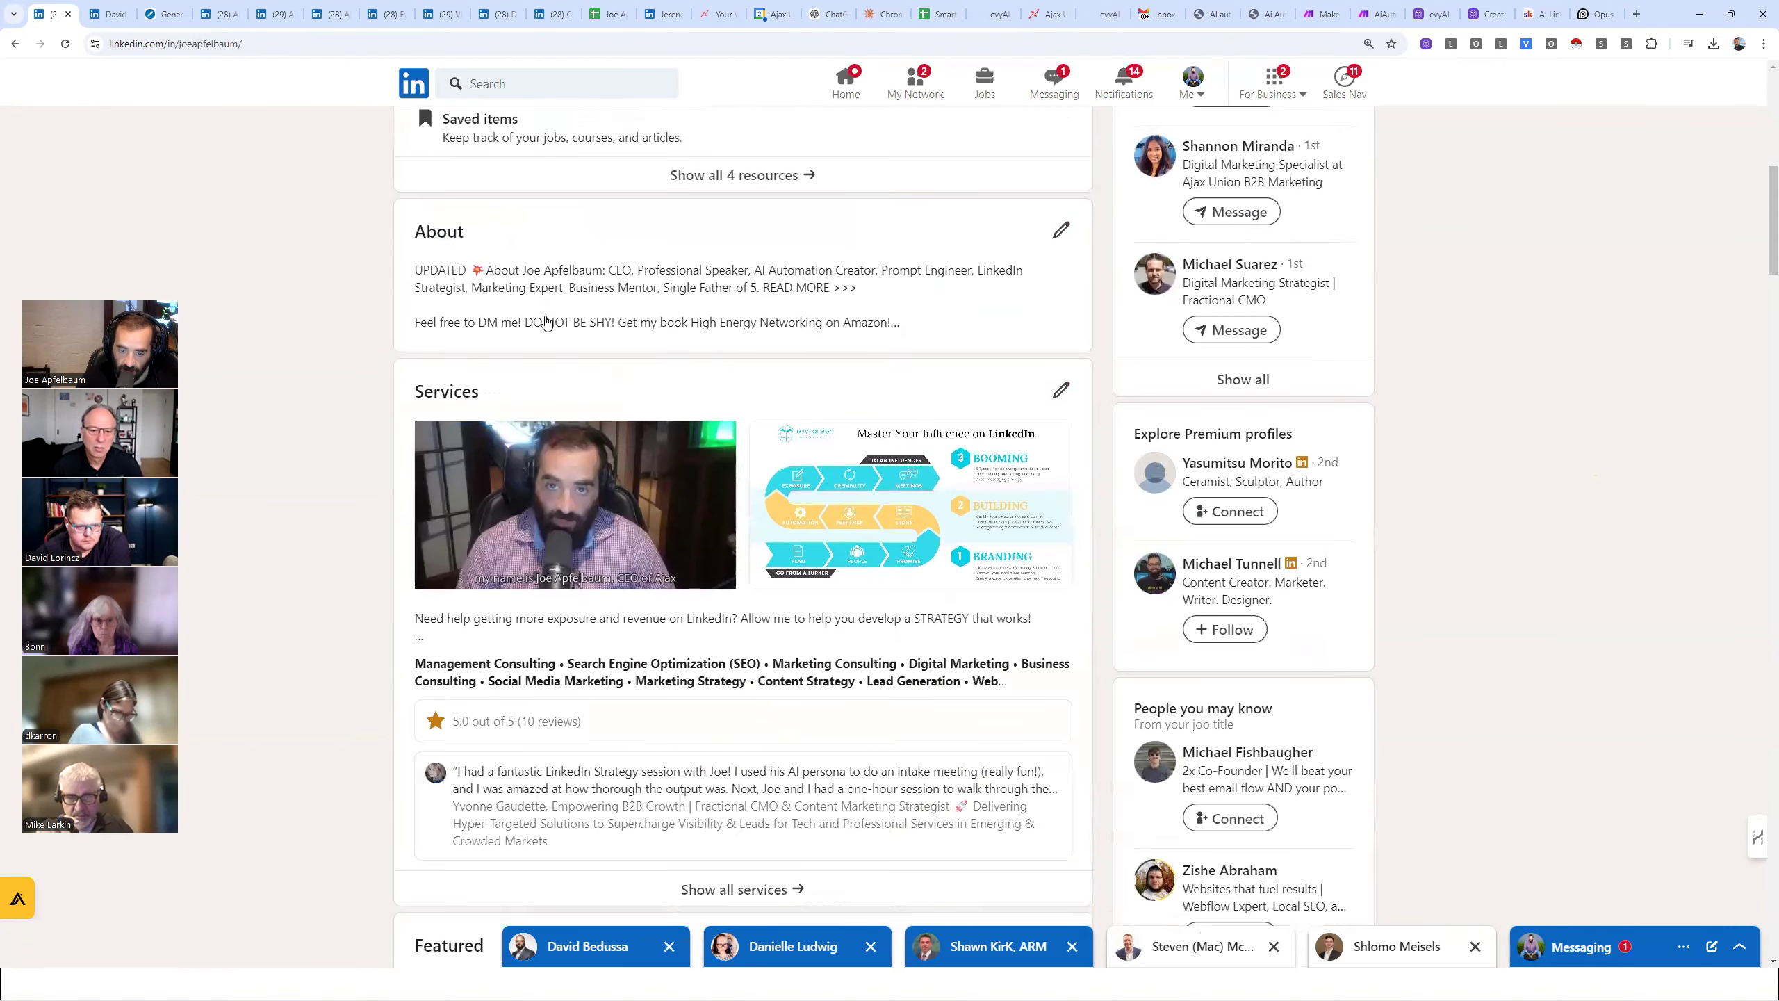
scroll(548, 323, down, 5)
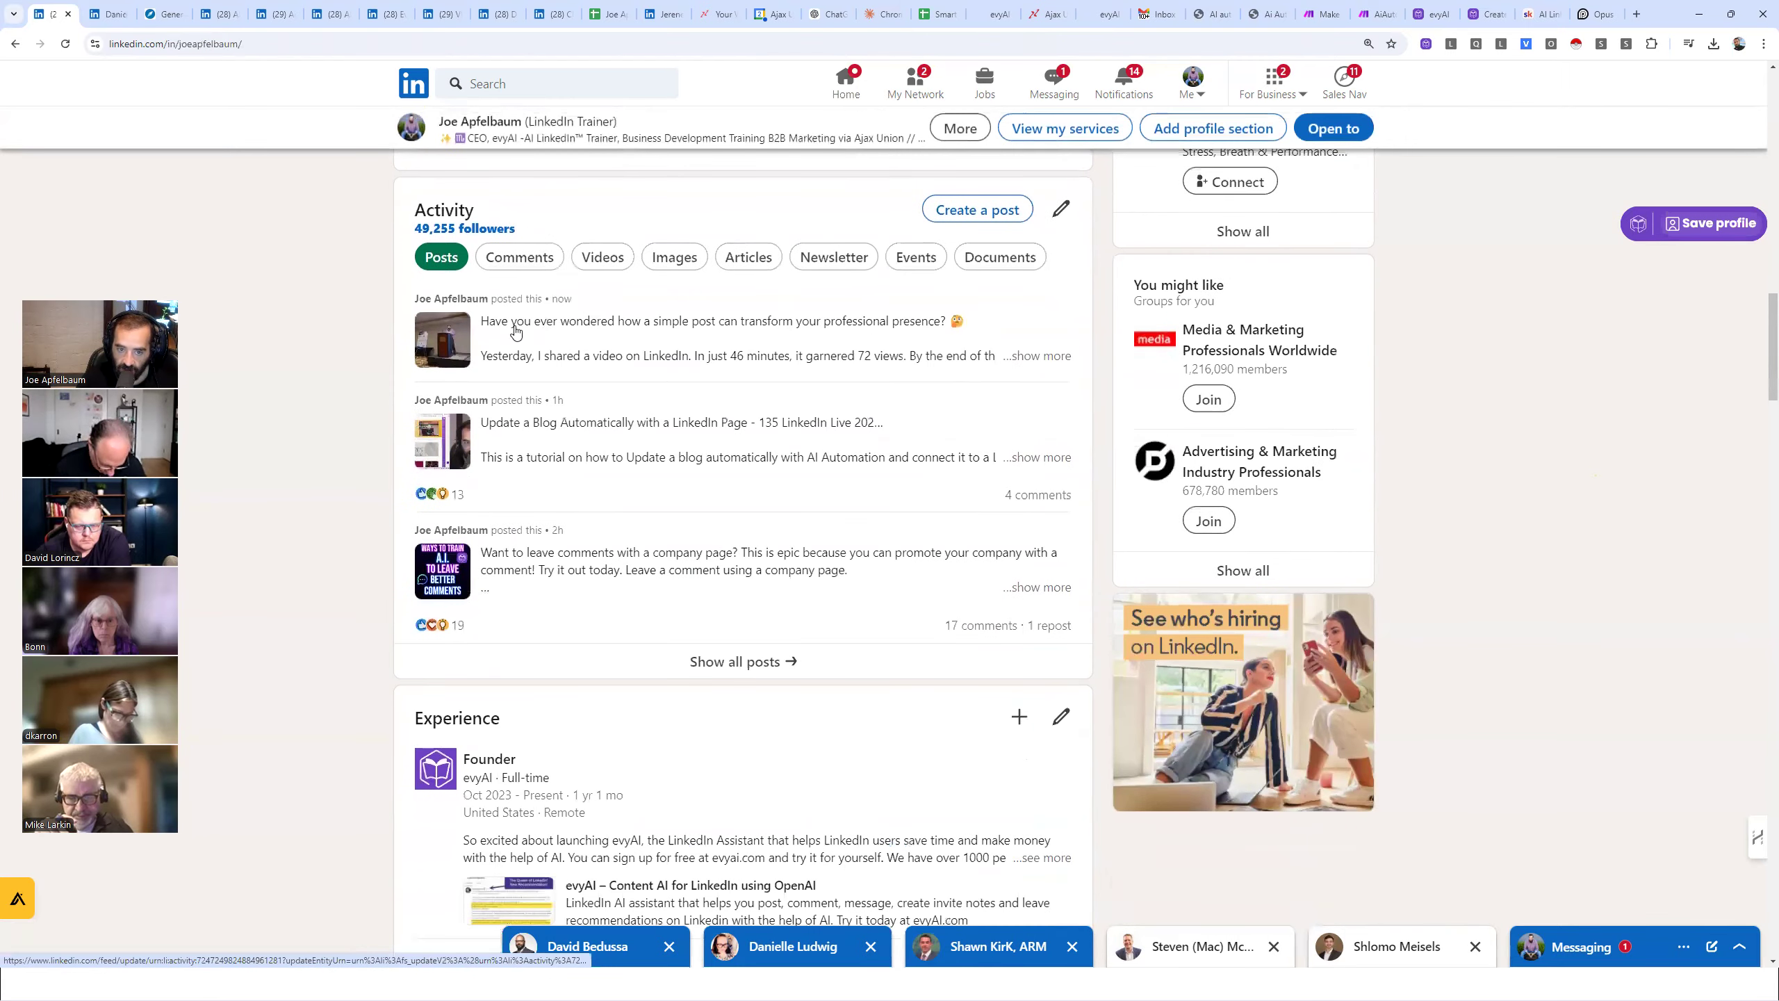
click(531, 326)
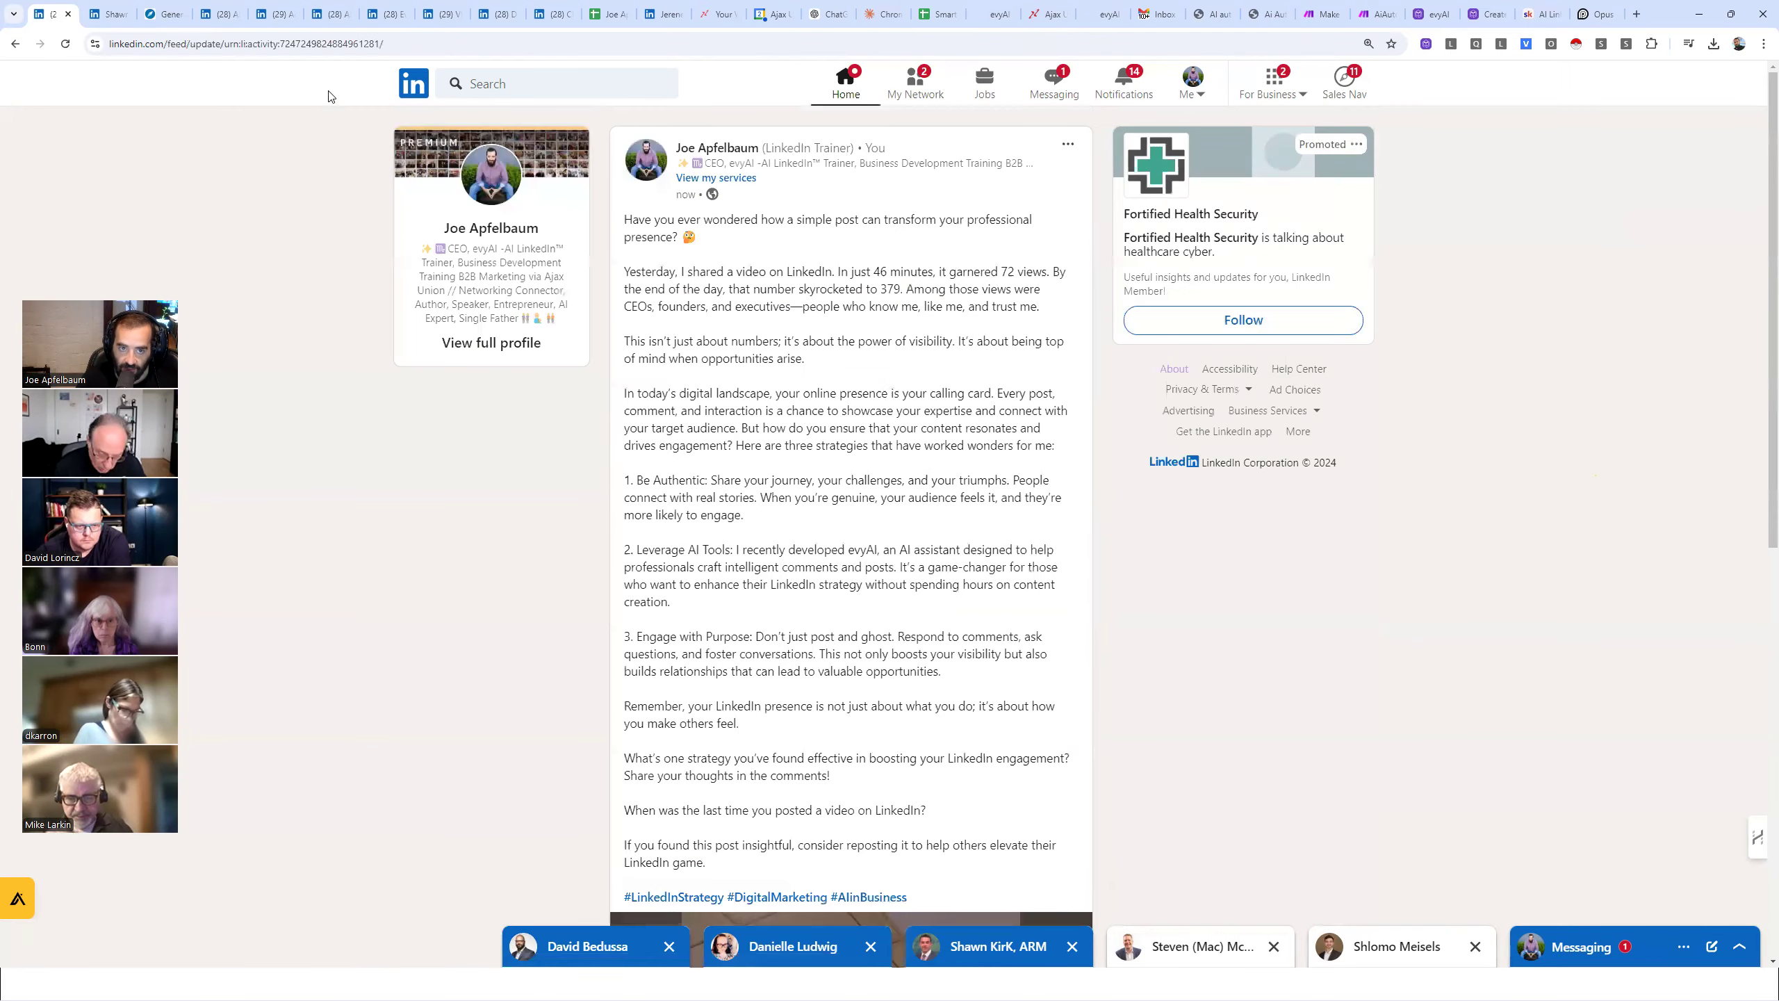
click(361, 49)
key(alt+Tab)
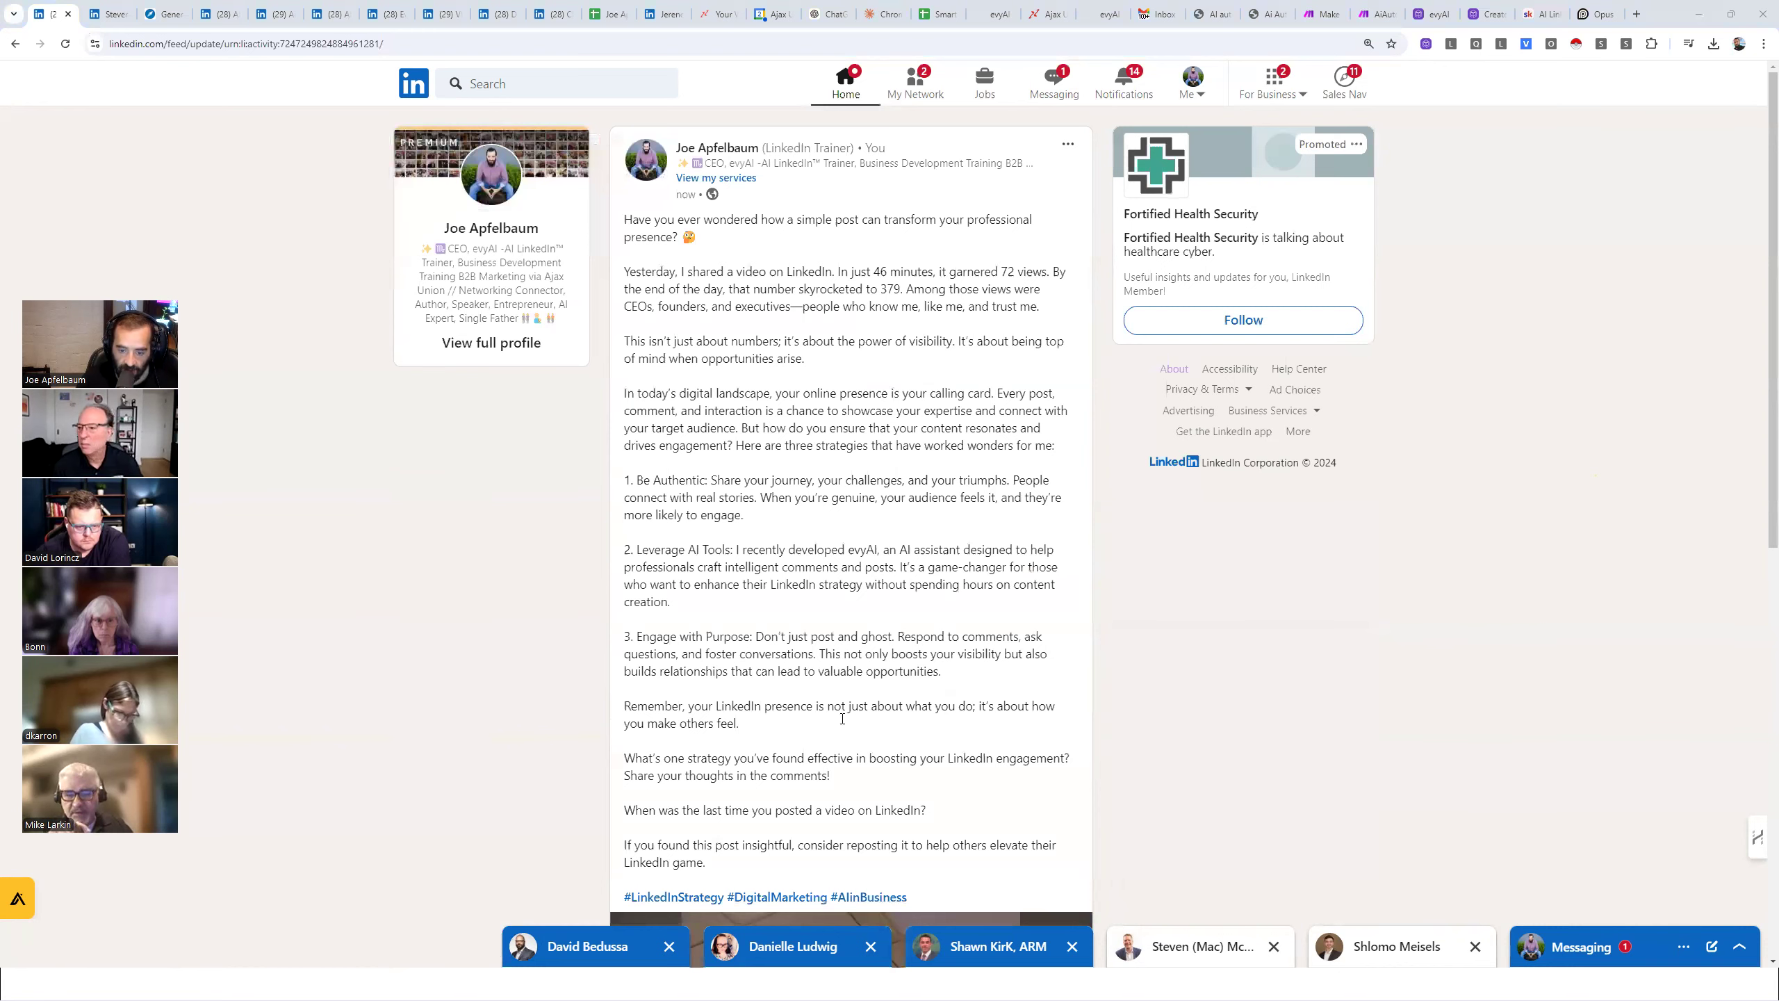
scroll(842, 719, down, 10)
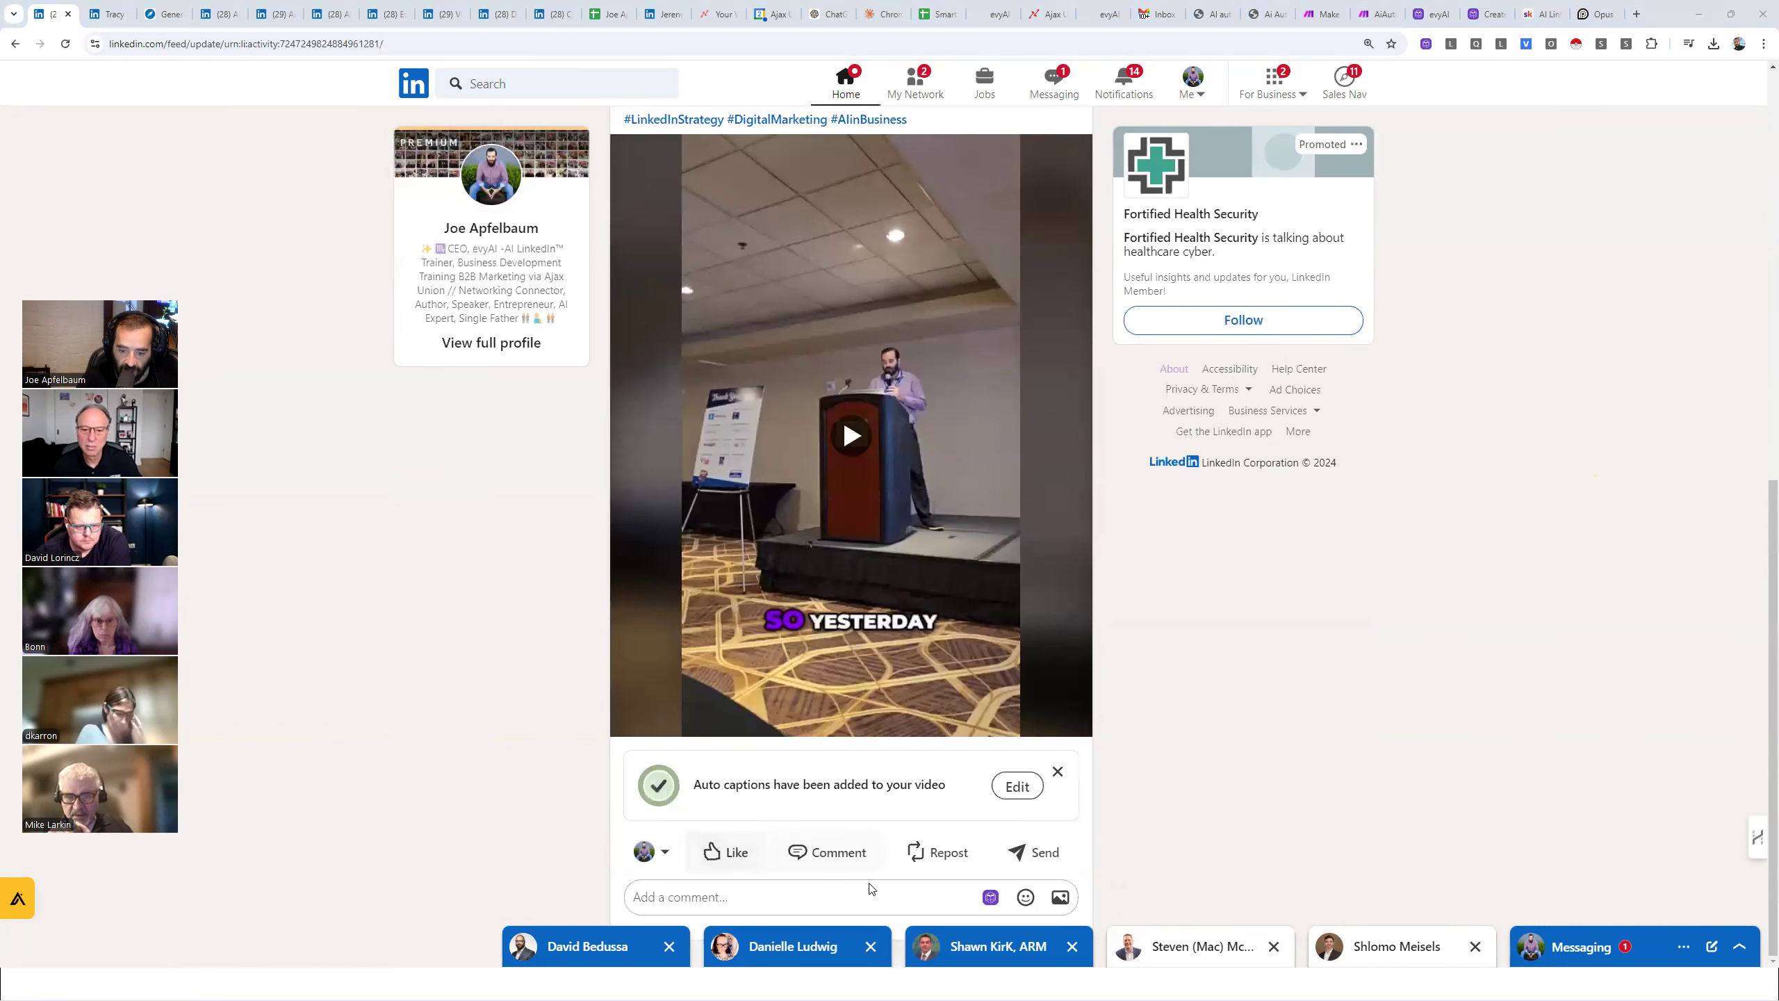
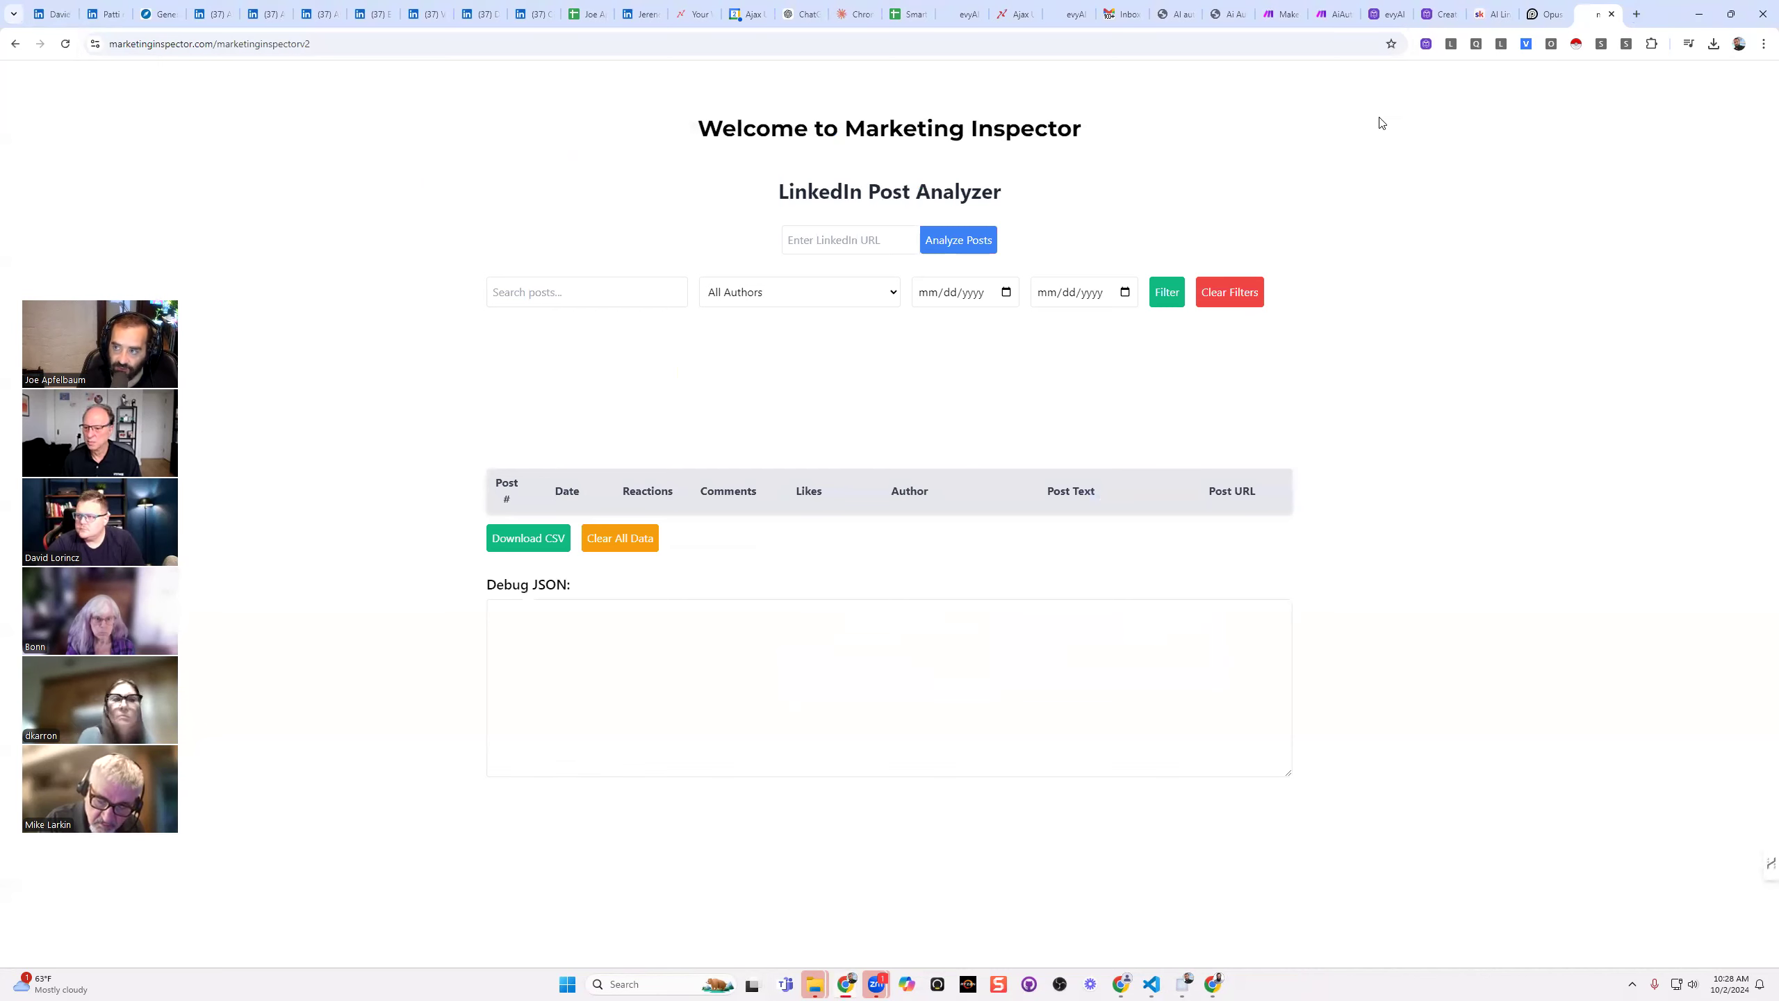
Step: Search LinkedIn people for the Vistage NYC CEO coach by name
click(39, 12)
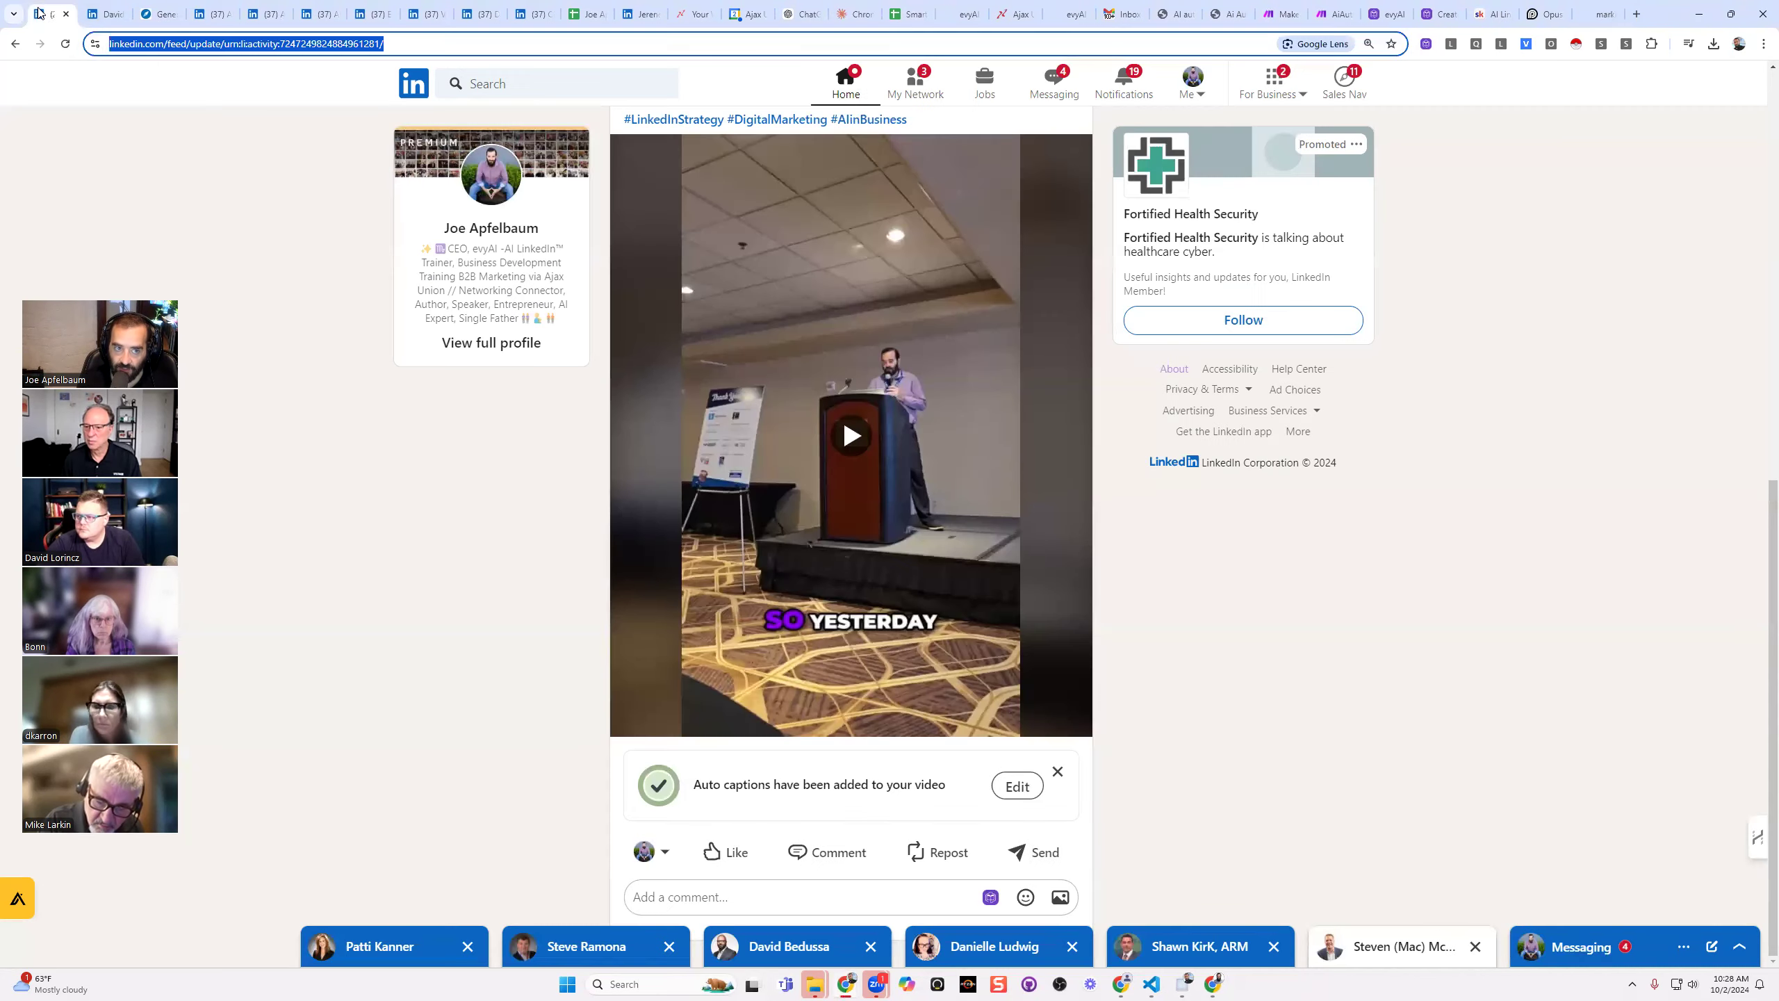
click(542, 85)
text(mark ya)
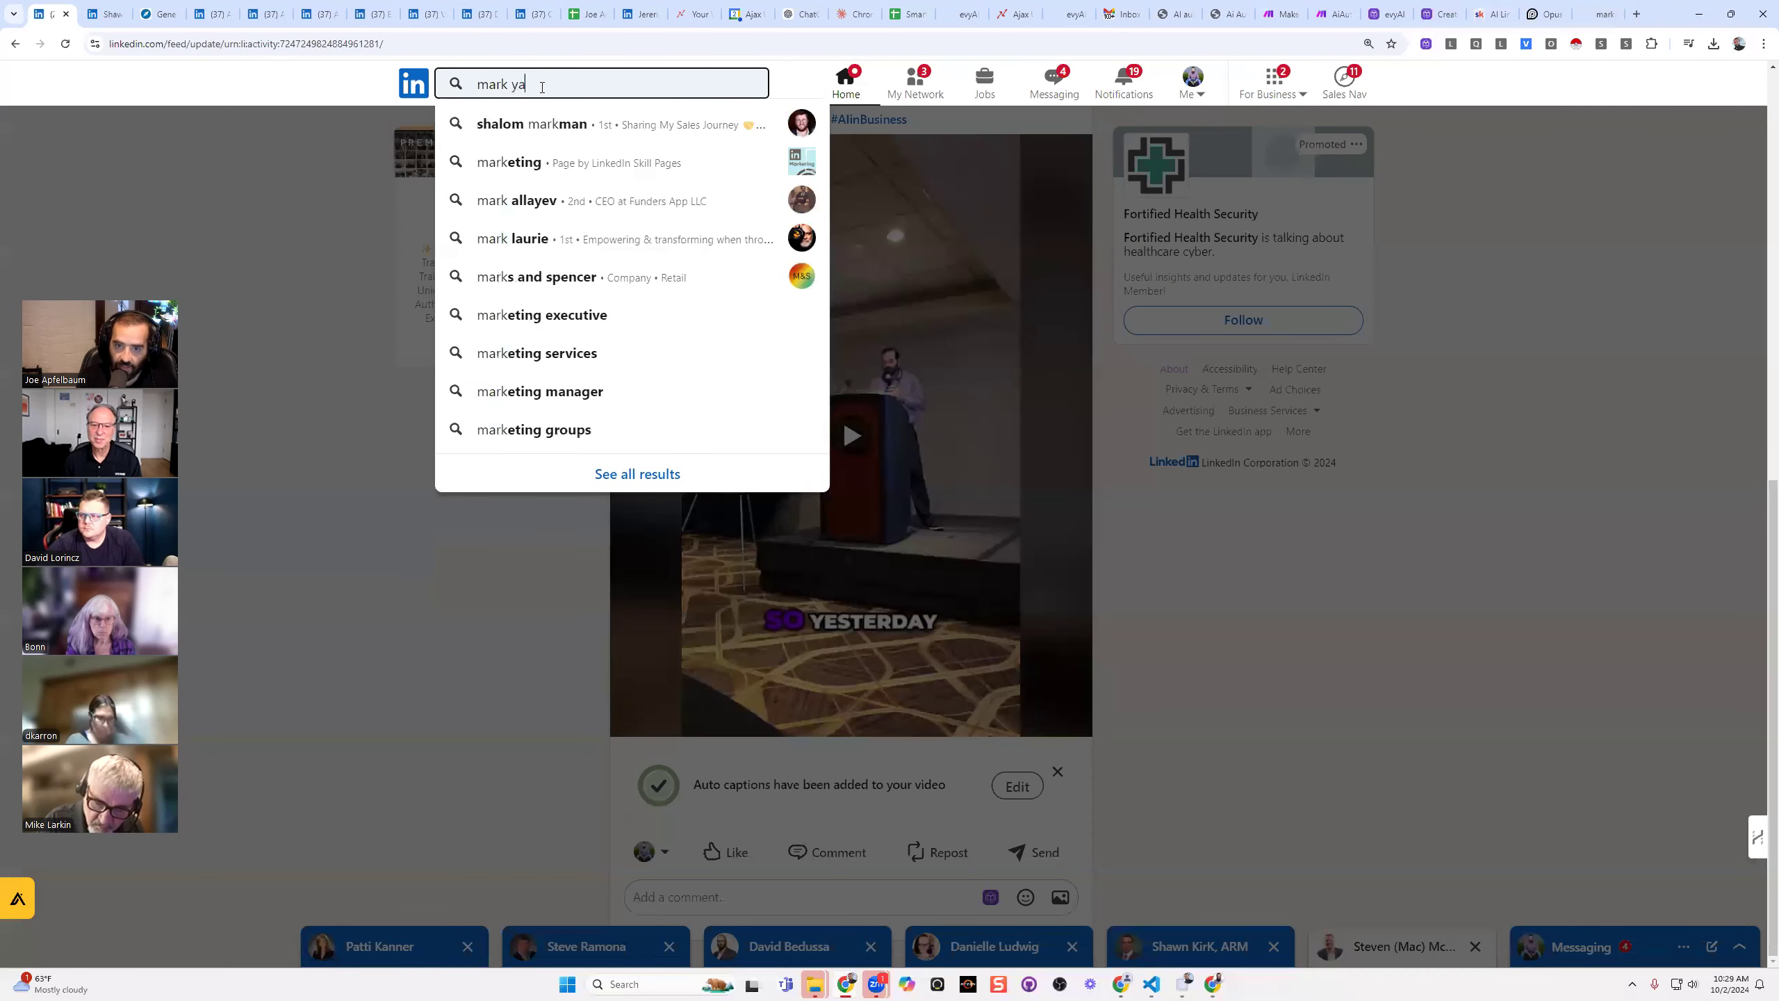
key(BackSpace)
key(BackSpace)
text(ta)
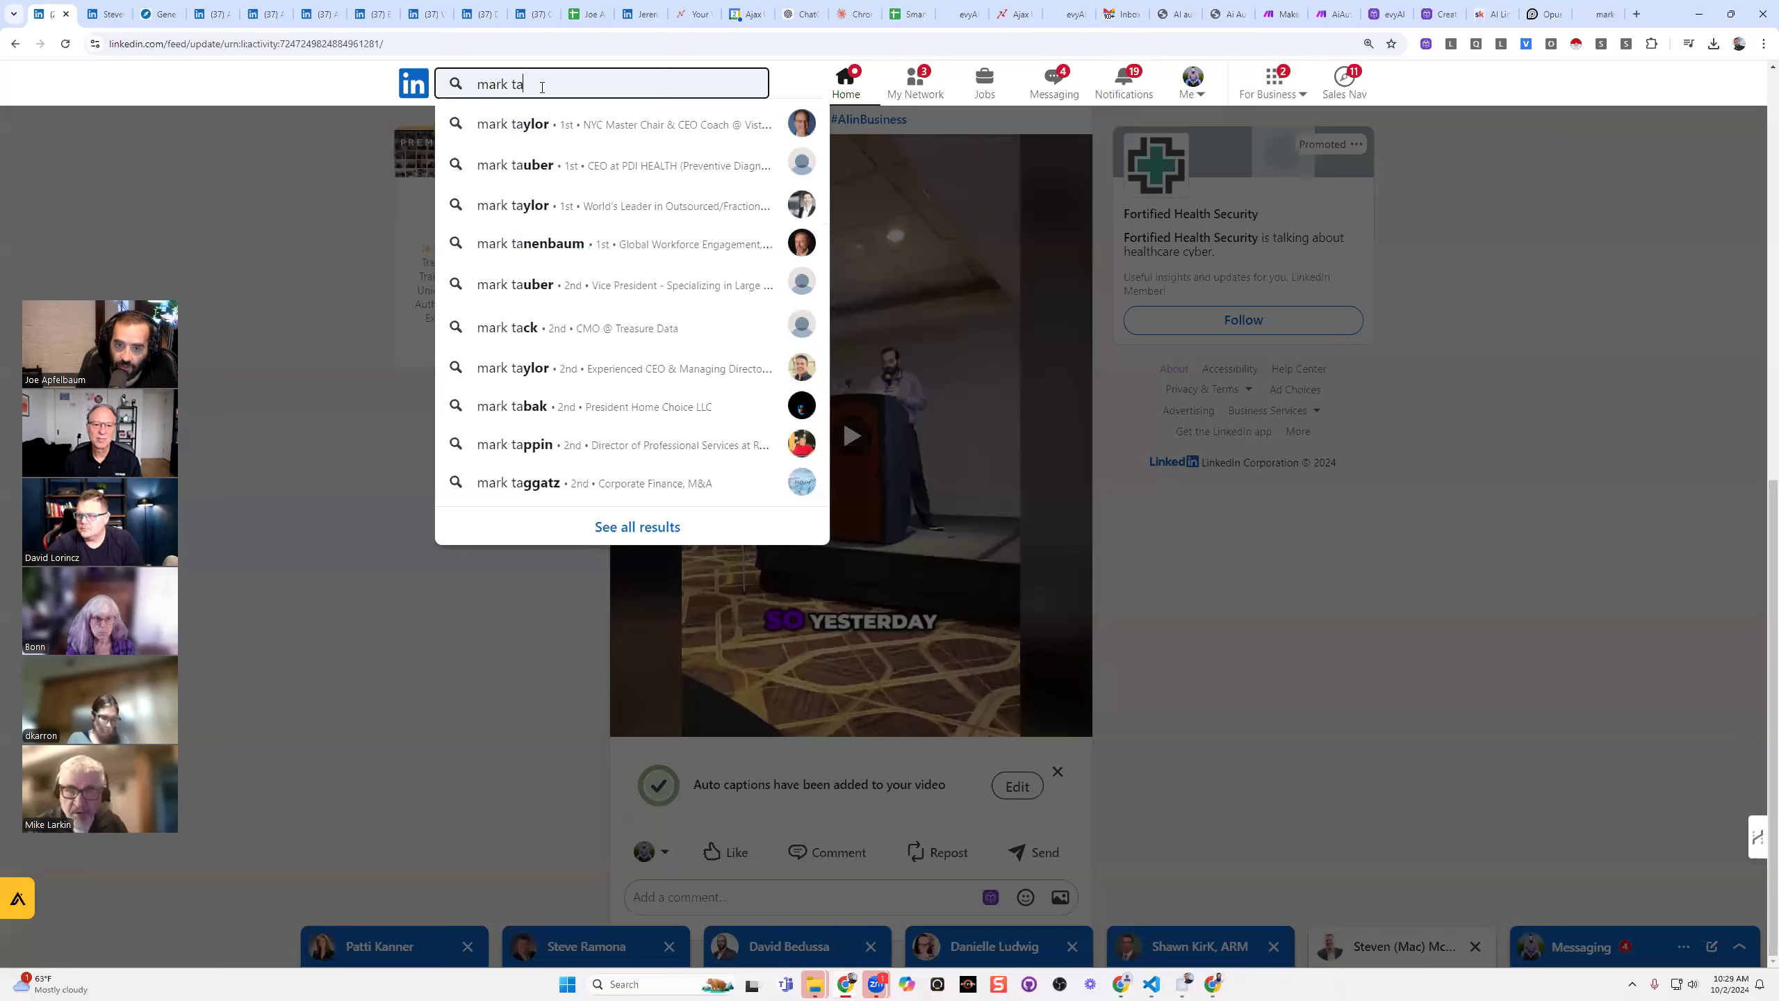
Step: Open the coach's full profile from the suggestions and select its web address
click(579, 124)
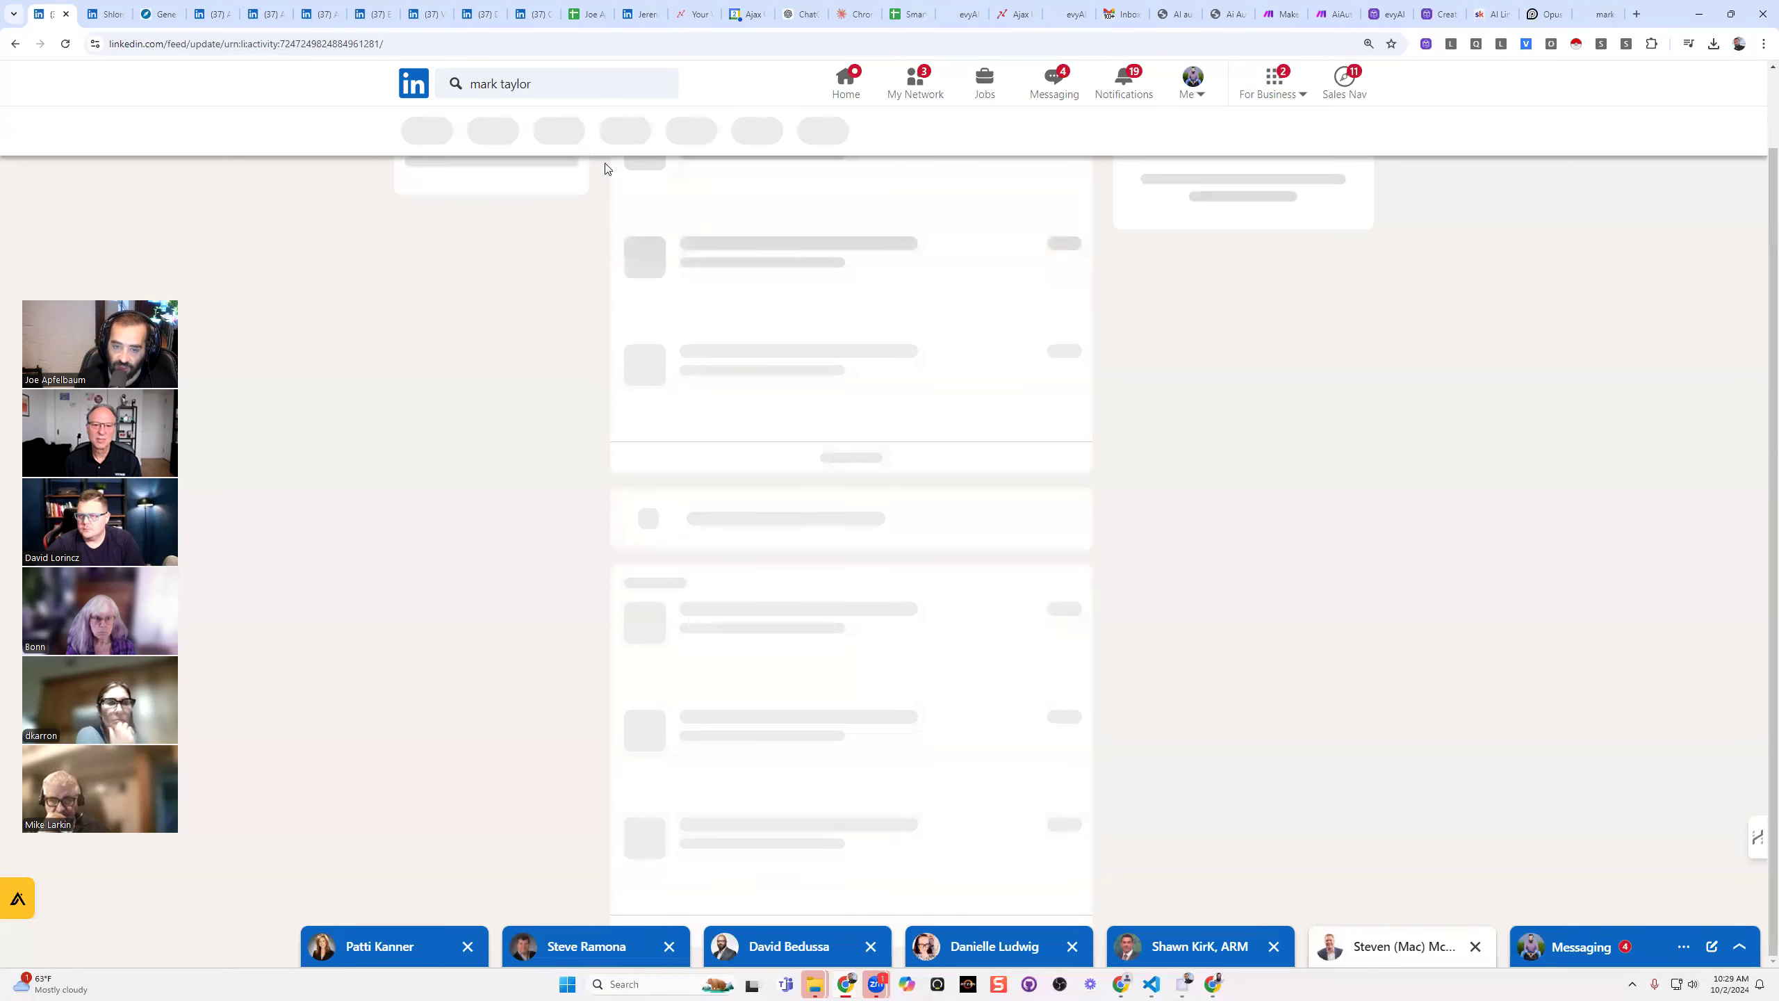
click(768, 203)
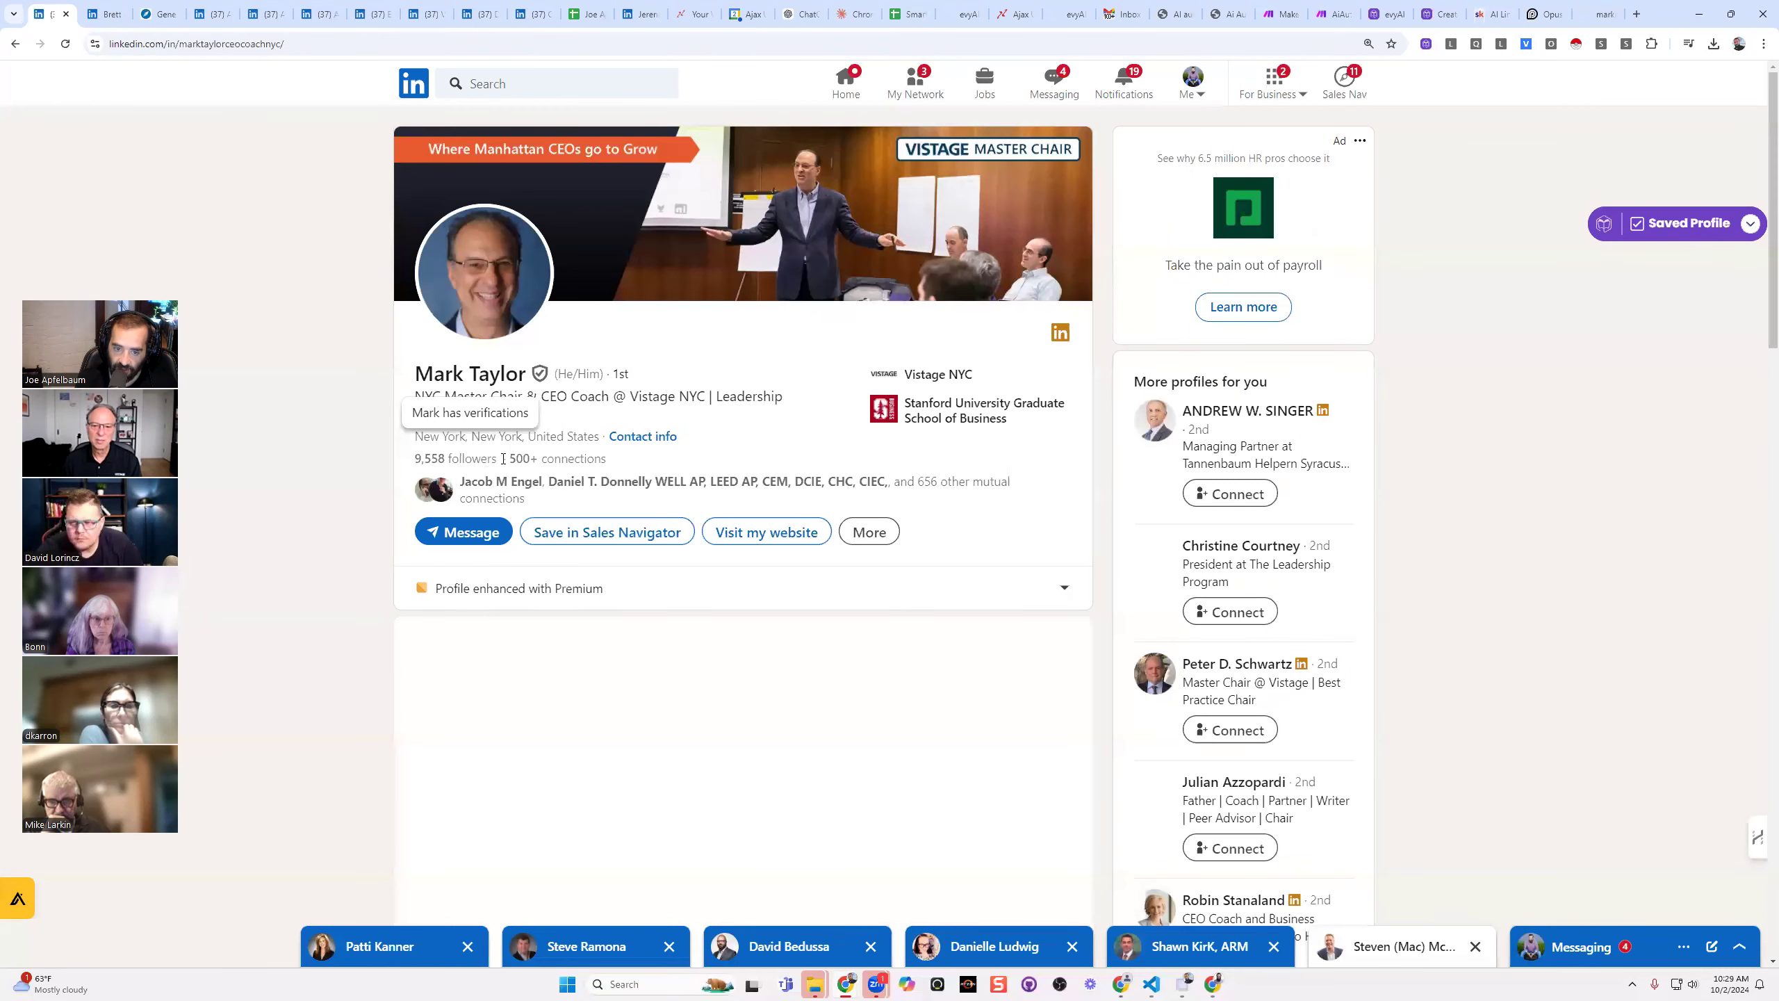
triple_click(482, 462)
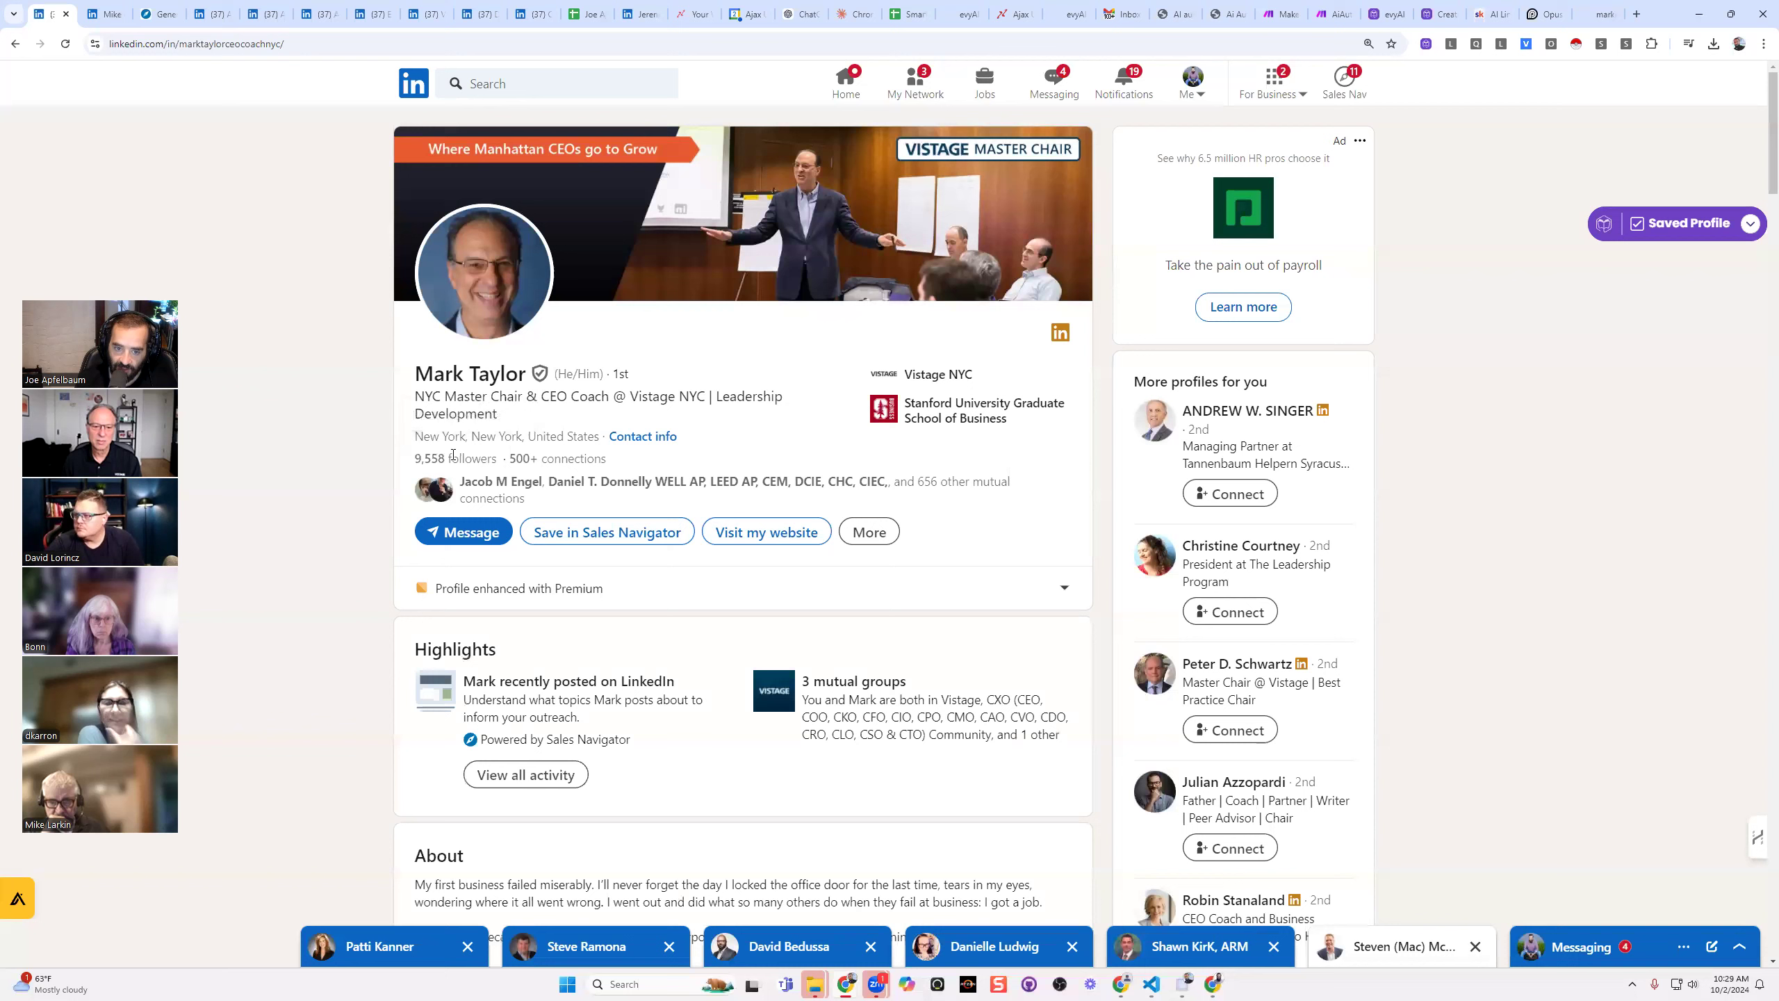
click(239, 44)
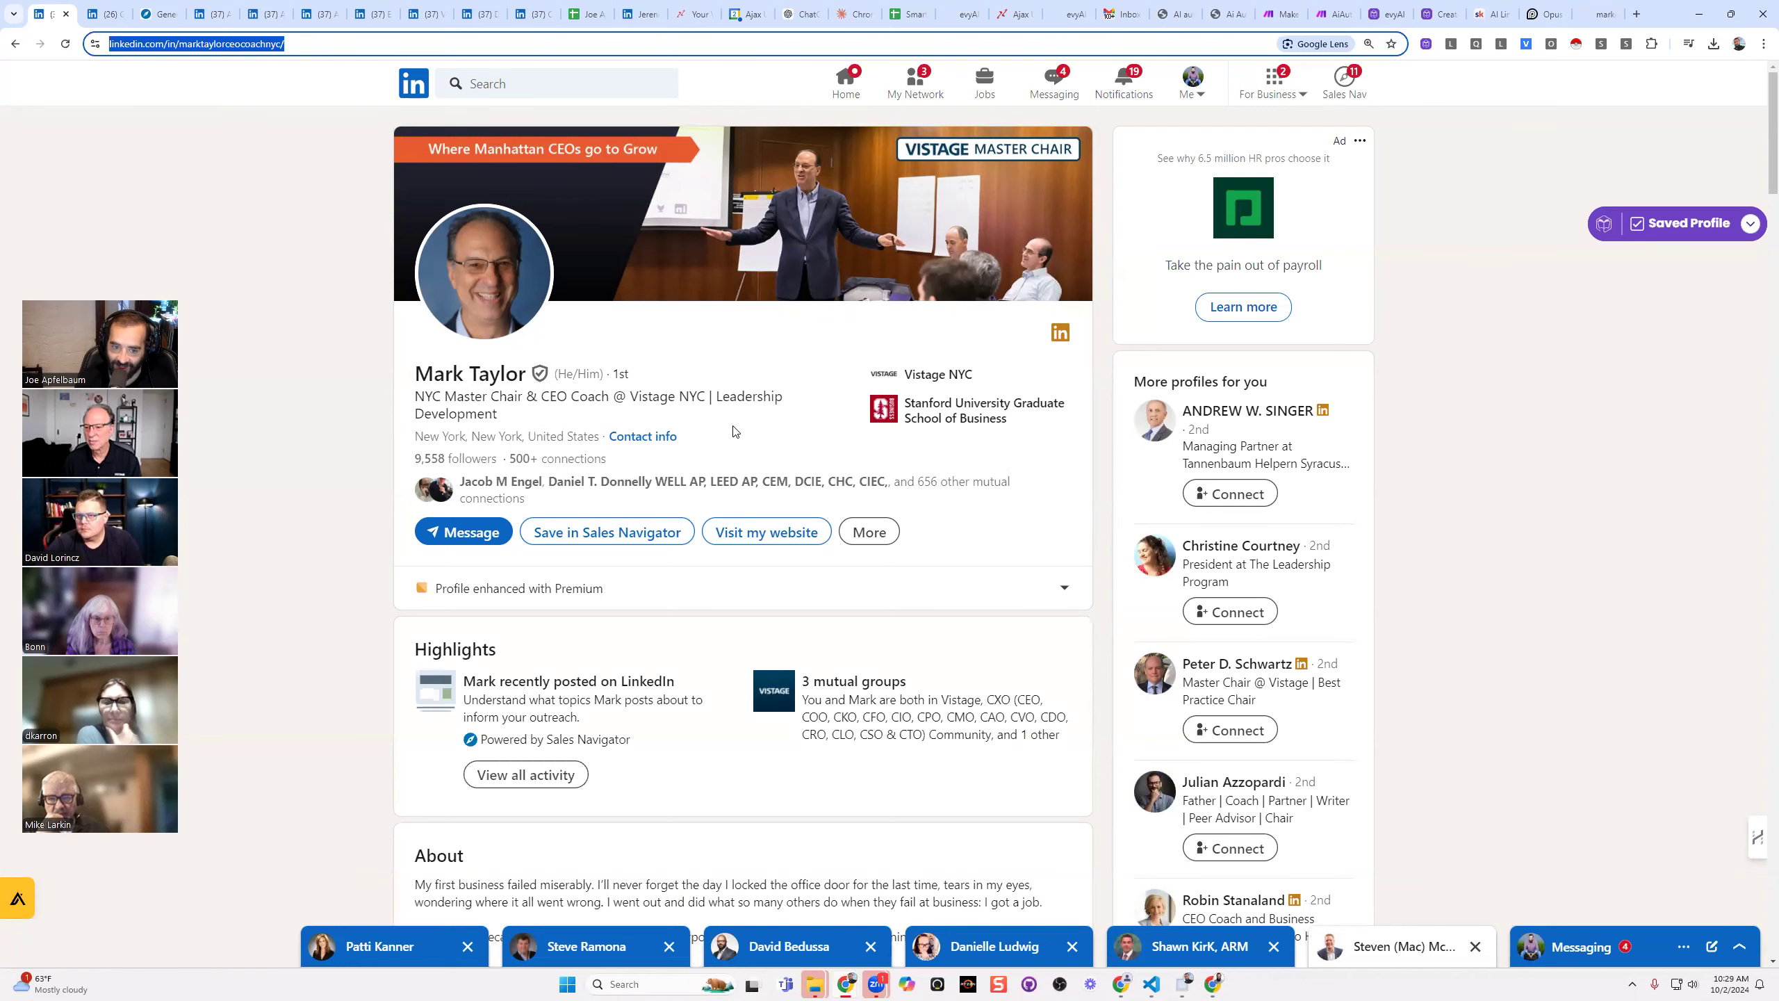
Step: Paste the coach's profile URL into Marketing Inspector and run Analyze Posts
click(1594, 15)
click(842, 238)
key(Down)
key(Return)
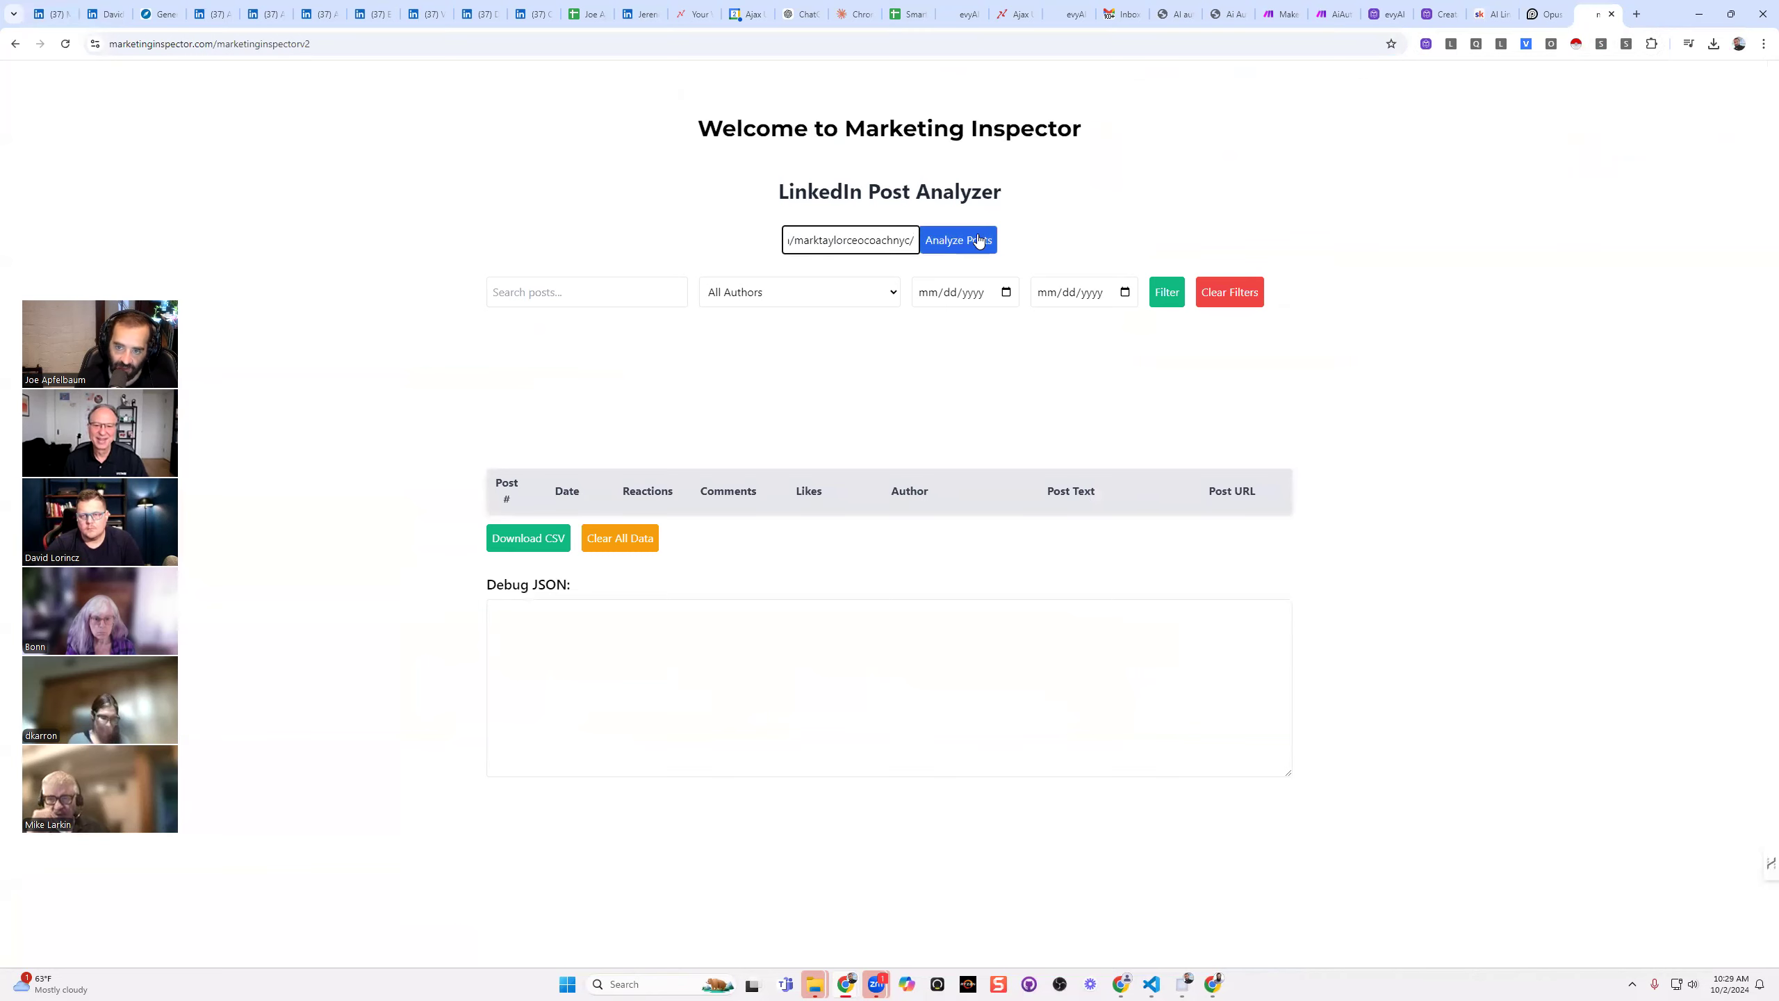
click(958, 240)
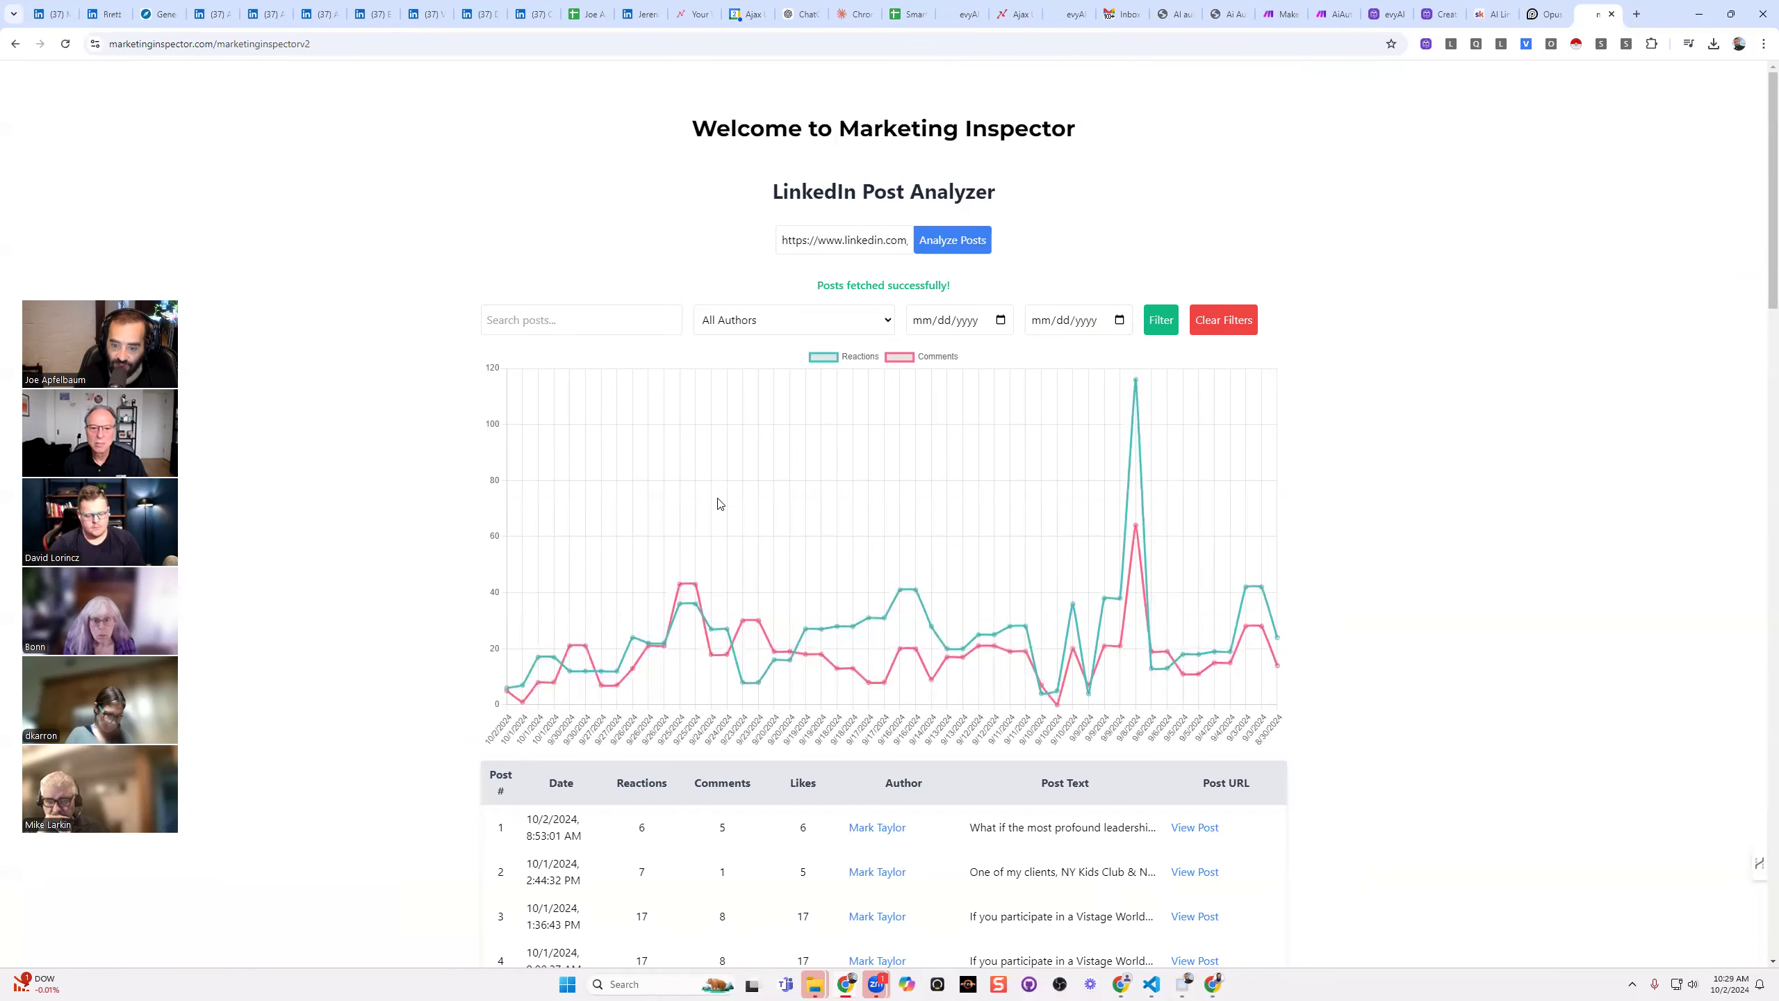
Step: Sort the fetched posts table by Likes, highest first
scroll(771, 532, down, 2)
scroll(778, 541, down, 1)
click(800, 576)
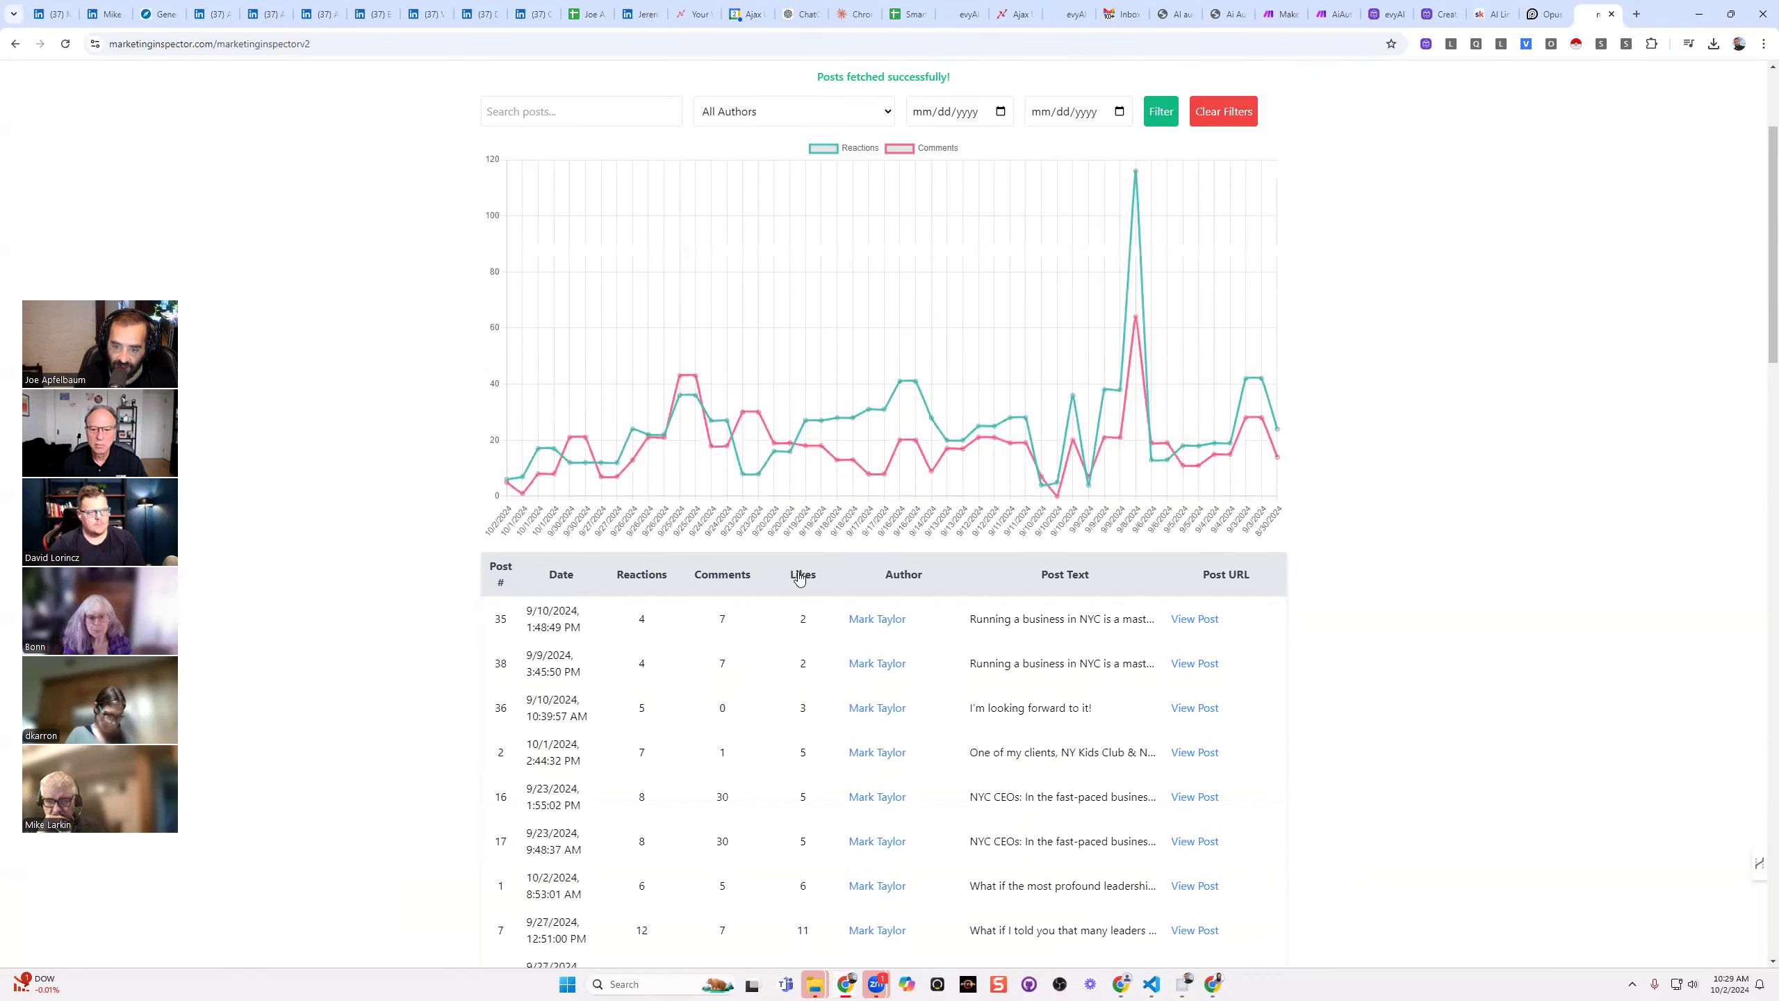
click(800, 576)
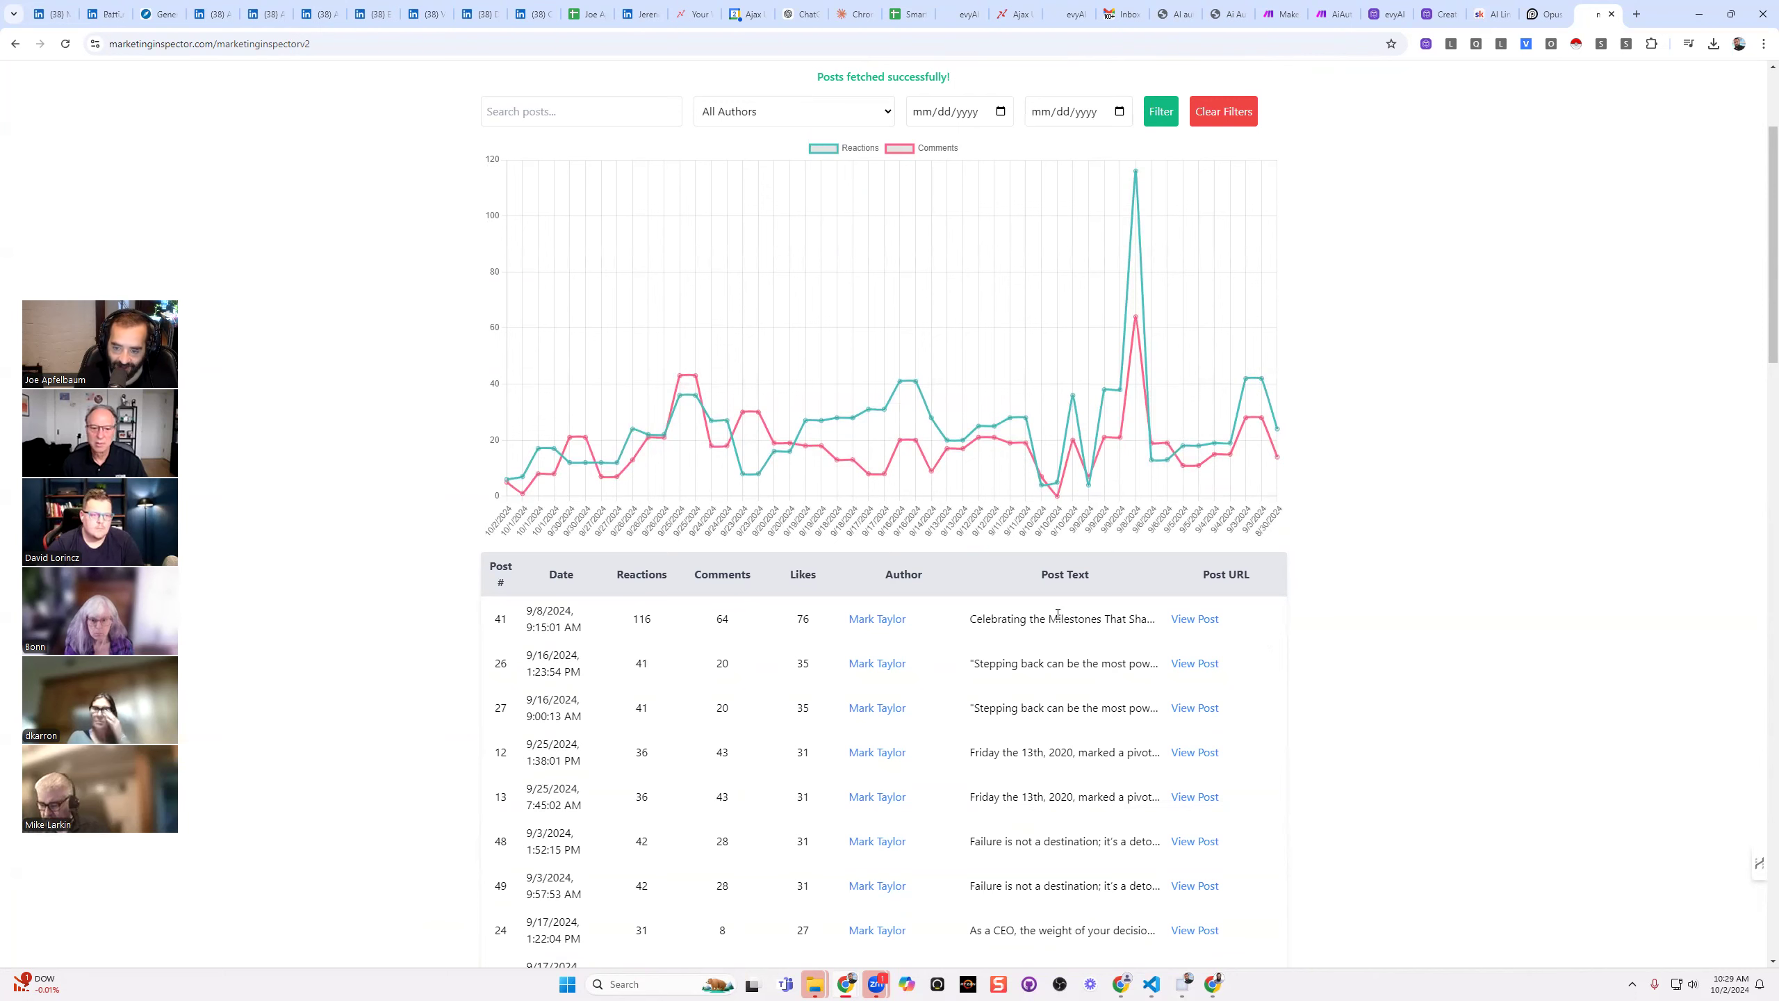
Step: Open the most-liked milestone post on LinkedIn and react to it as Insightful
click(1198, 621)
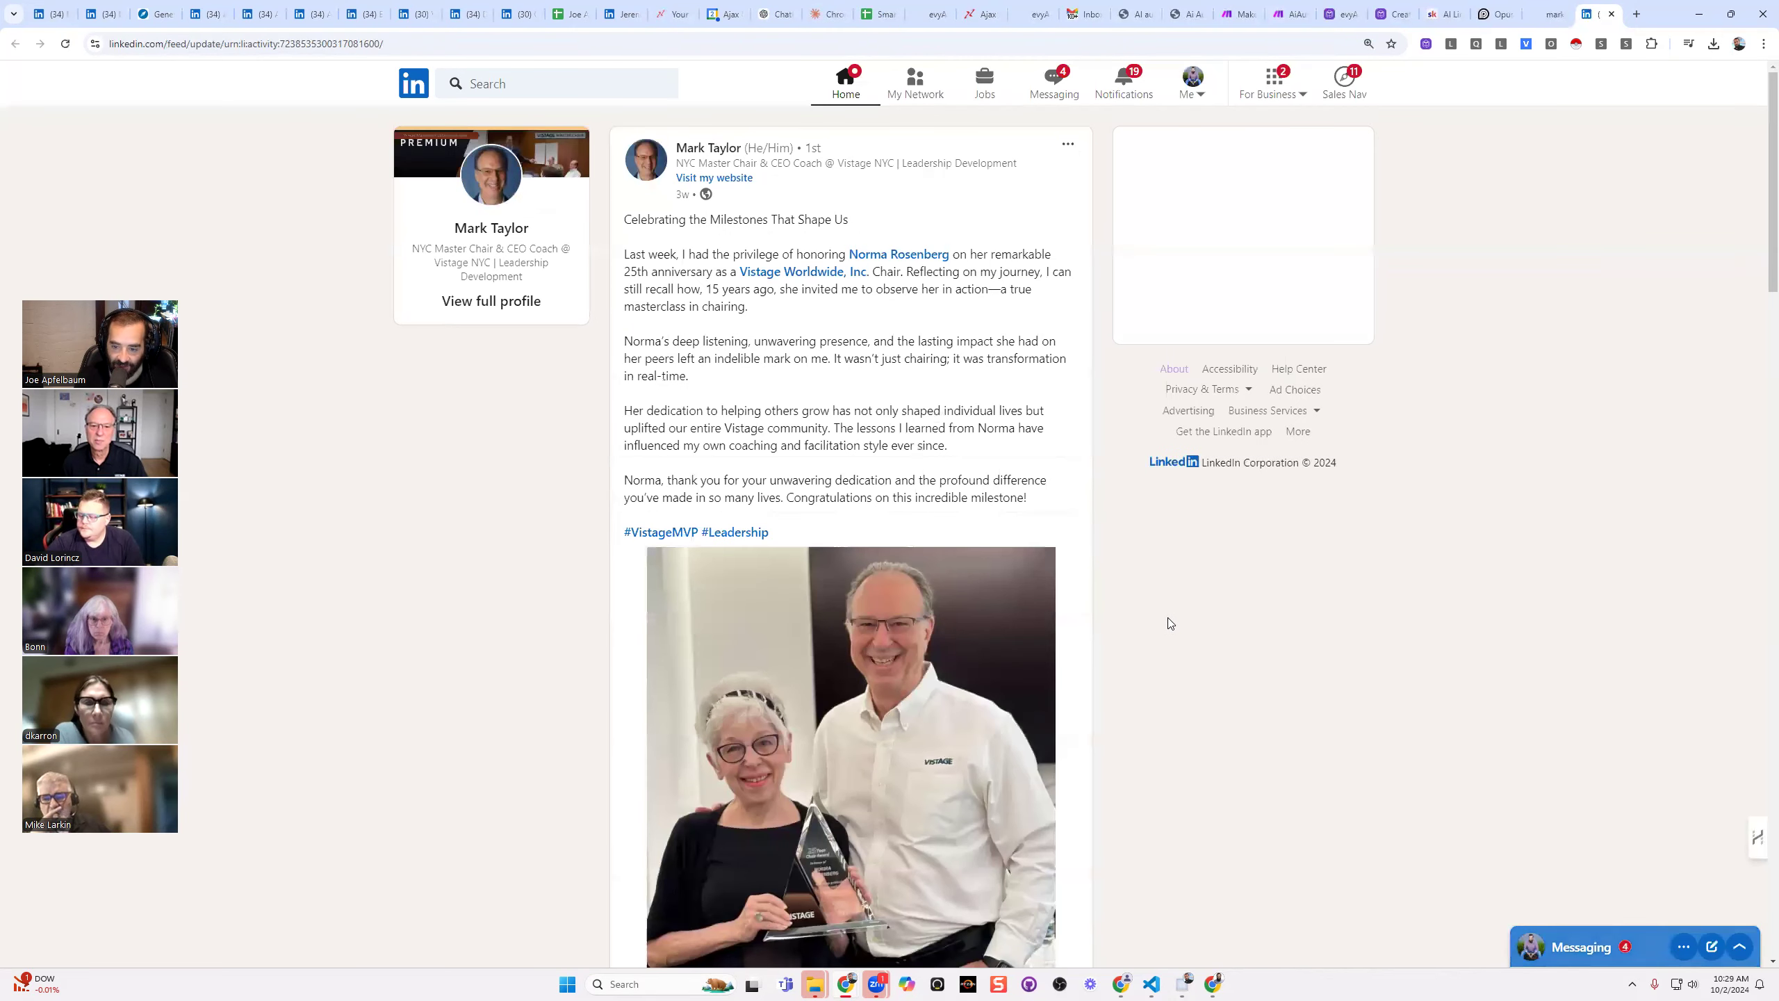
scroll(872, 503, down, 4)
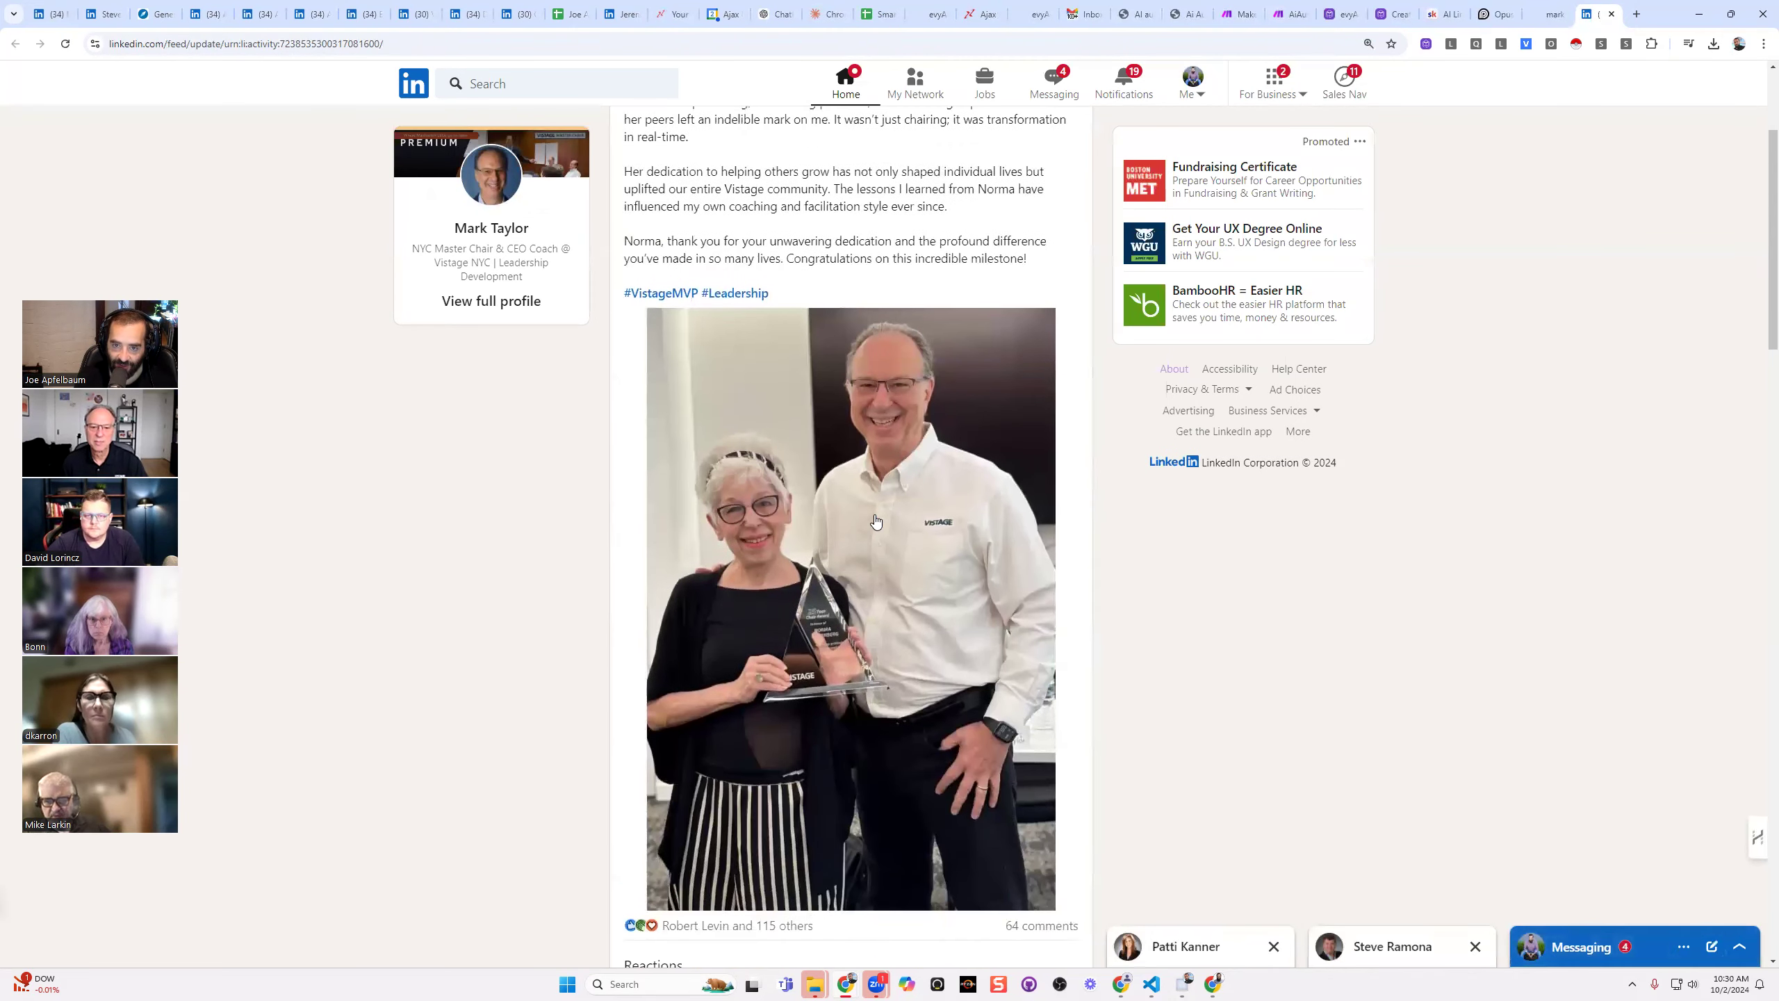
scroll(876, 519, up, 4)
scroll(871, 514, down, 7)
mouse_move(725, 808)
click(823, 756)
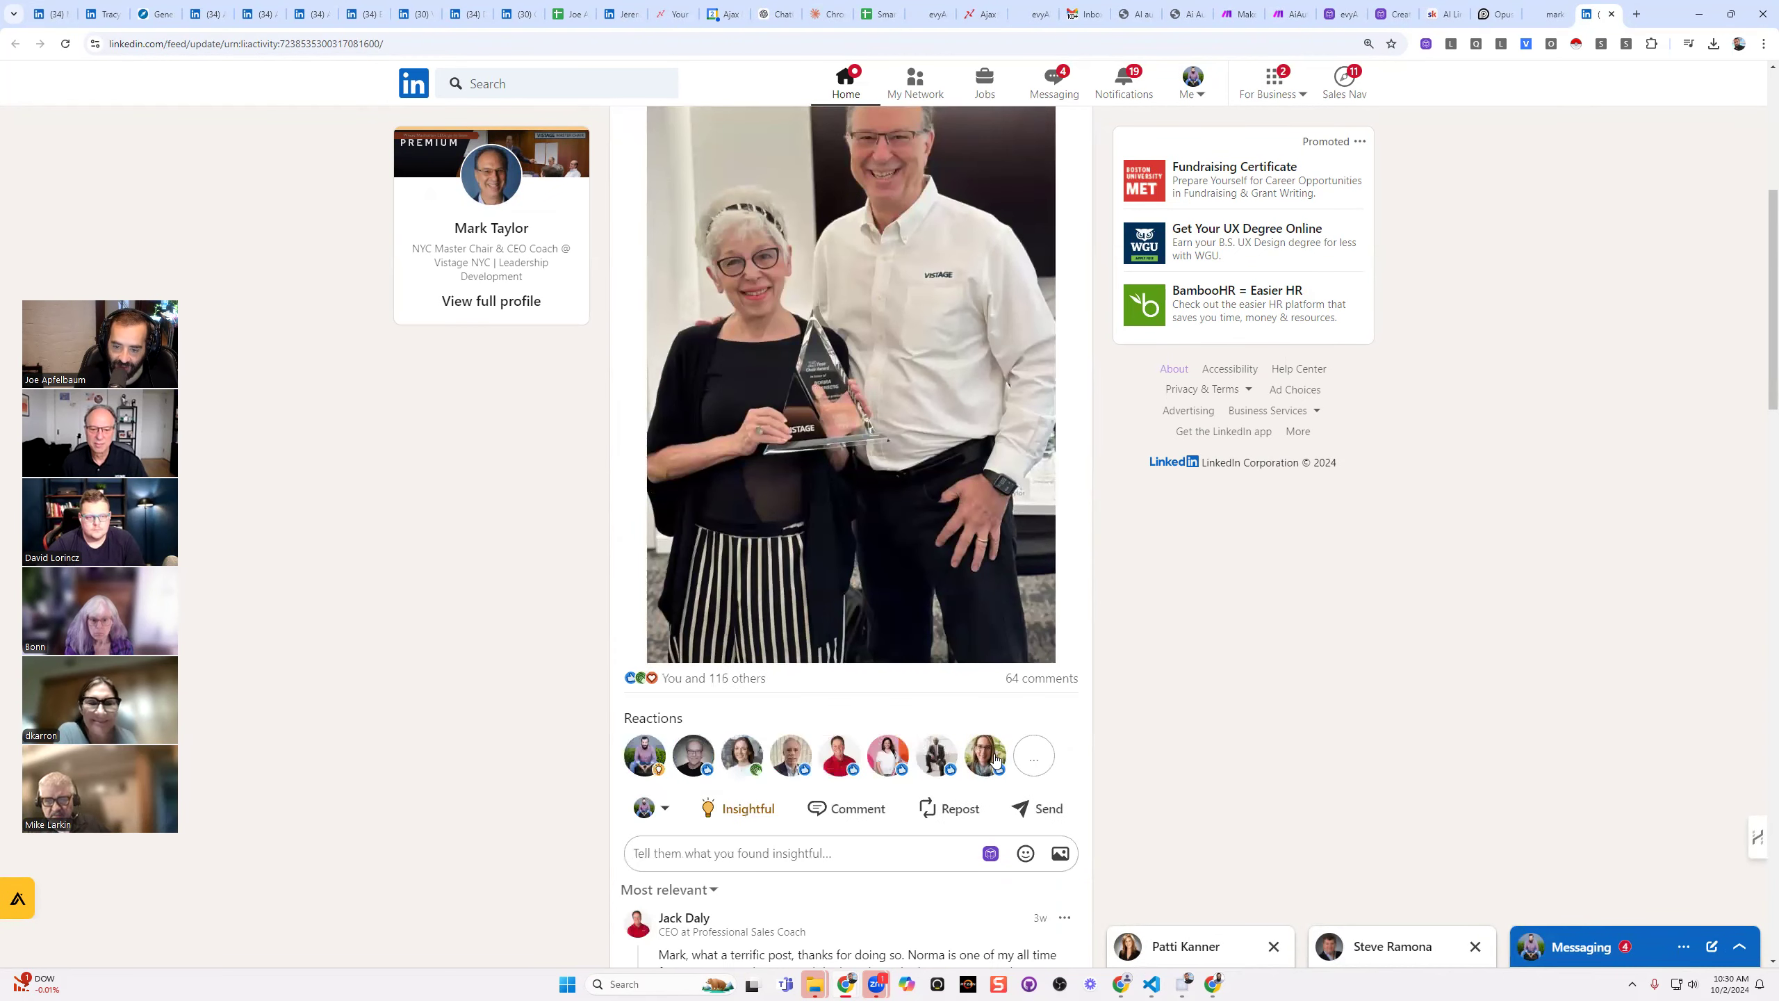
Step: Generate a comment with evyAI and insert it into the post's comment box
scroll(996, 759, down, 3)
click(991, 644)
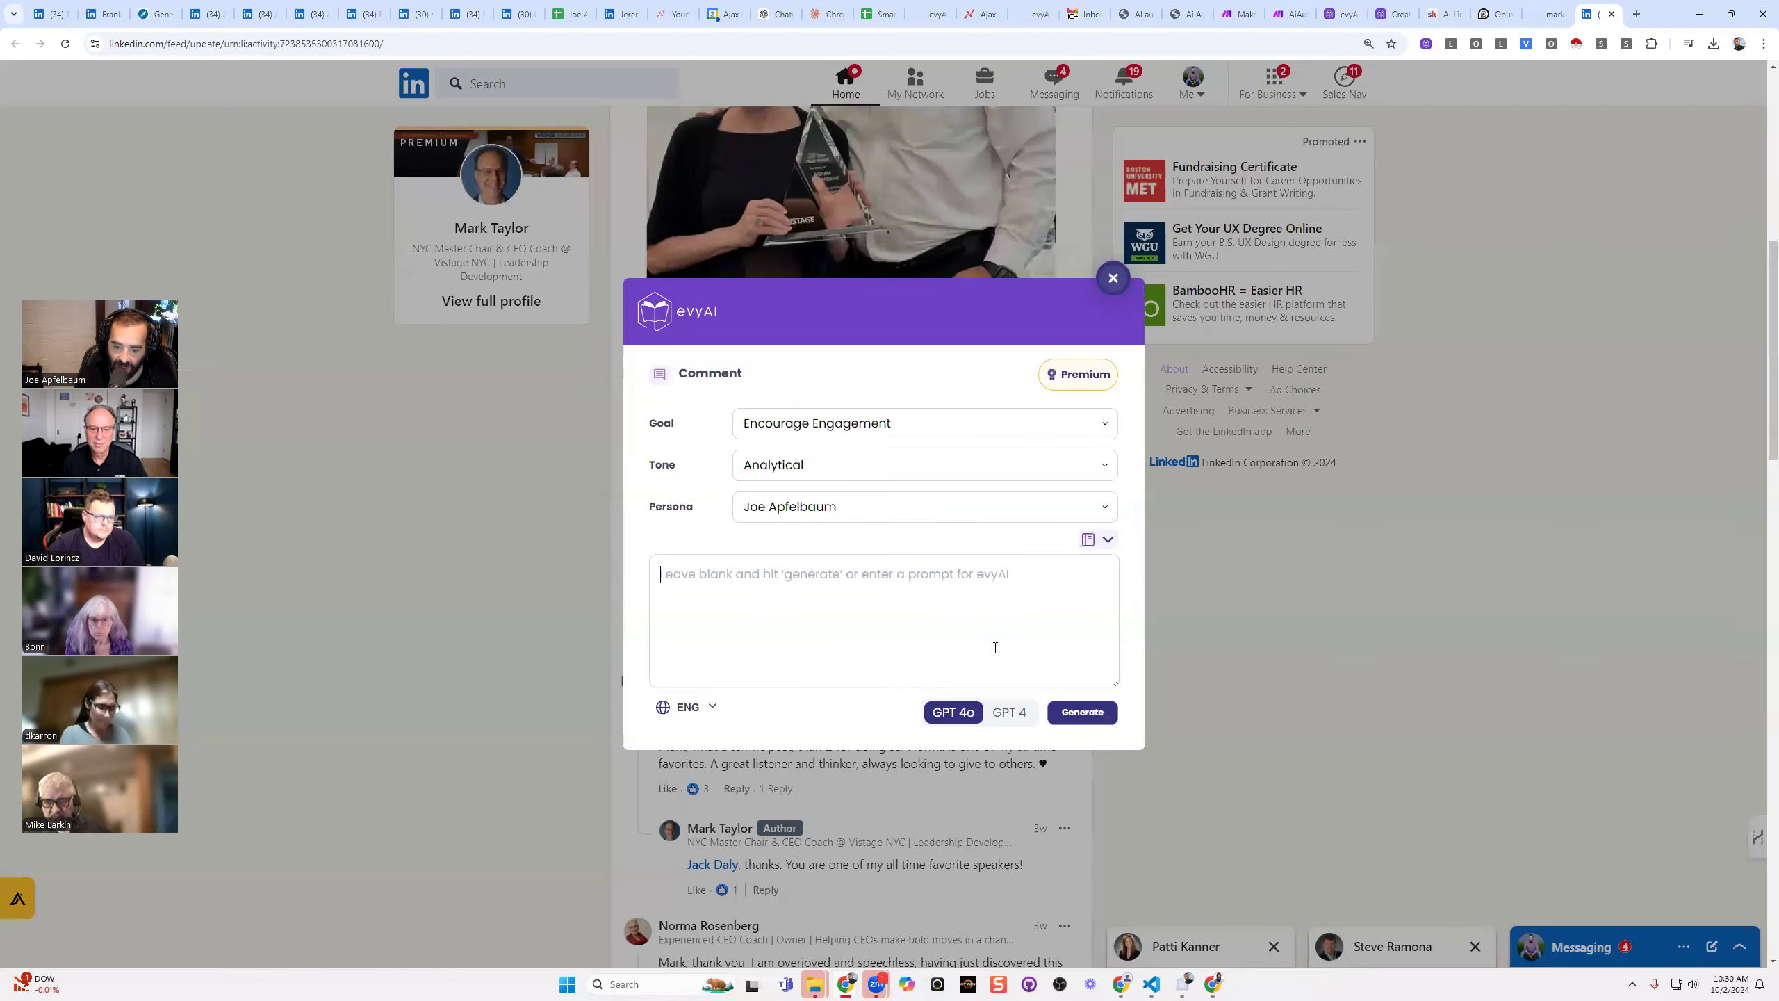
click(1114, 711)
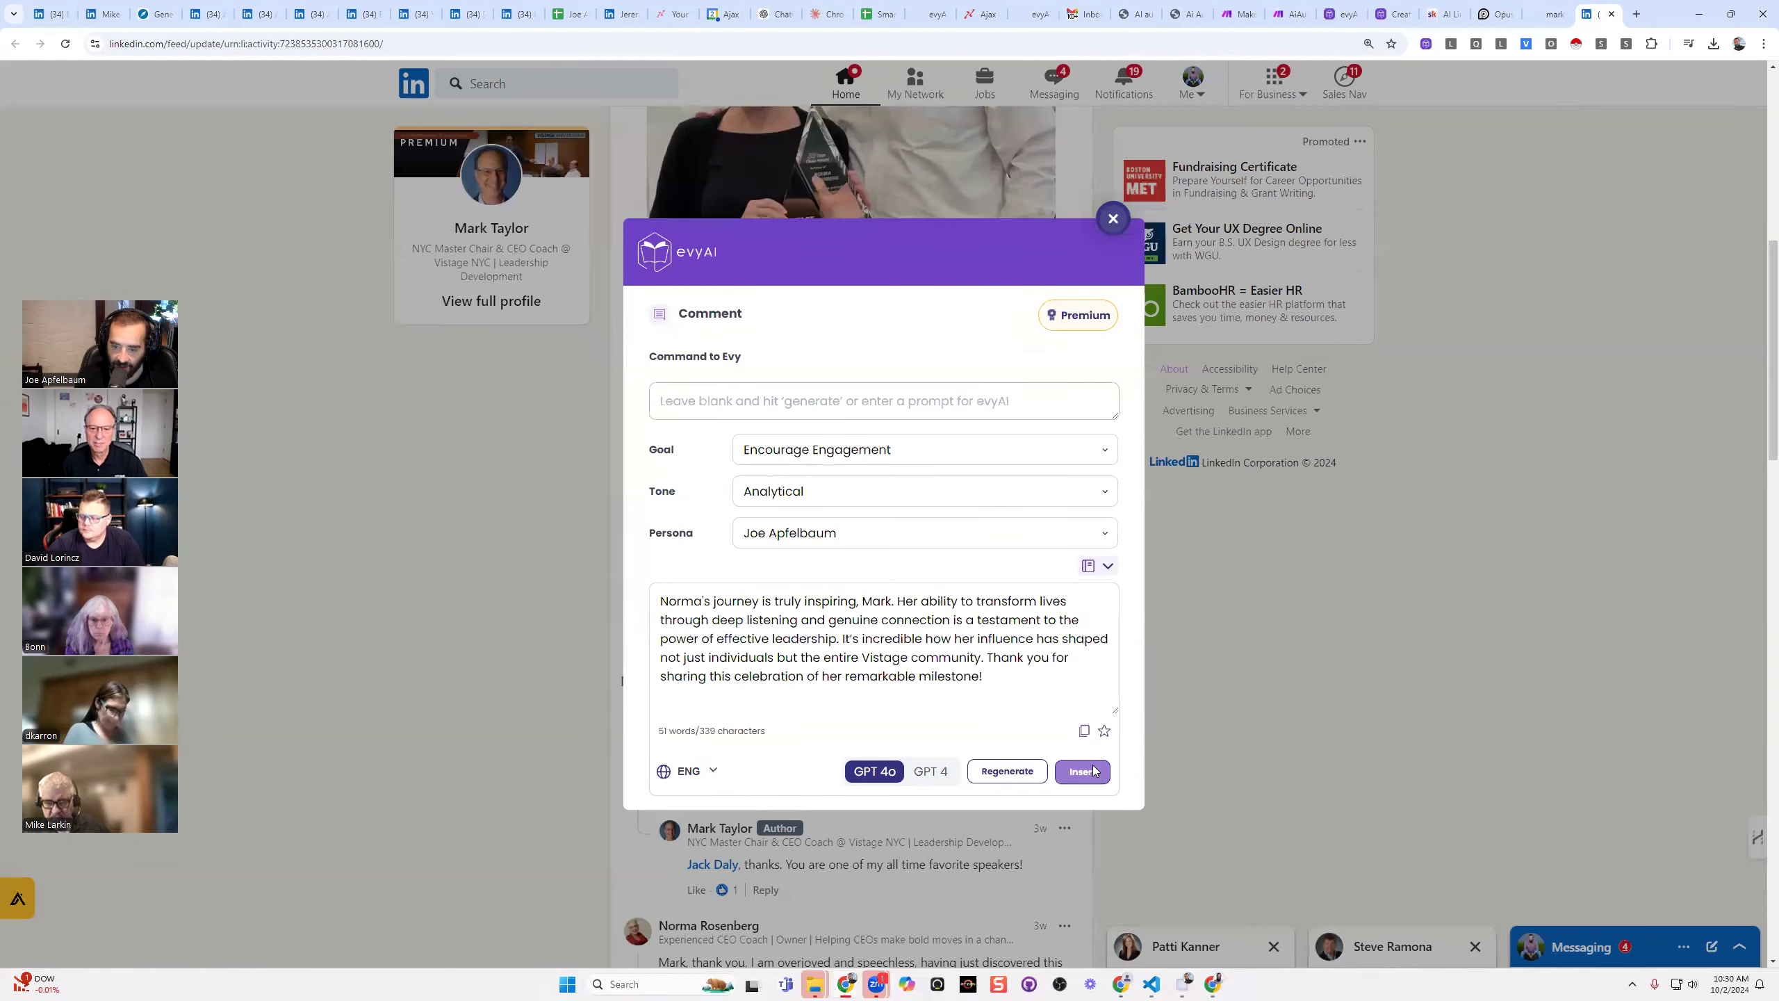
click(1083, 771)
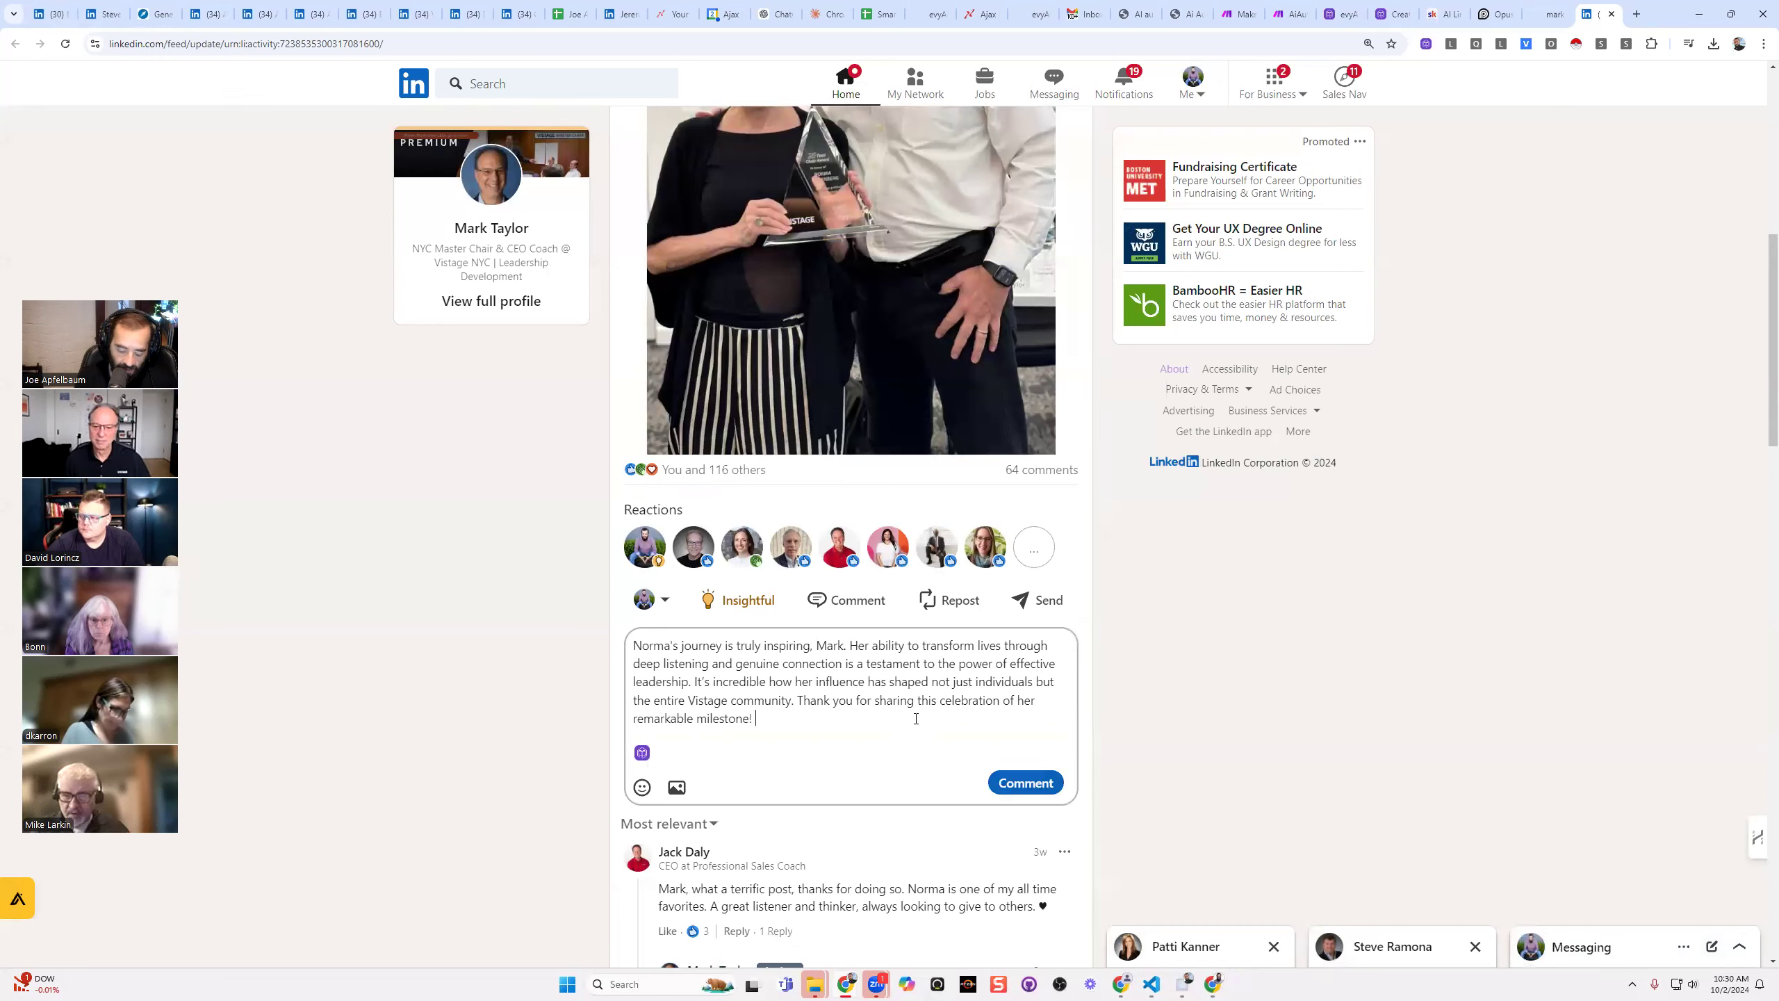
Step: Append a line saying you've been honored to know the honoree for over a decade, fixing the typo
text(Honored to know norma fo r)
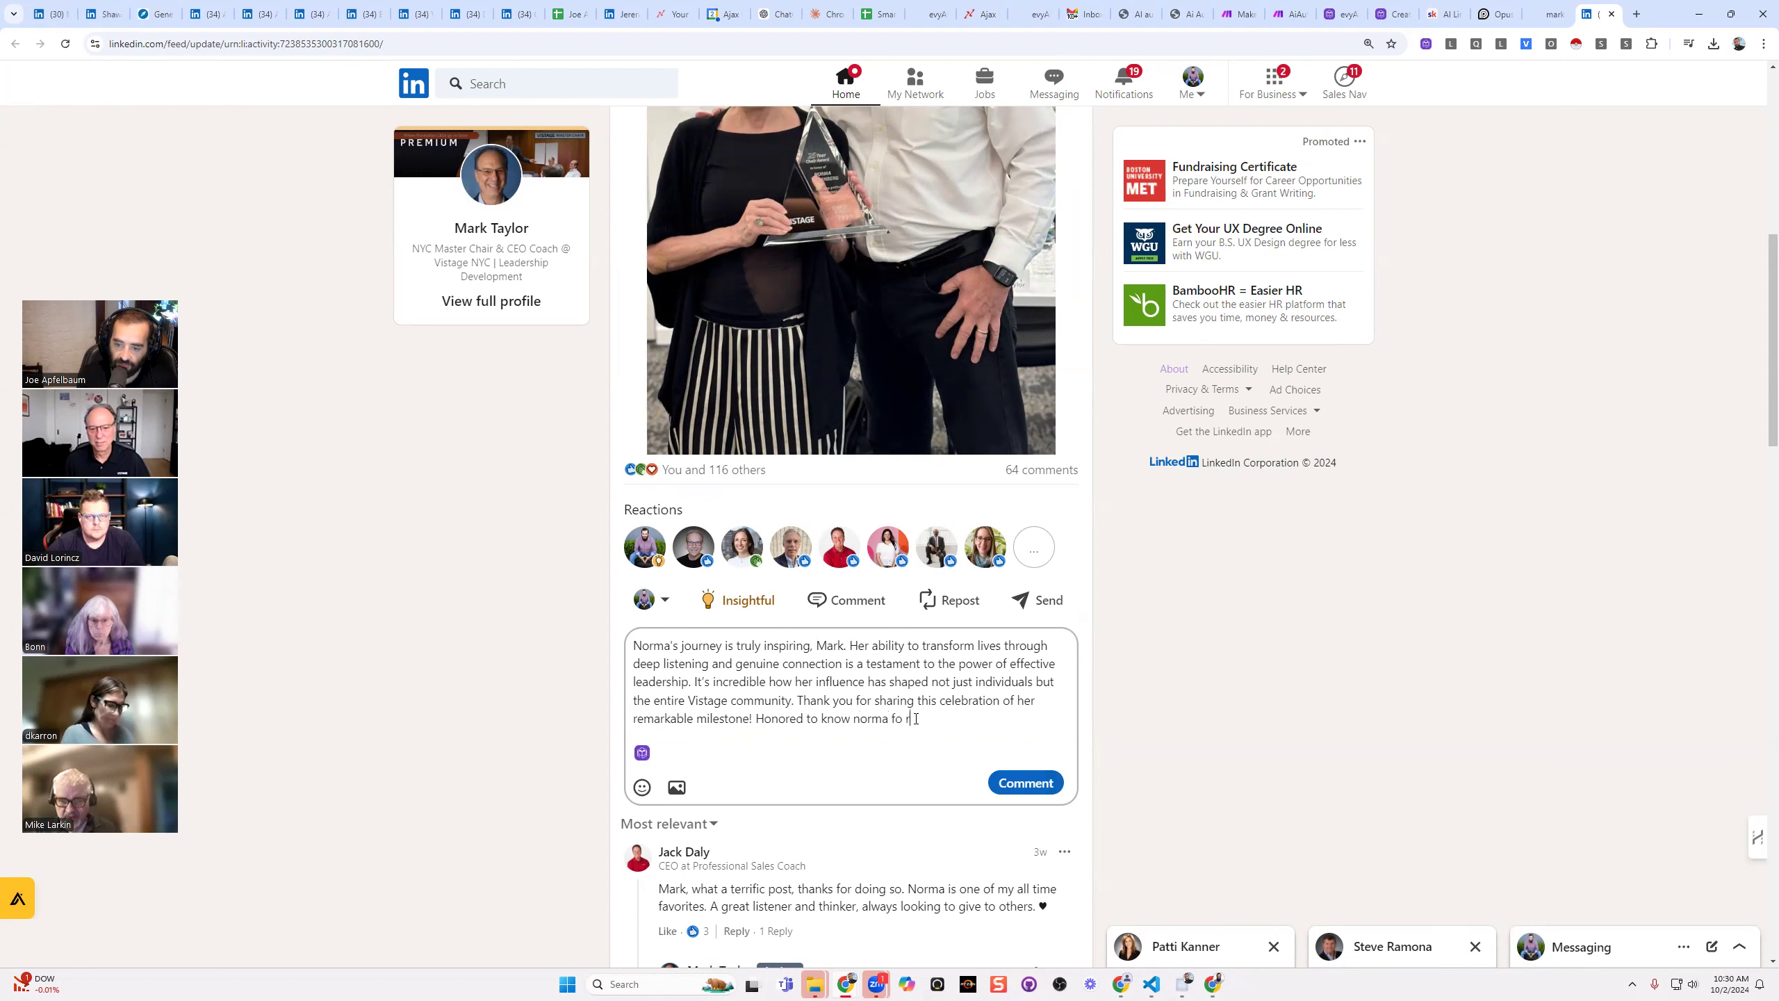
text(over a decas)
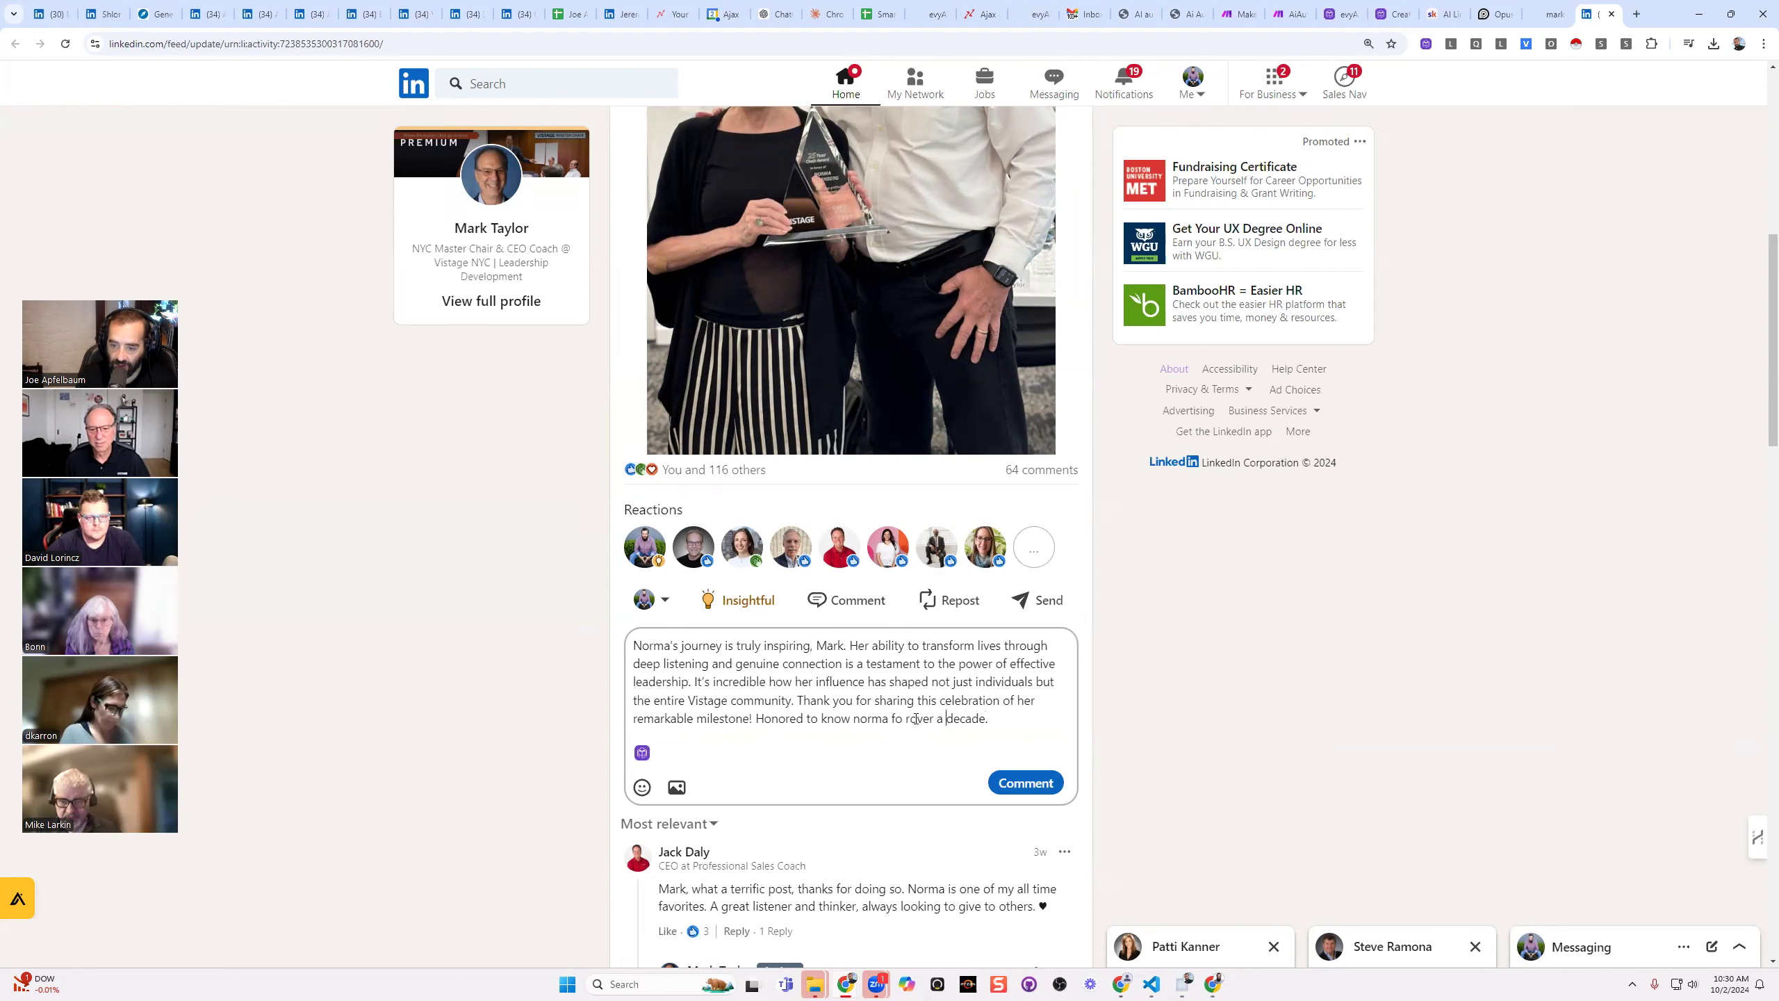
key(BackSpace)
key(Right)
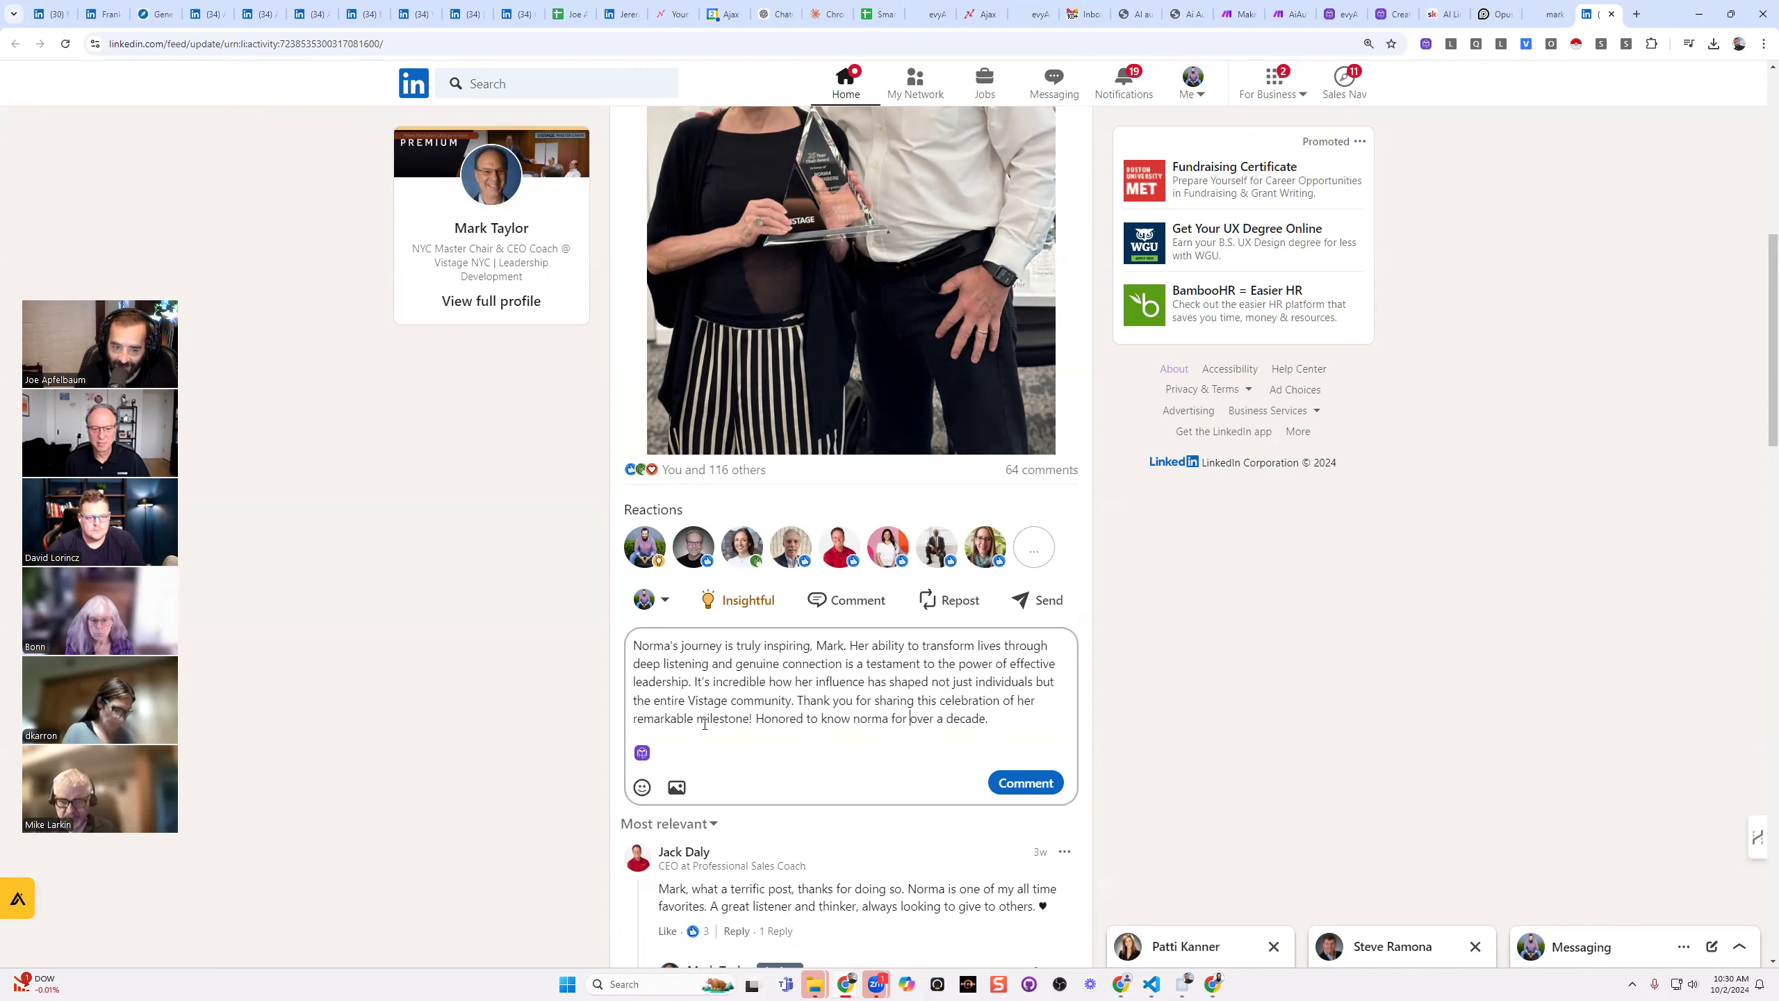
Step: Publish the comment under the milestone post and scroll to review it
click(997, 783)
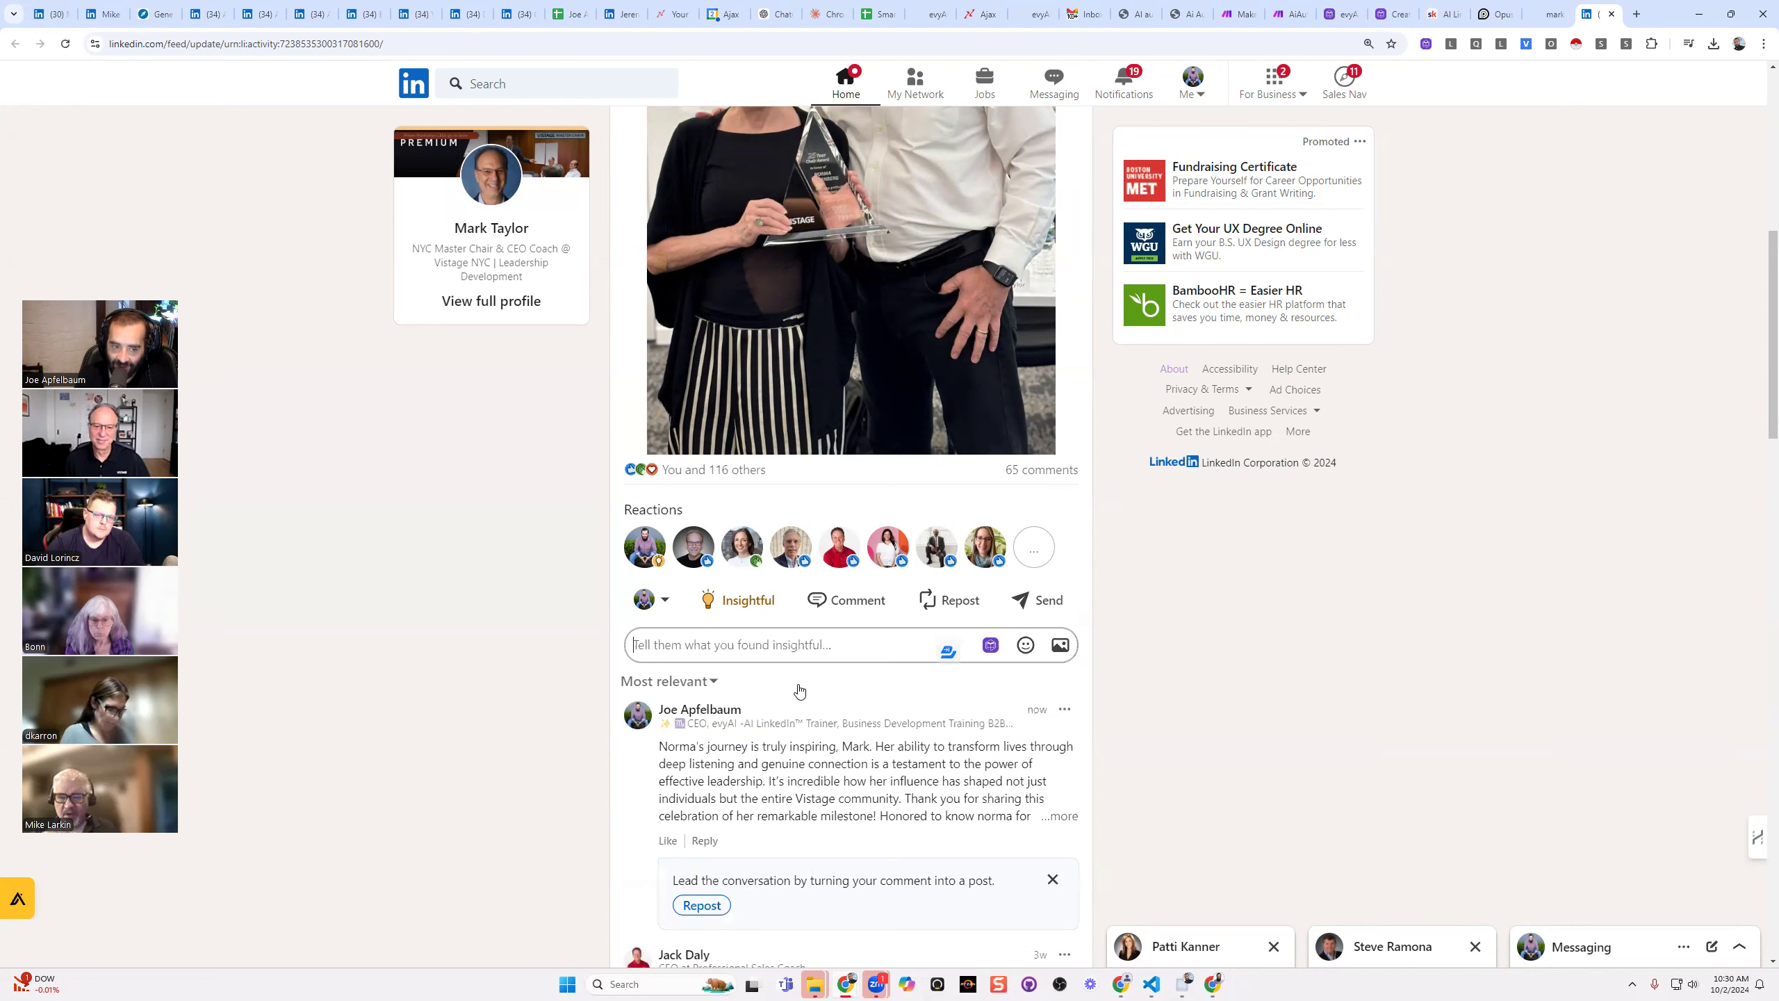
scroll(800, 690, down, 2)
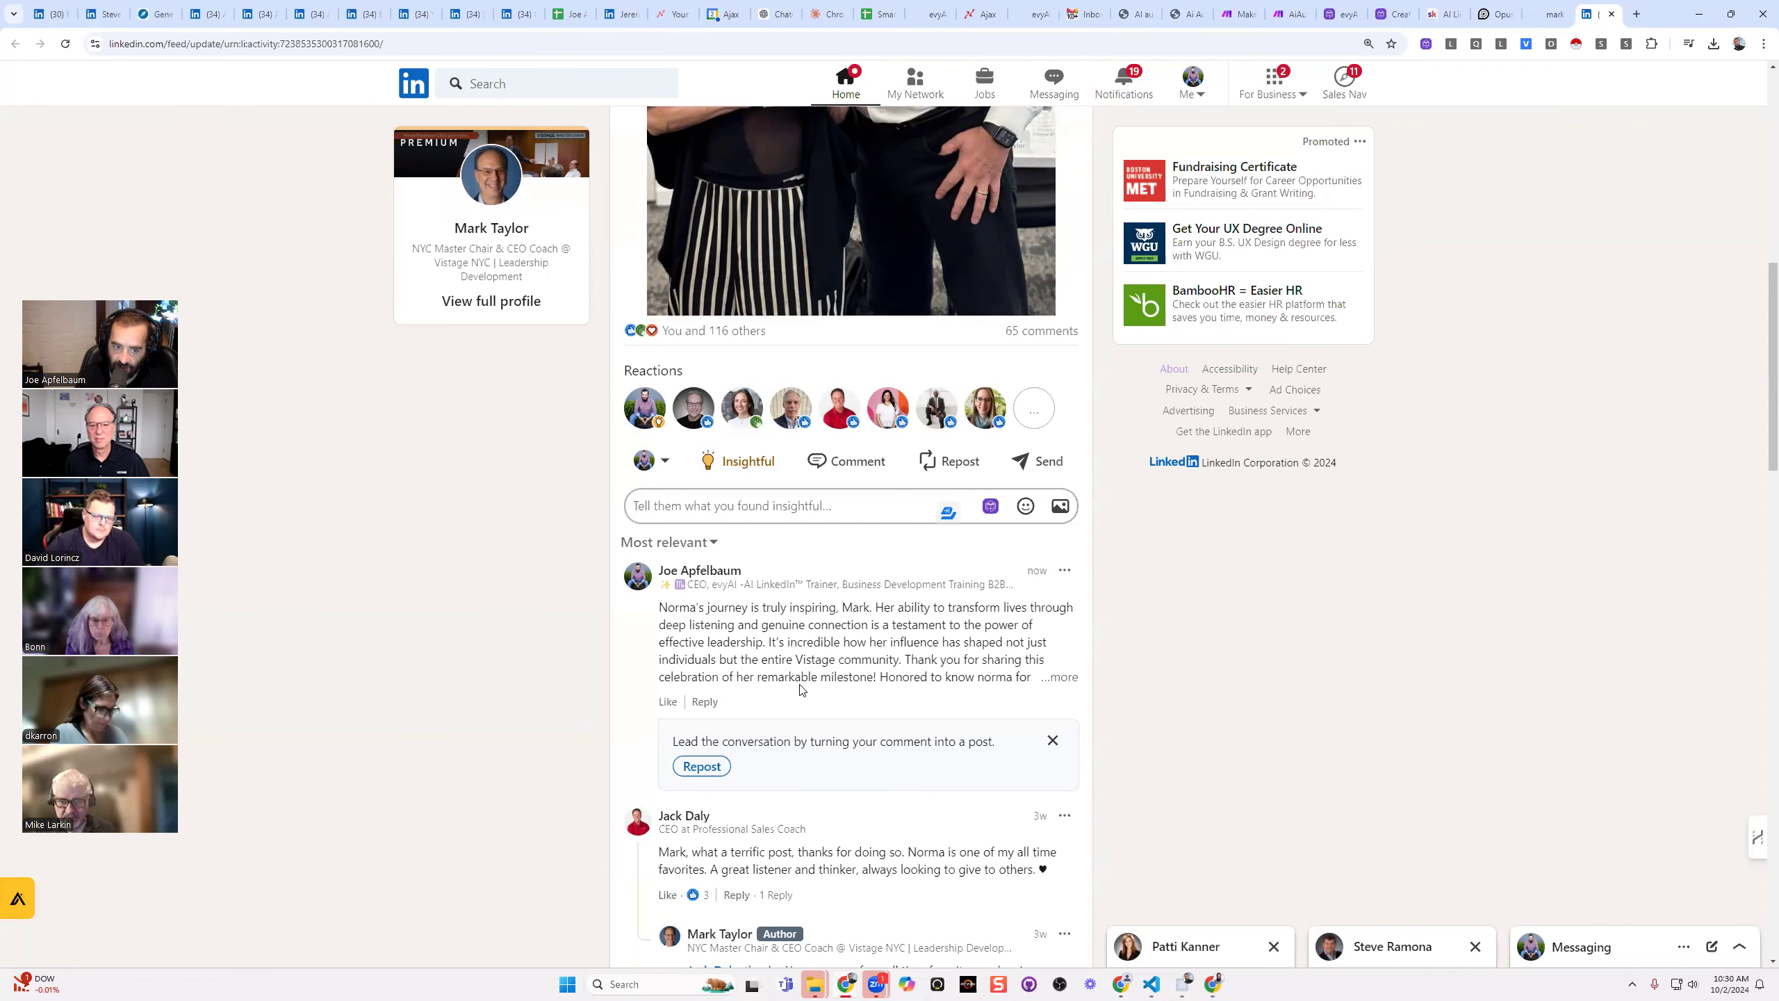
scroll(799, 690, down, 4)
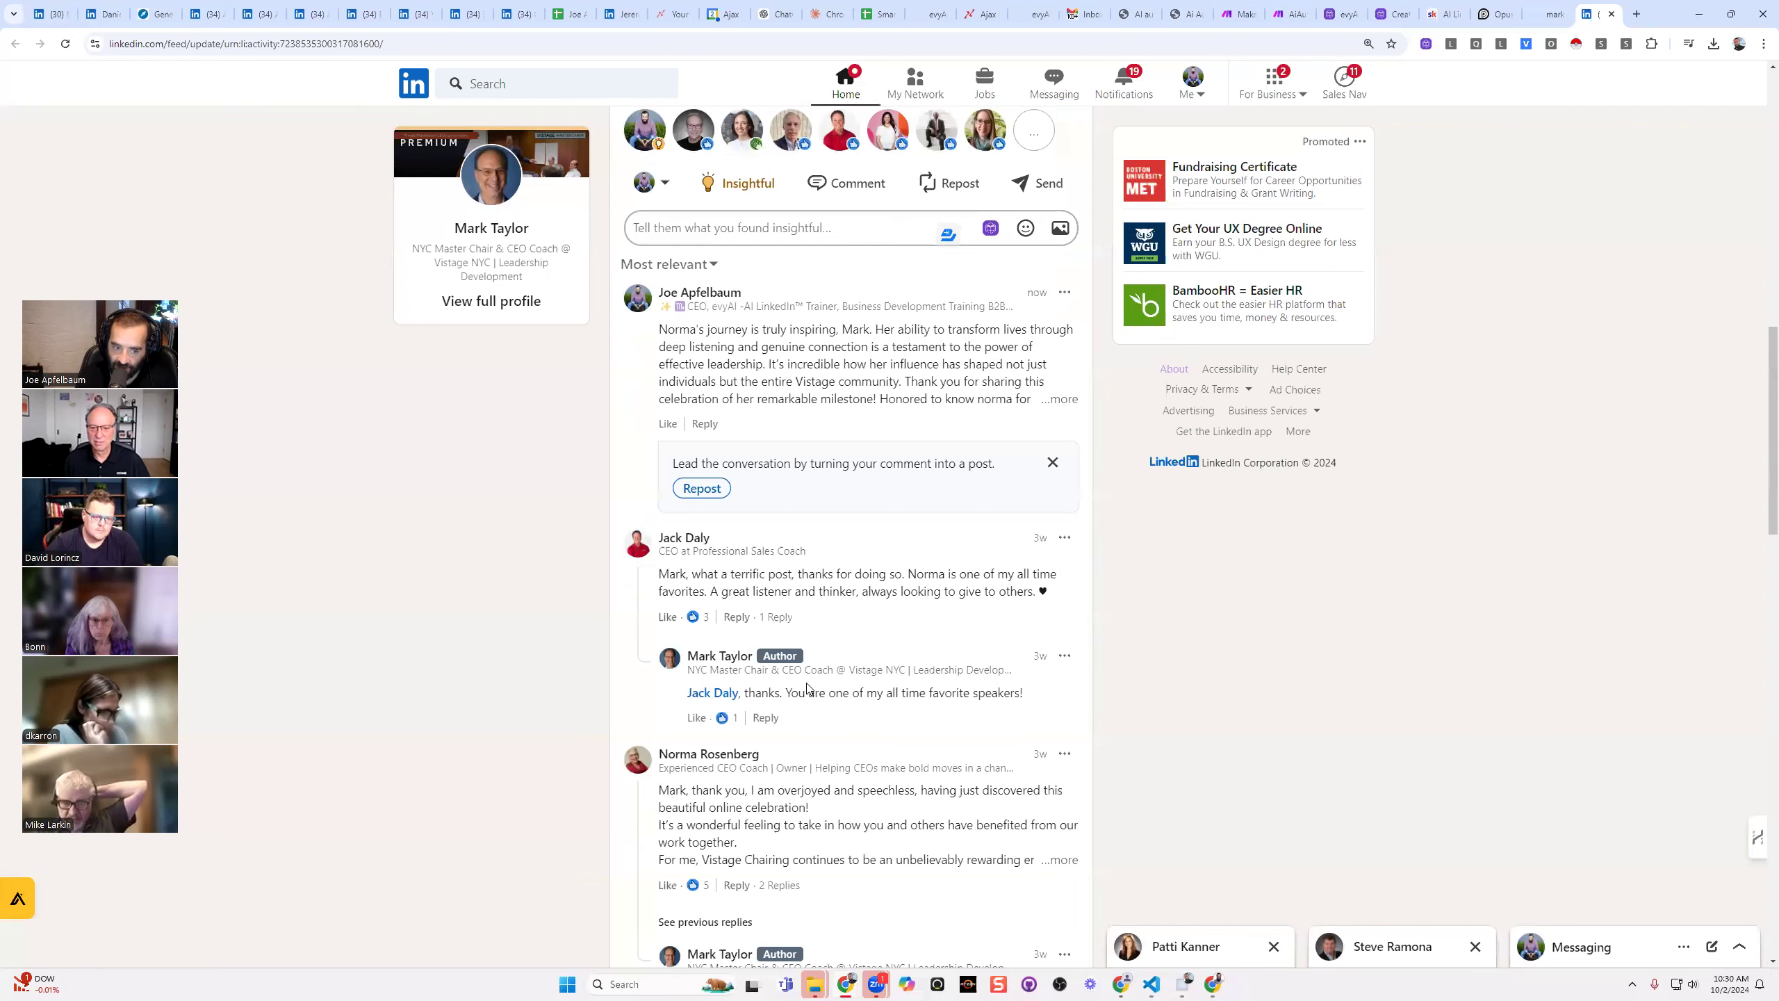
scroll(809, 690, up, 6)
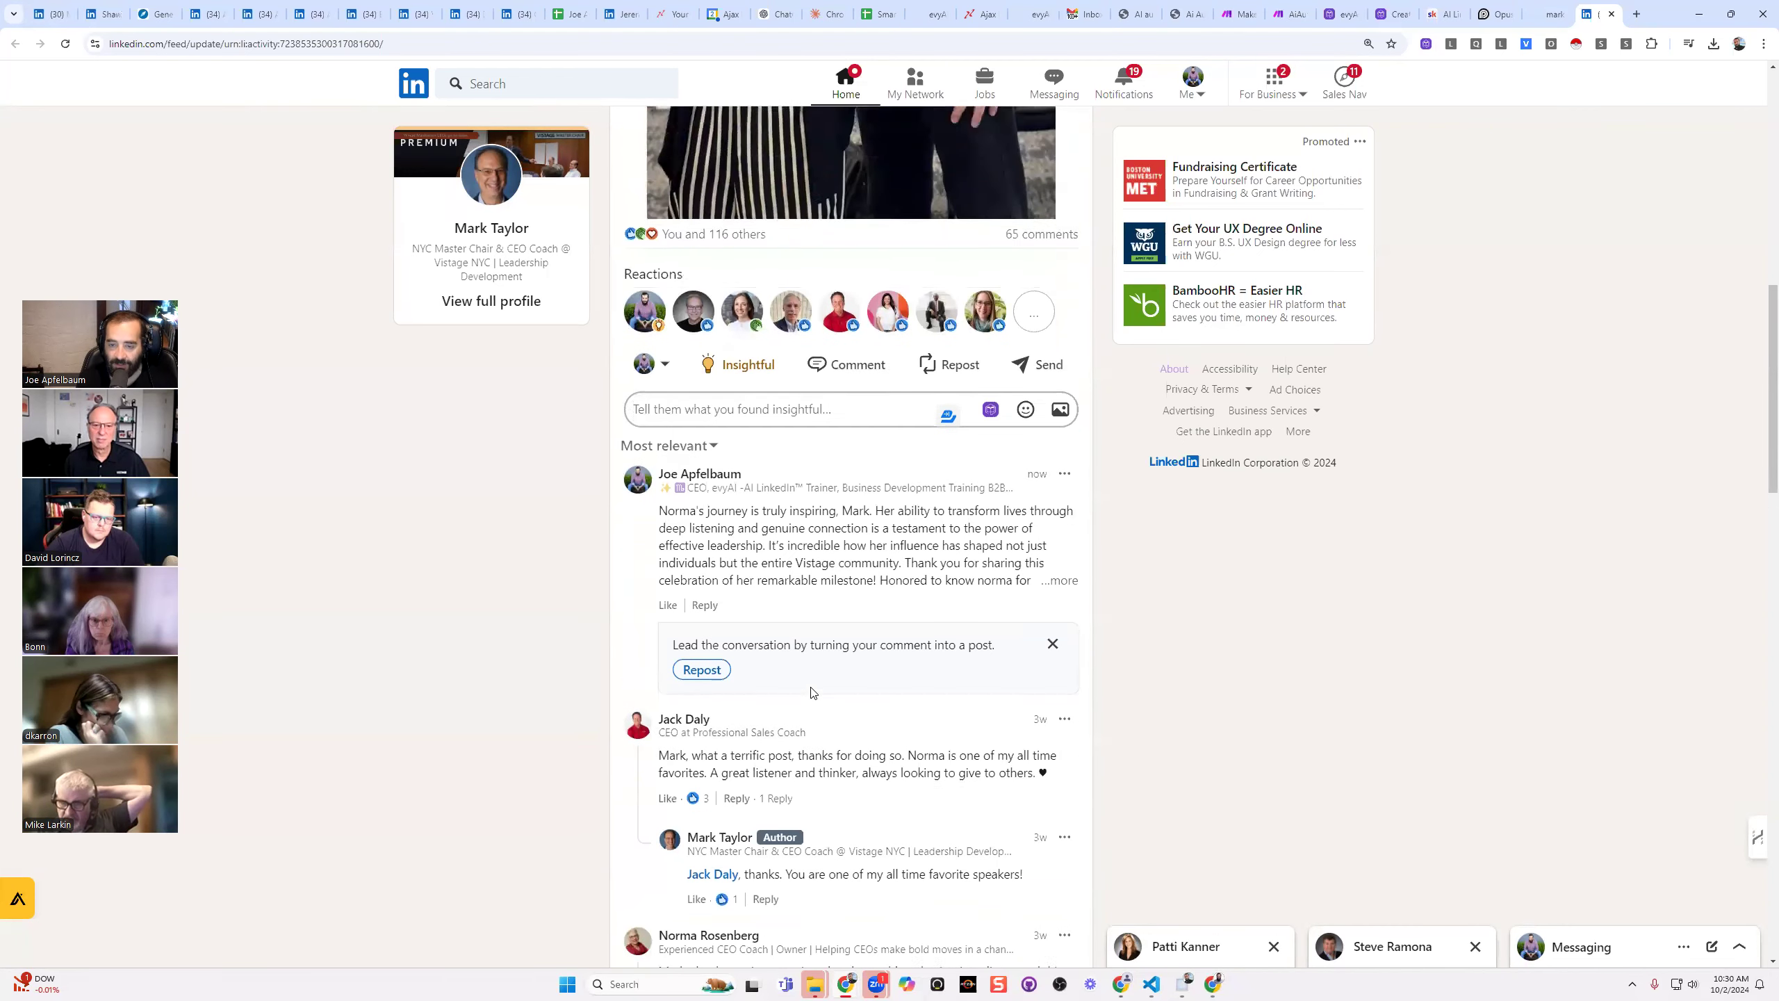
scroll(810, 692, up, 10)
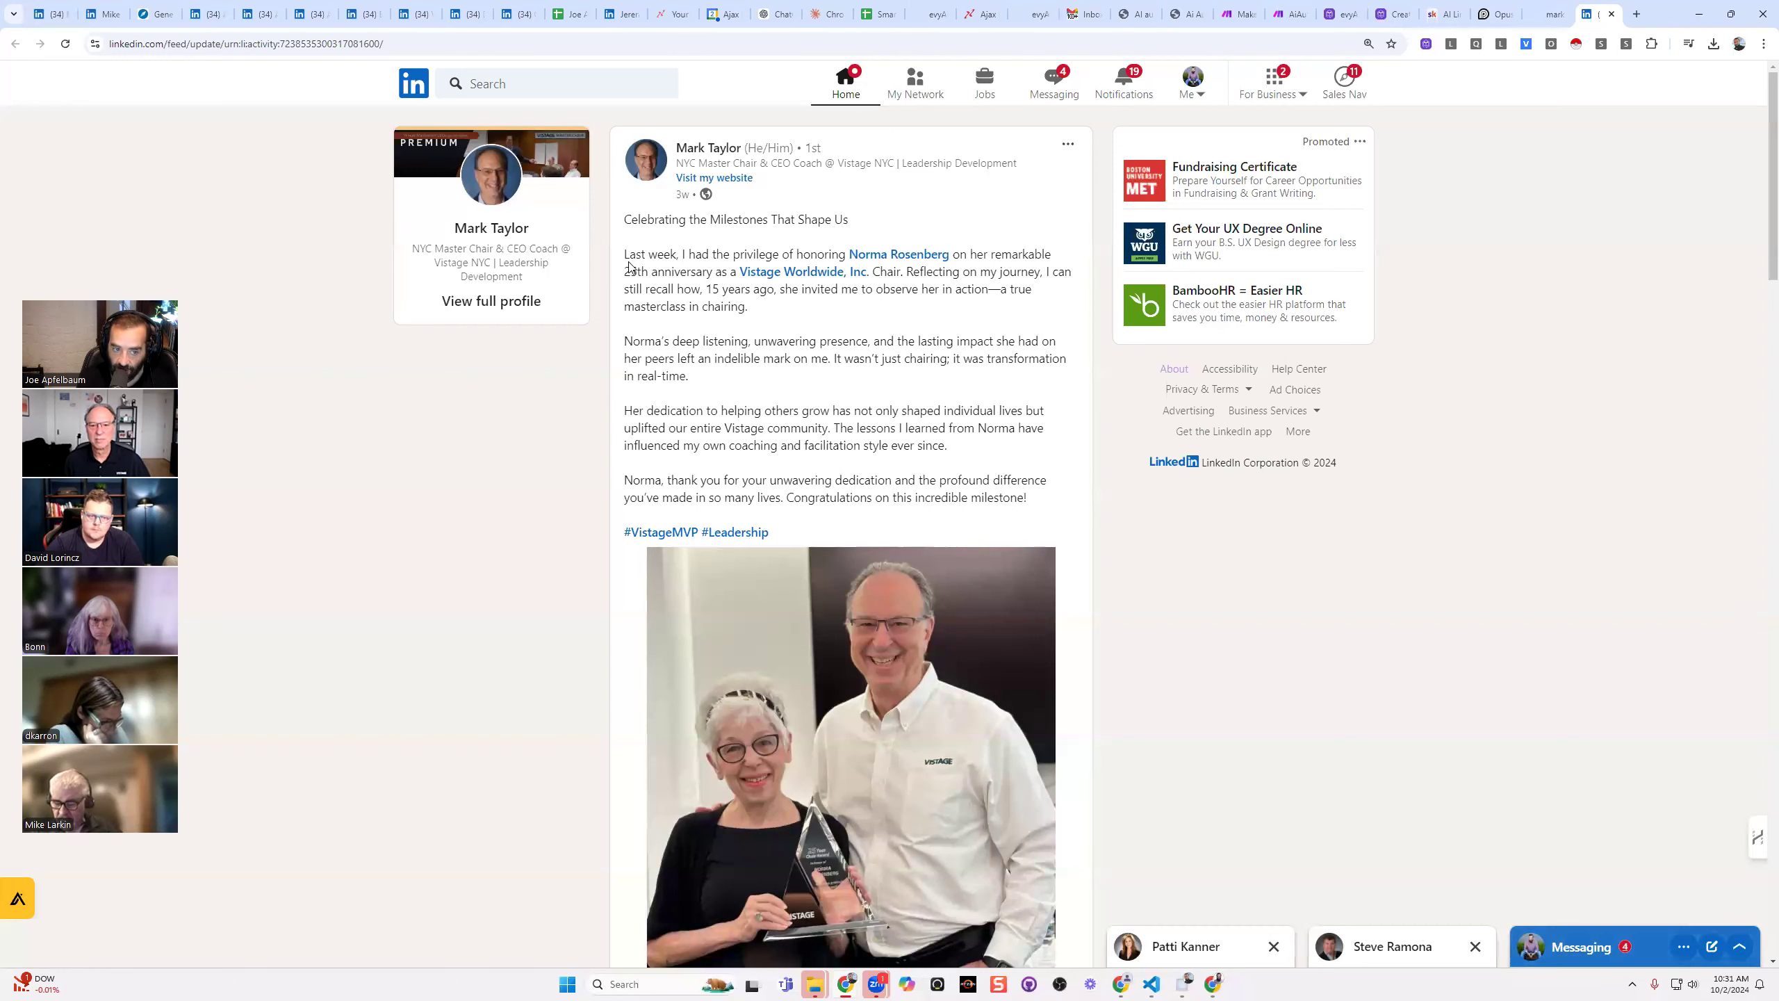
Step: Download the Marketing Inspector posts table as a CSV
click(1544, 14)
scroll(986, 496, down, 20)
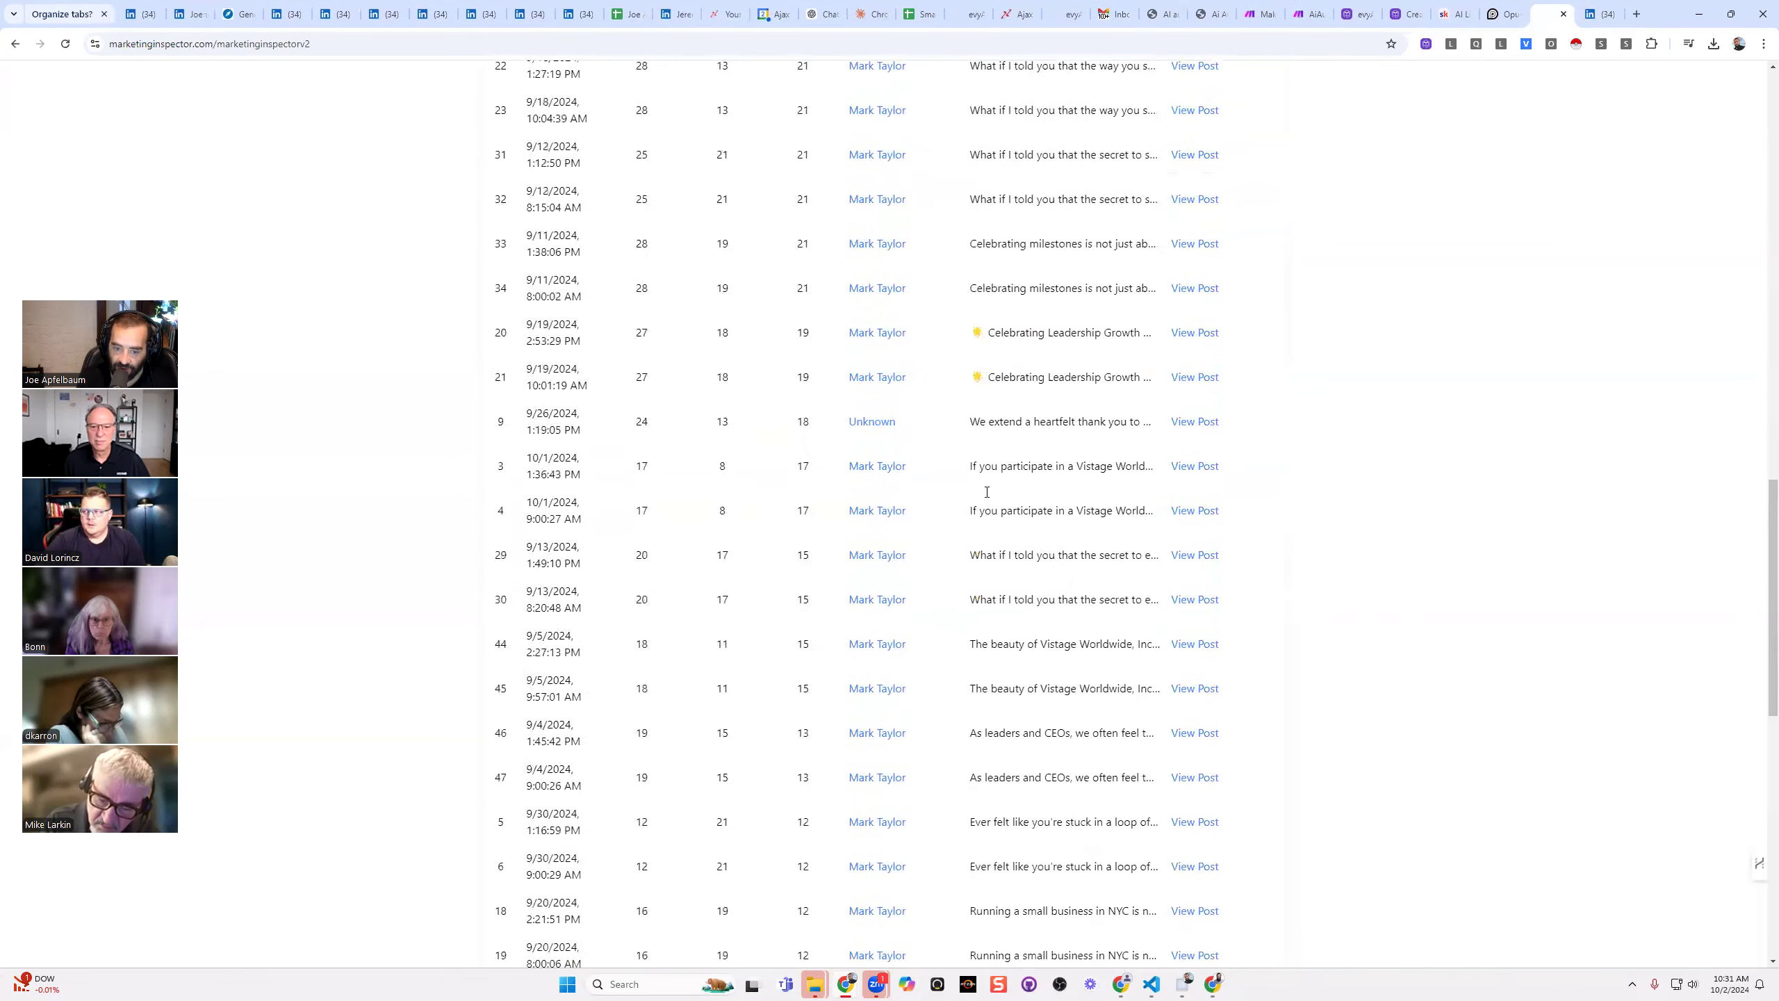
scroll(986, 496, down, 6)
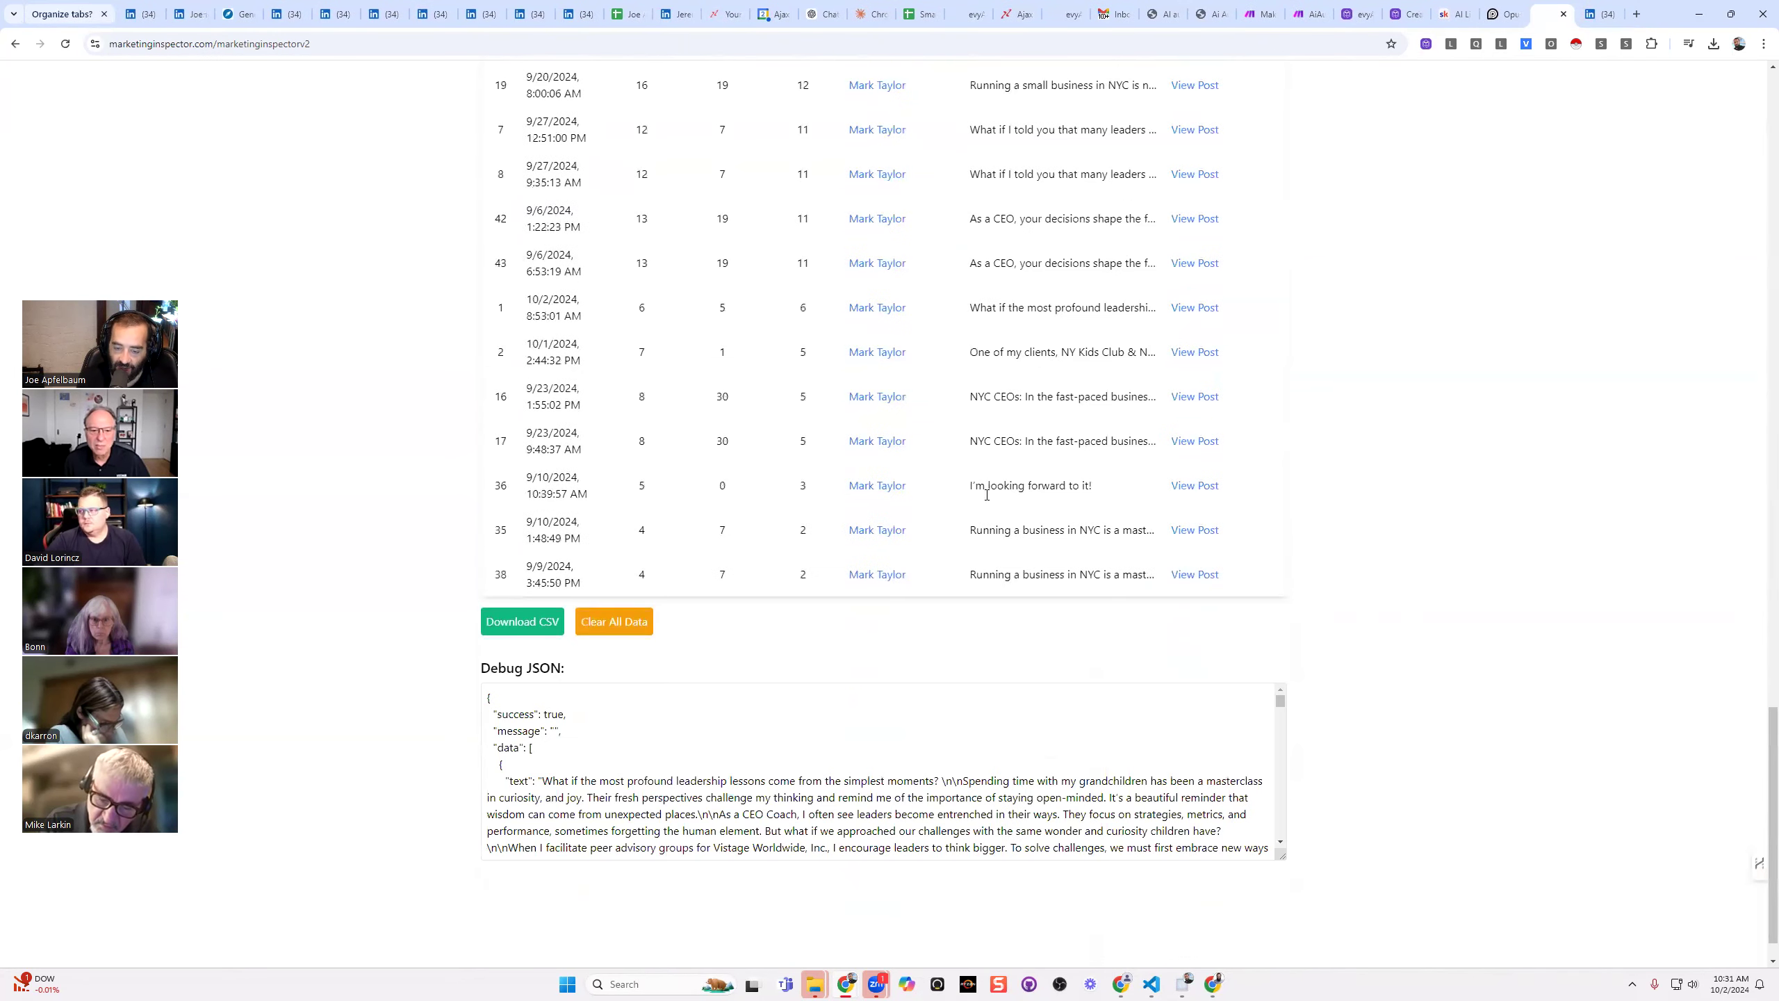
click(518, 620)
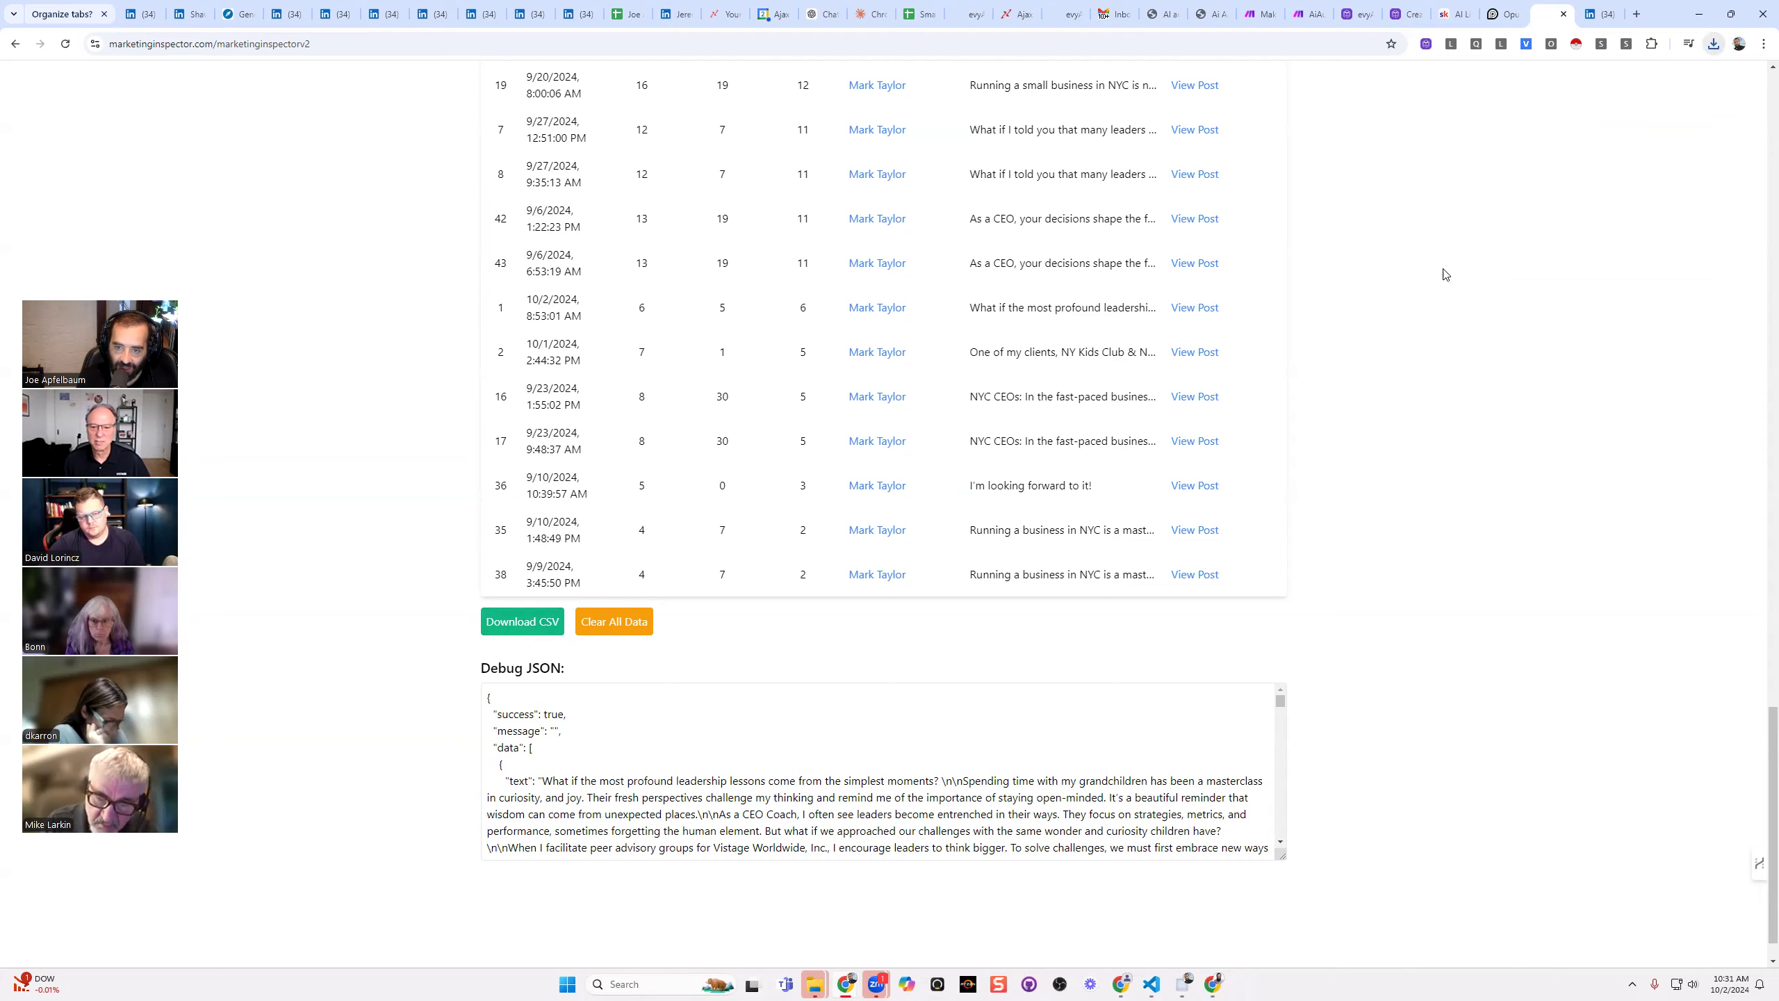
Step: Select all of the debug JSON data and open a new browser tab
scroll(1449, 273, up, 10)
scroll(1464, 275, up, 10)
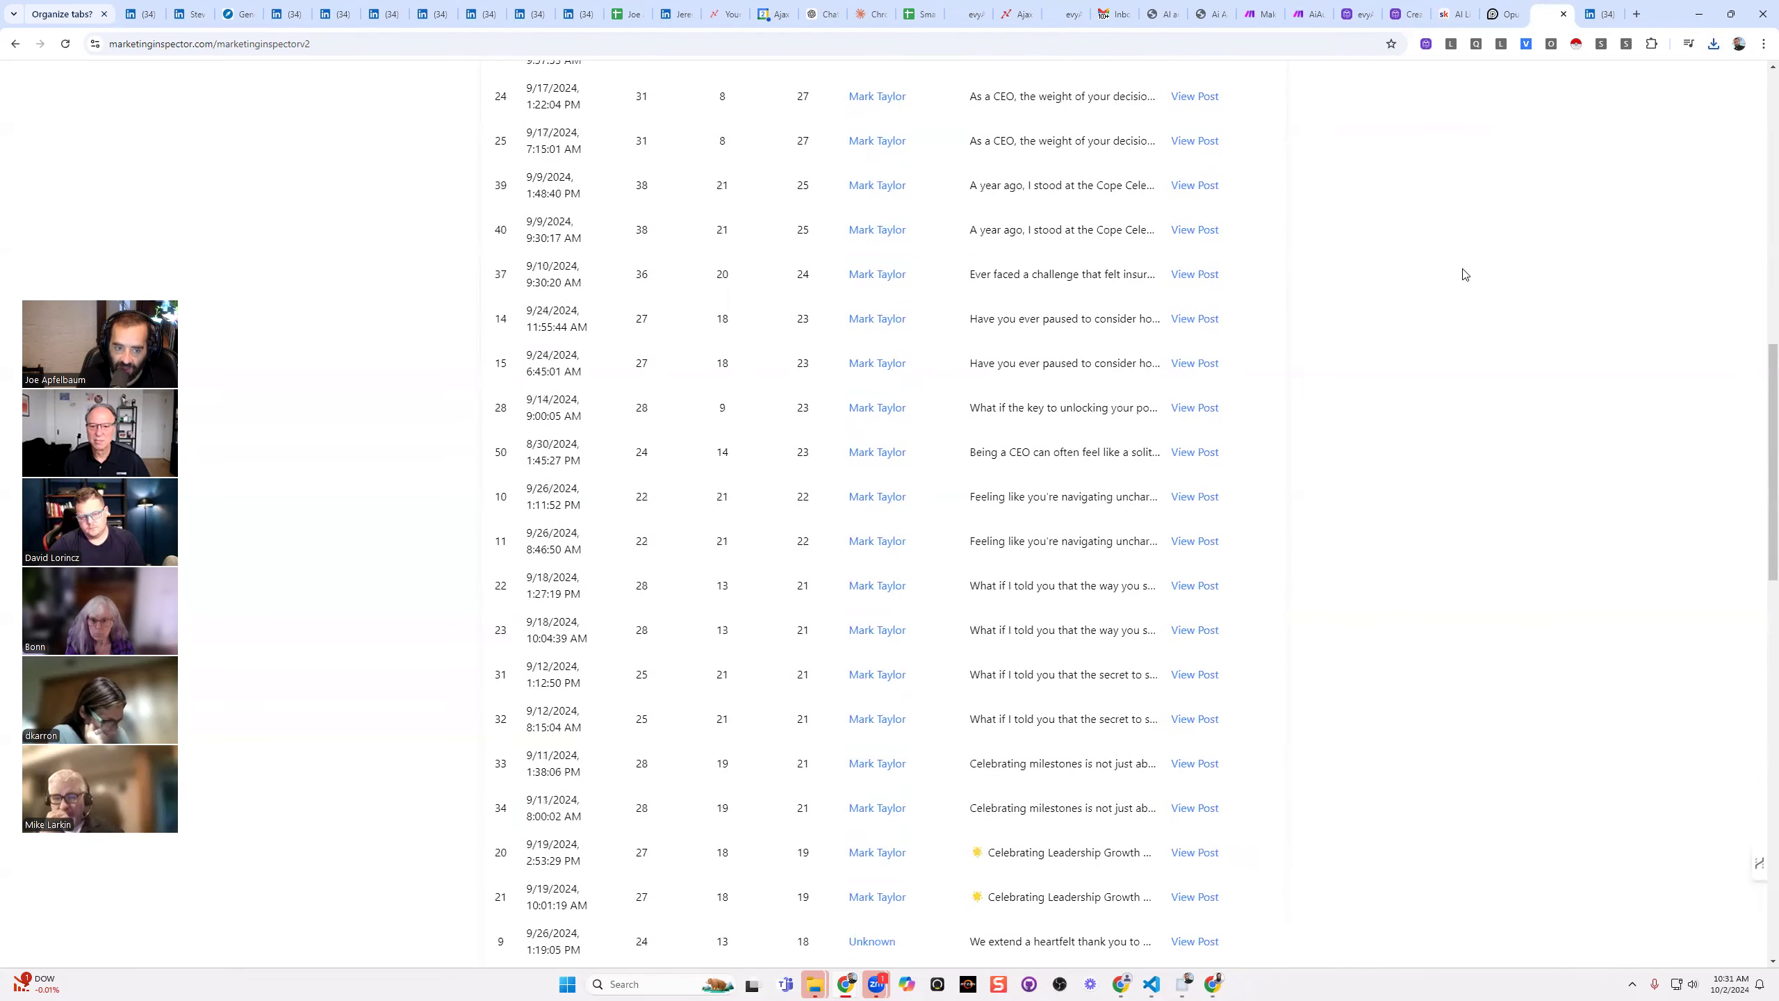
scroll(1464, 275, up, 3)
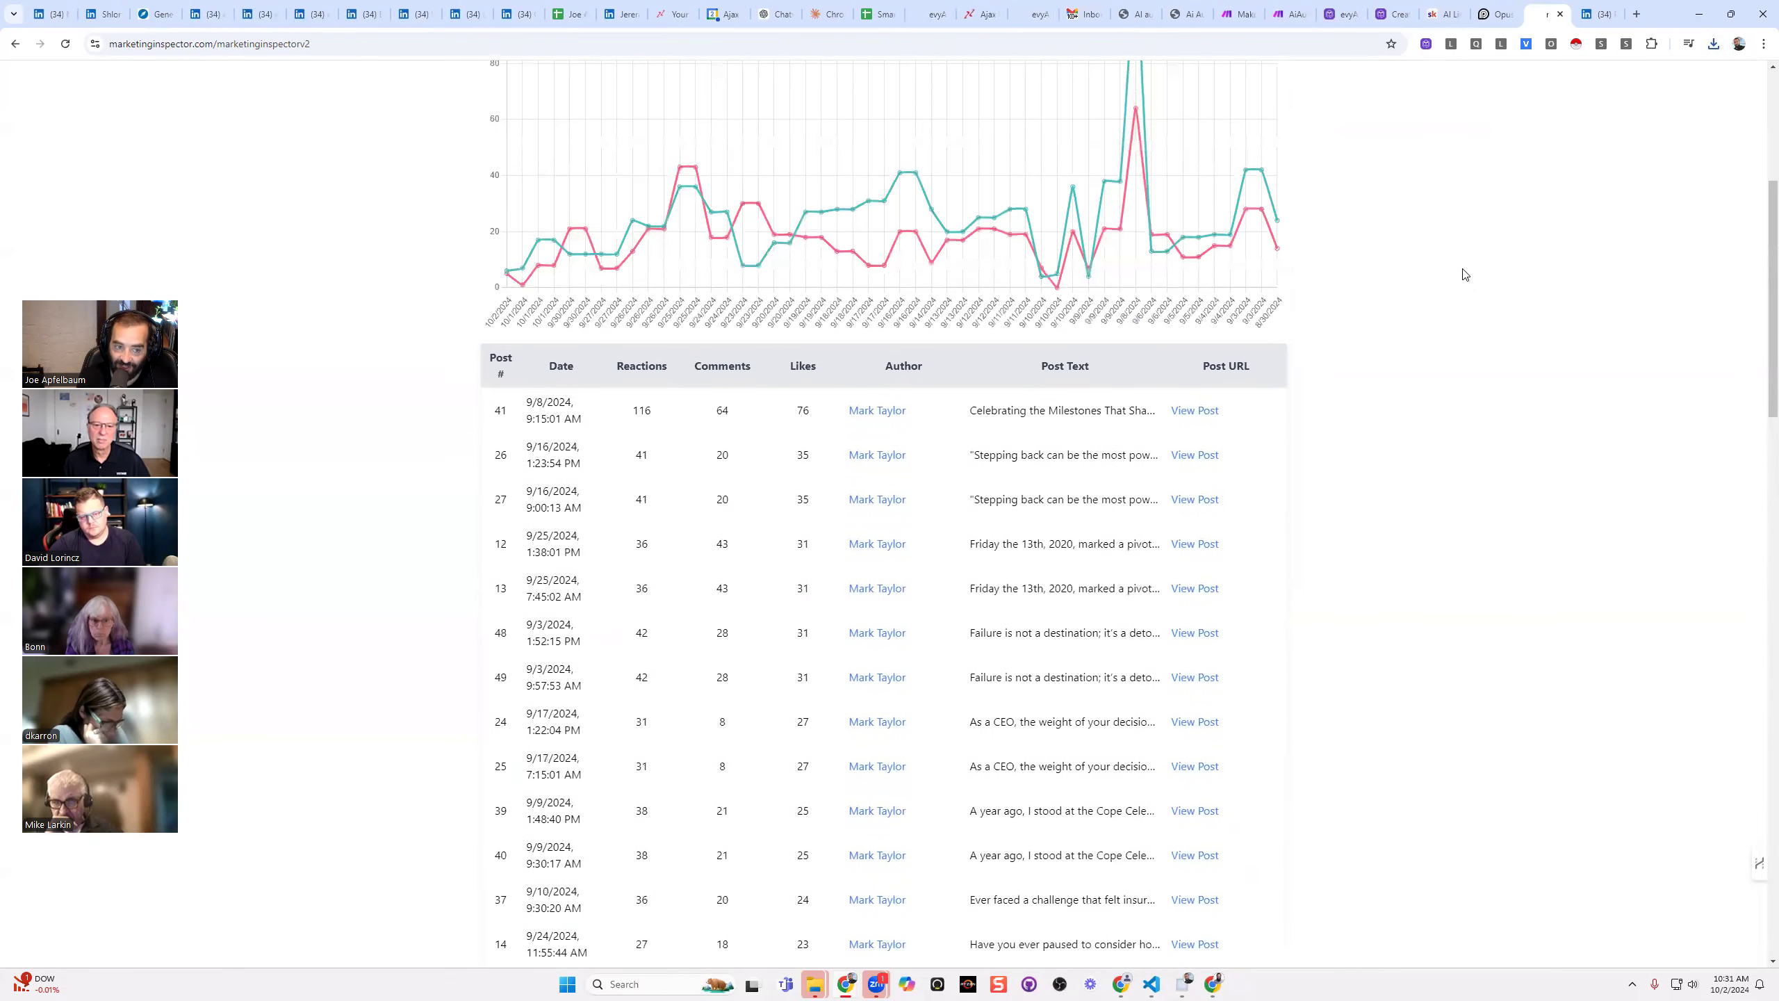
scroll(1464, 274, down, 15)
scroll(1464, 274, down, 5)
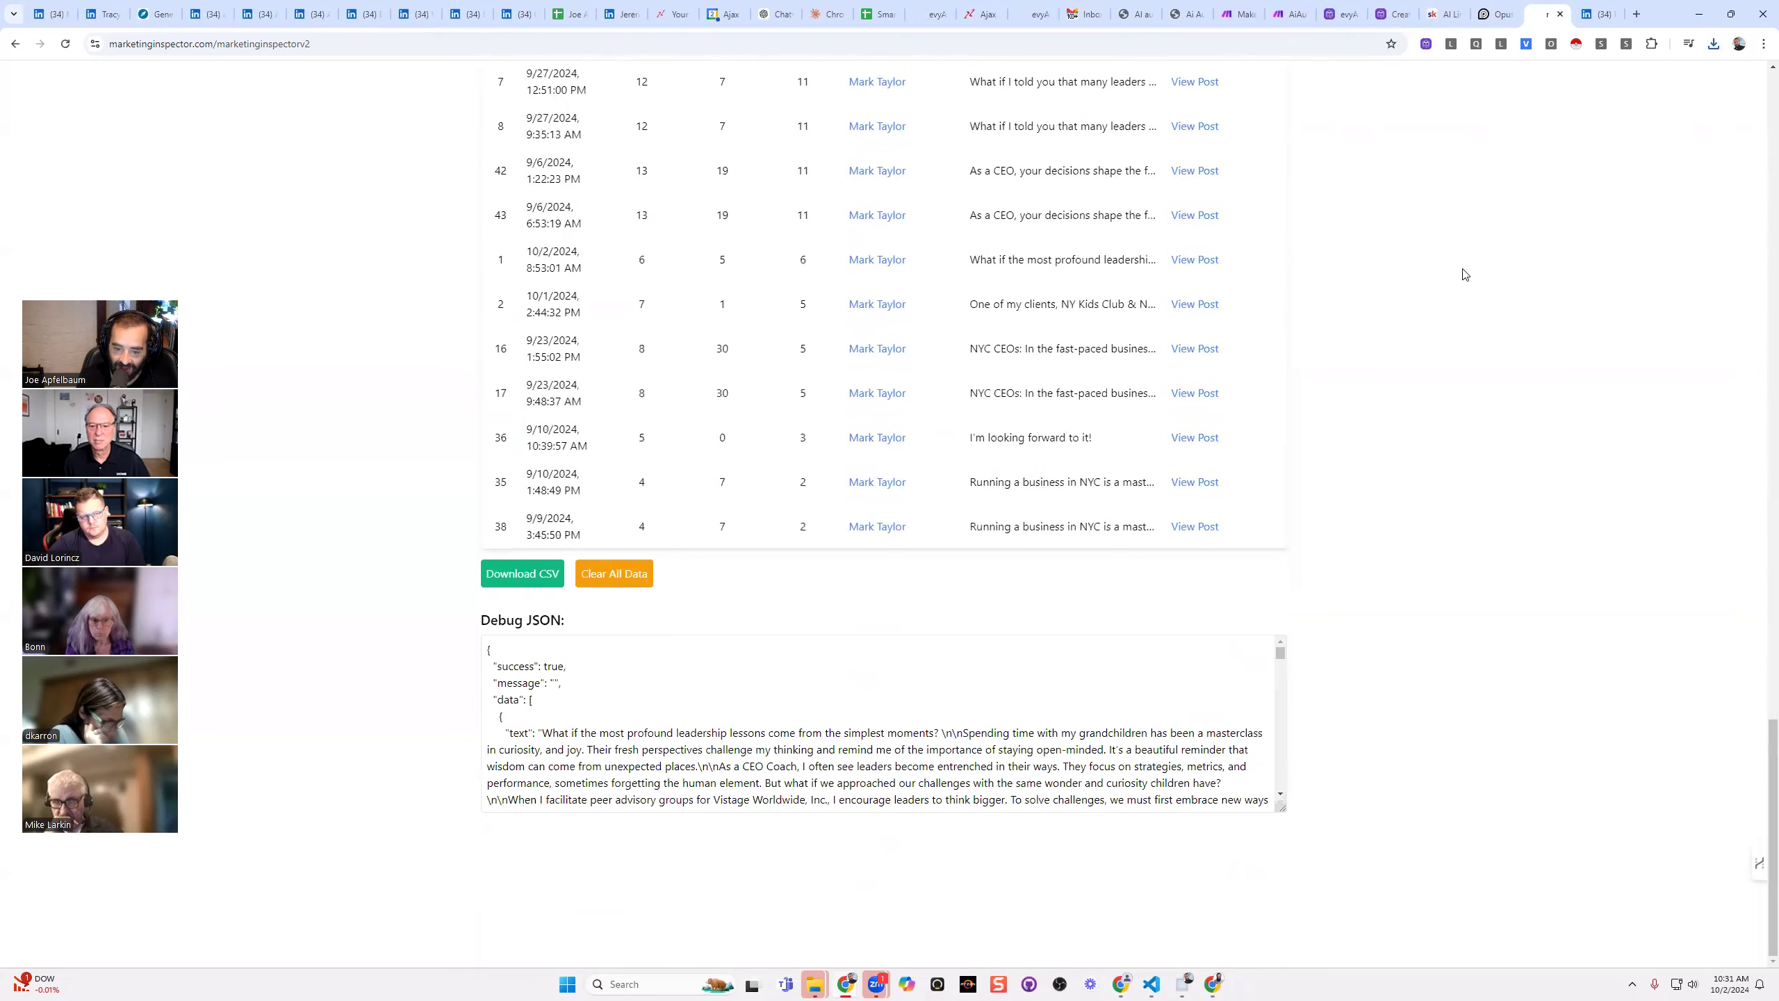
click(592, 673)
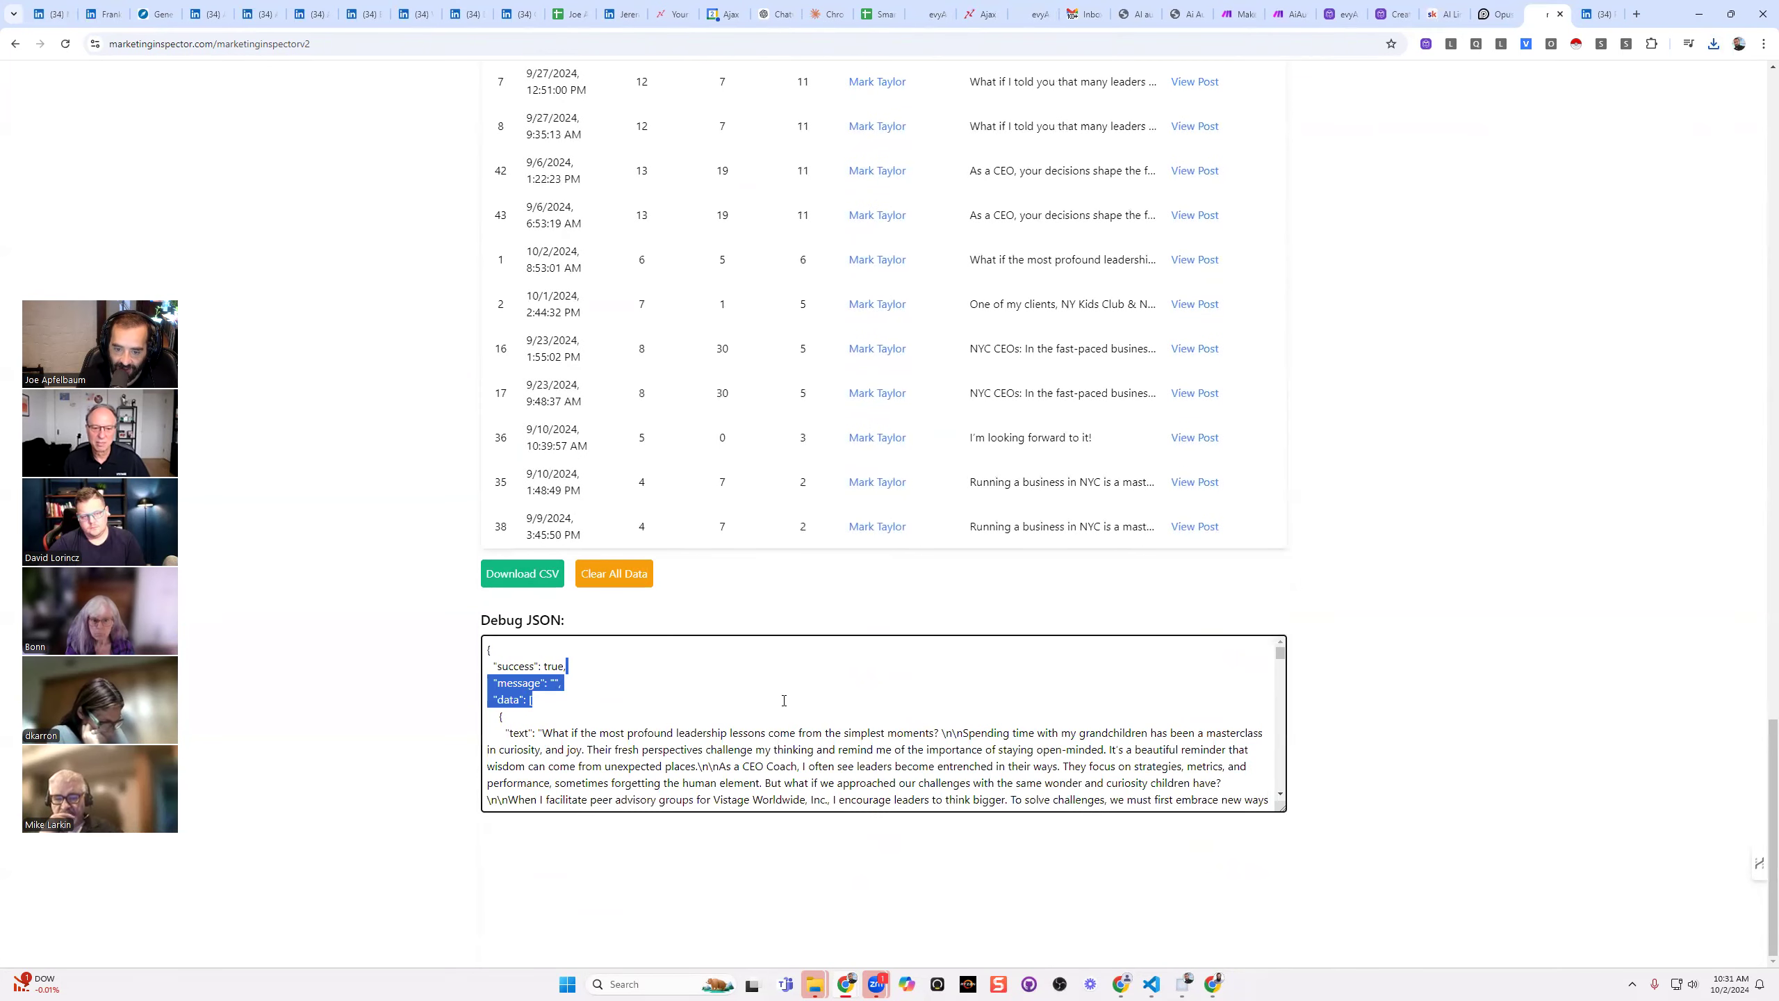
scroll(888, 709, down, 5)
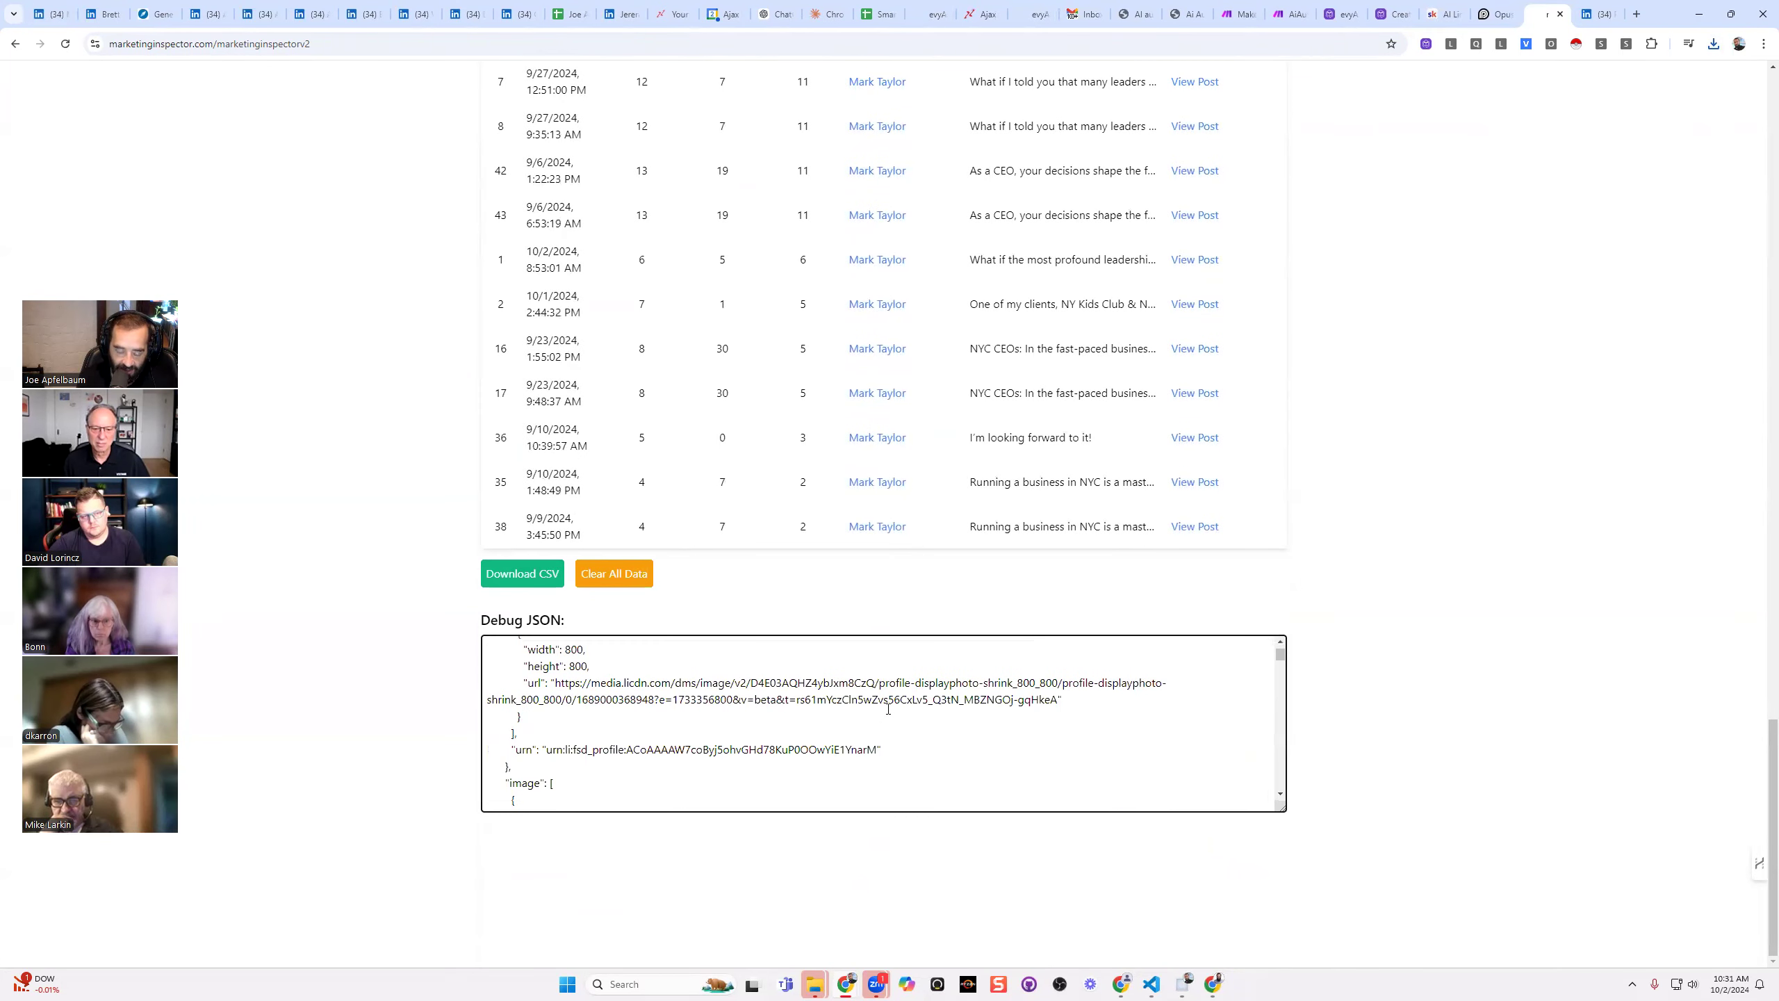
key(ctrl+a)
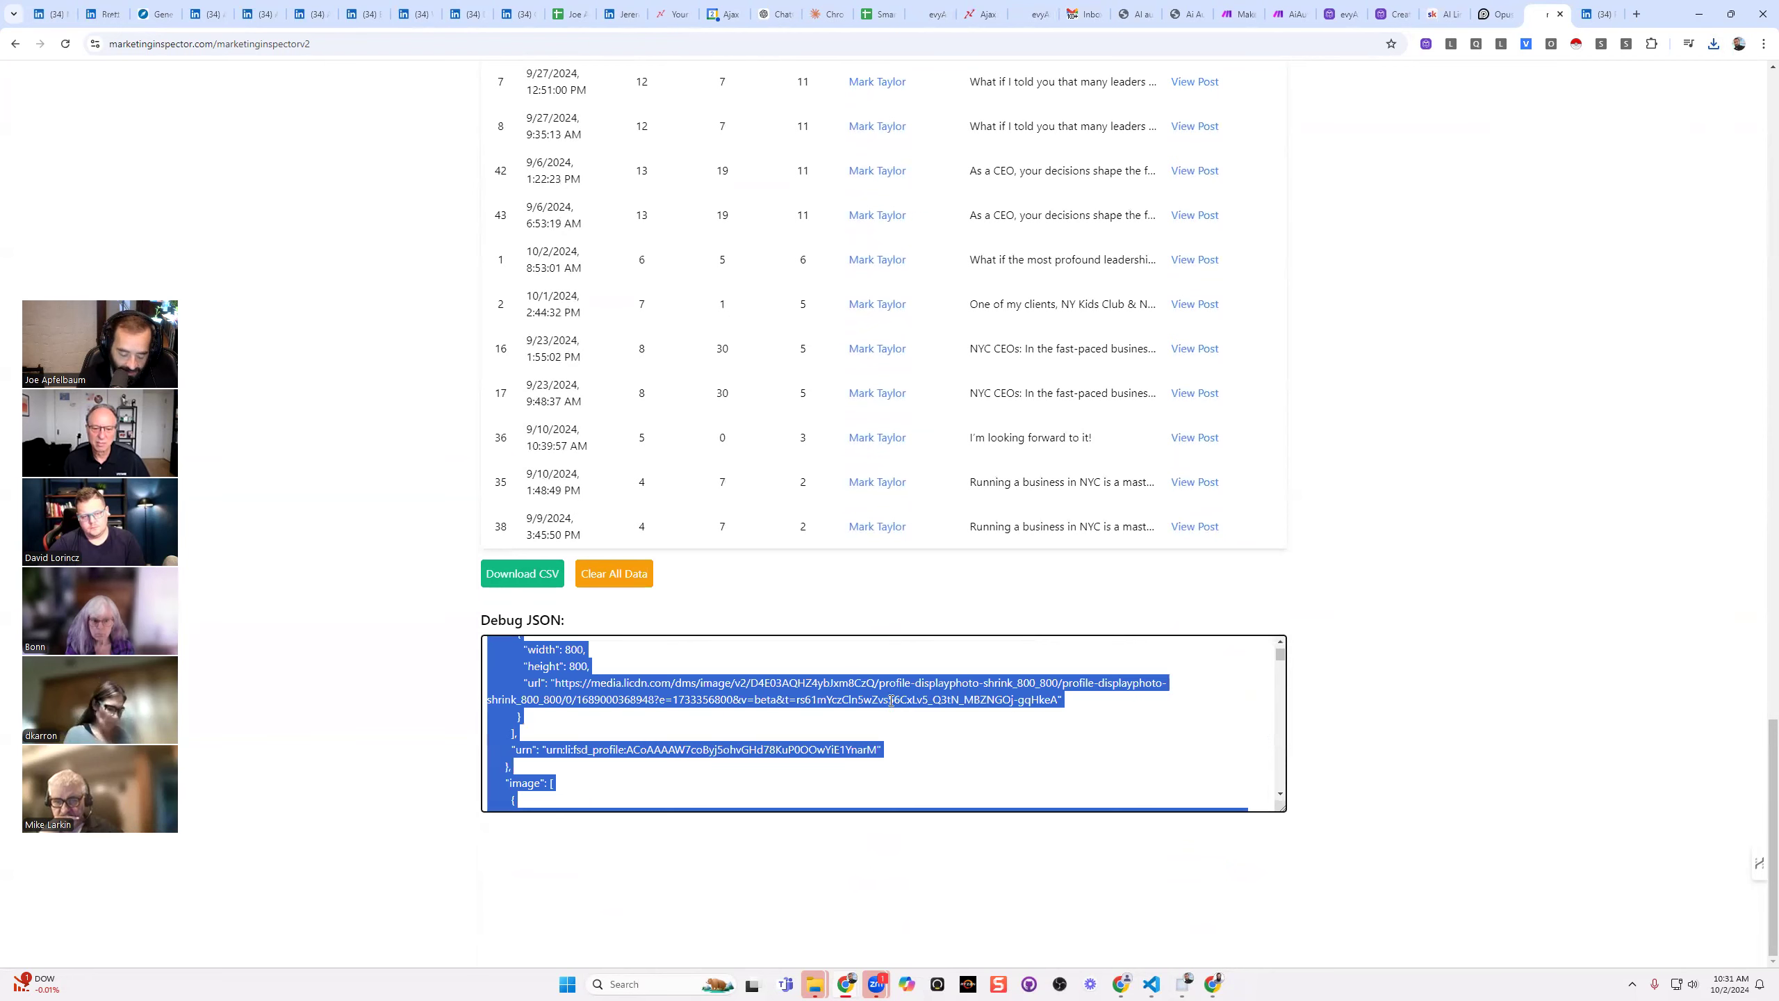
click(1637, 15)
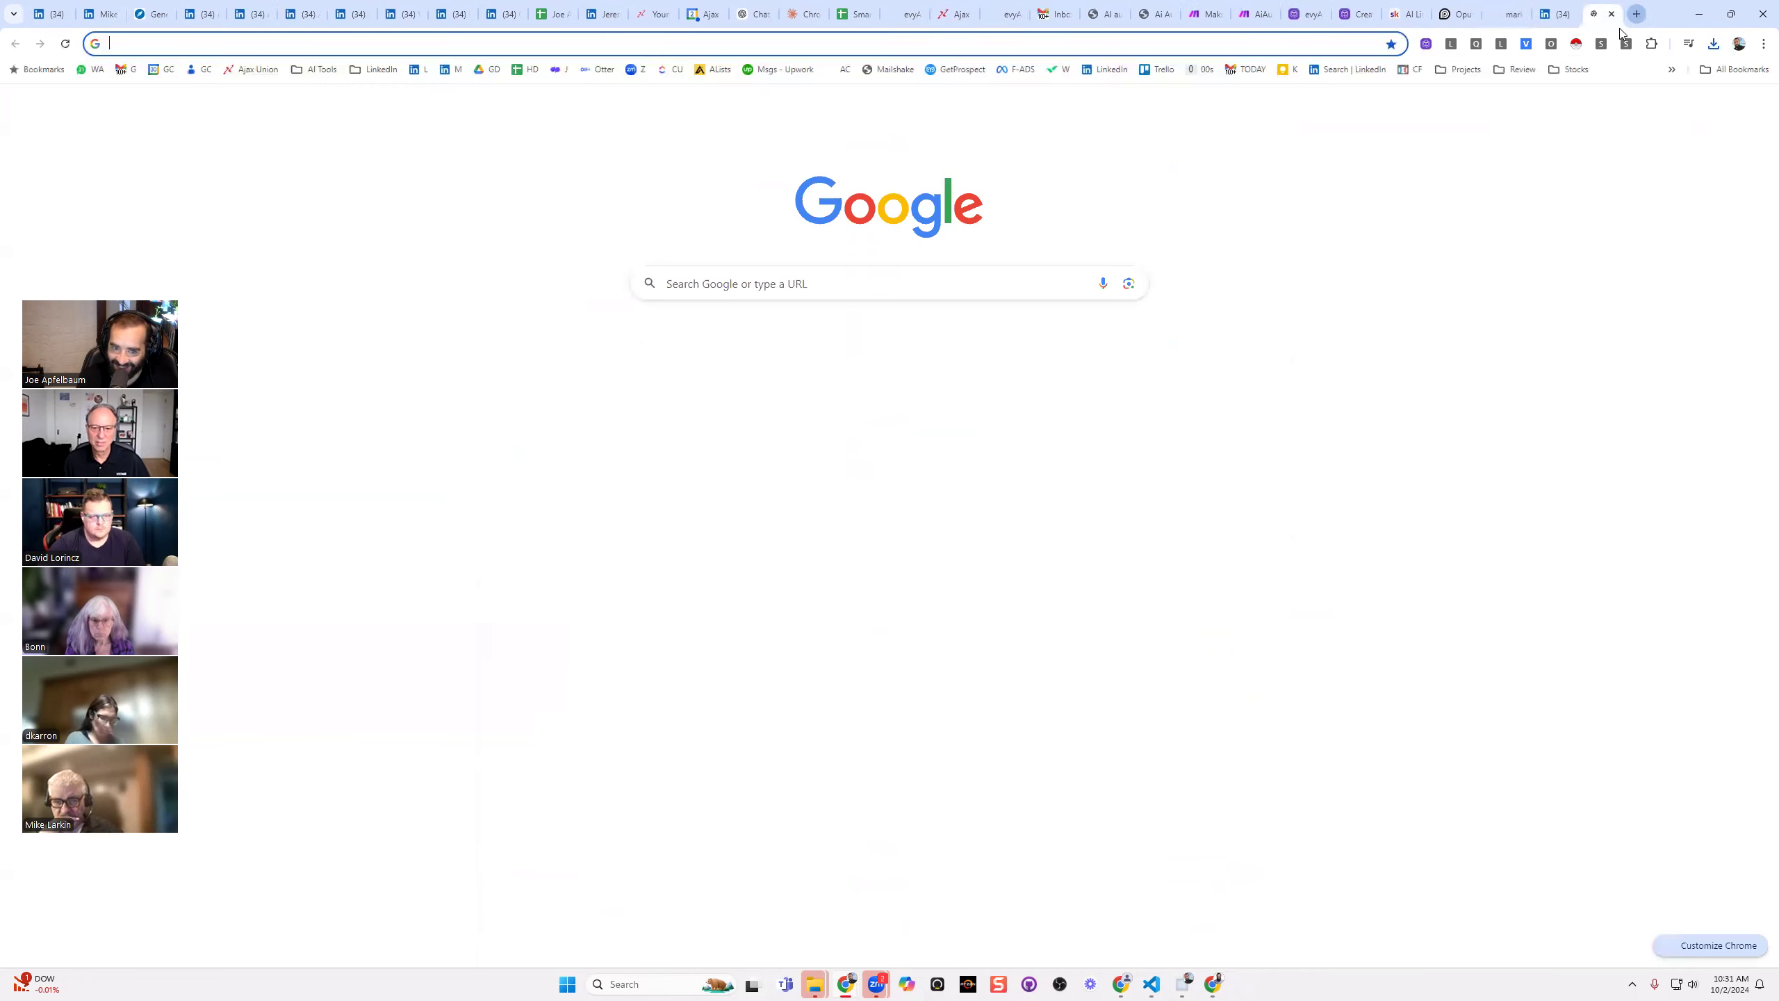
Step: On claude.ai, send the pasted post JSON with a prompt asking for the coach's voice, tone and preferred phrases
text(claude.ai)
key(Return)
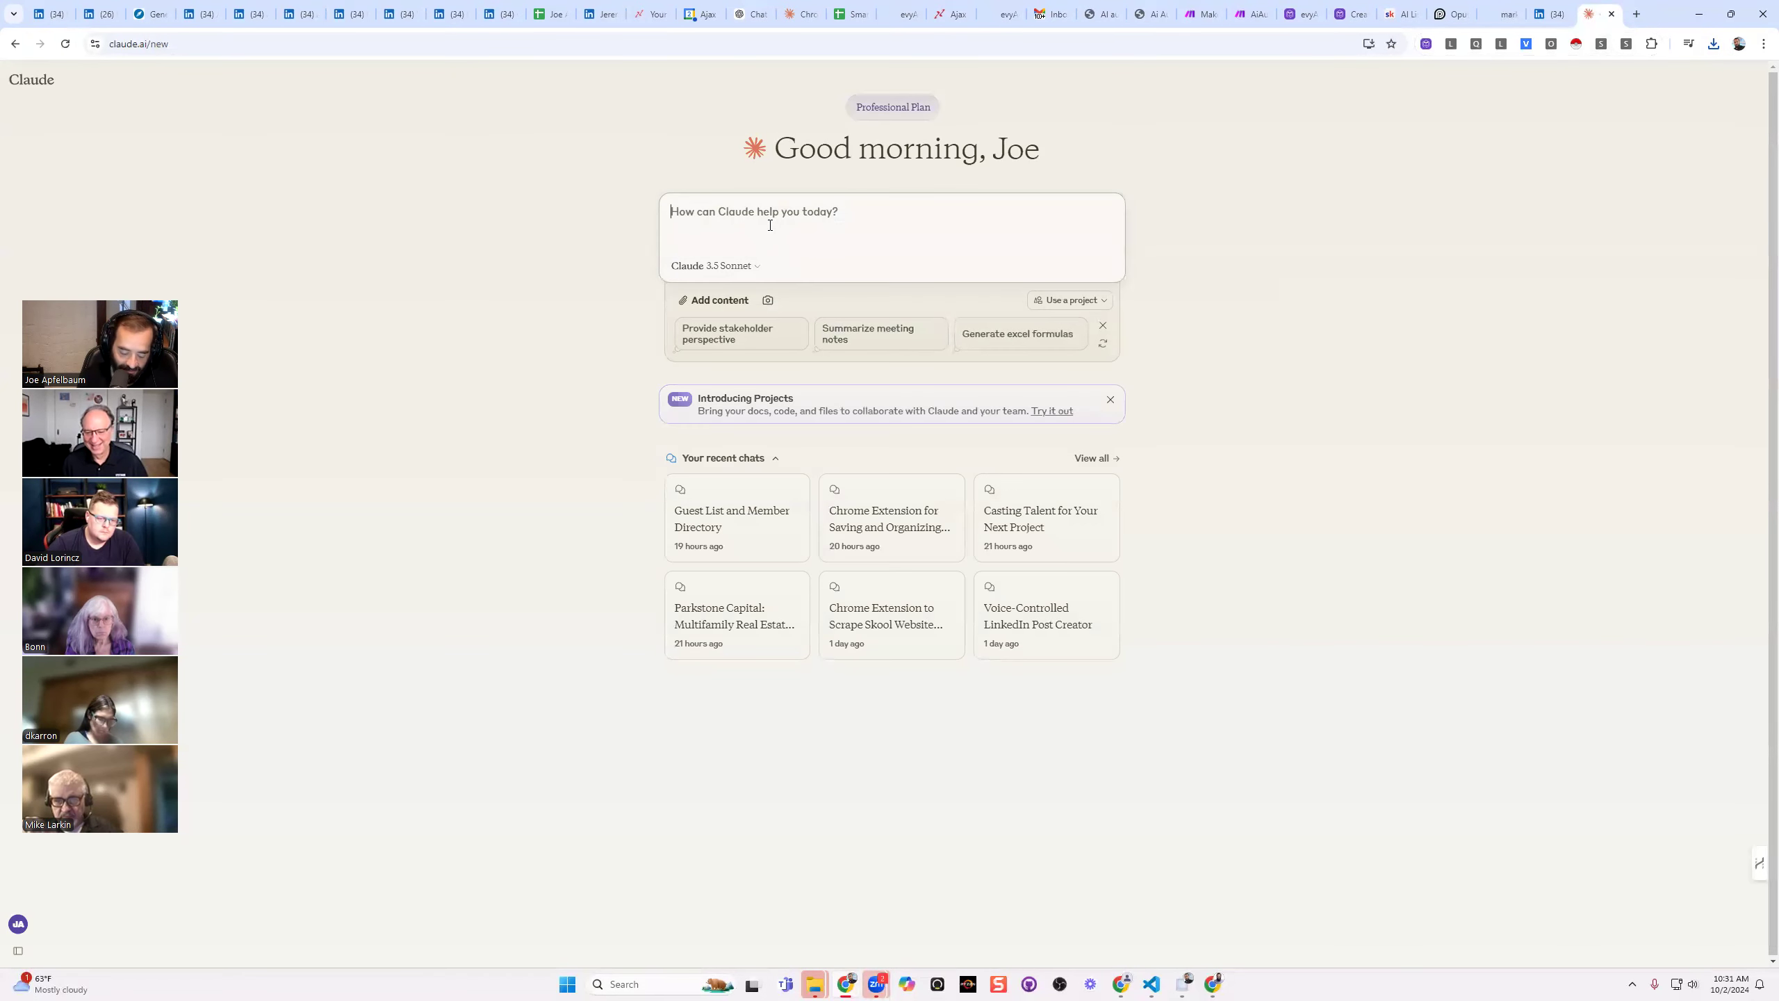
text(Please review these 50 posts)
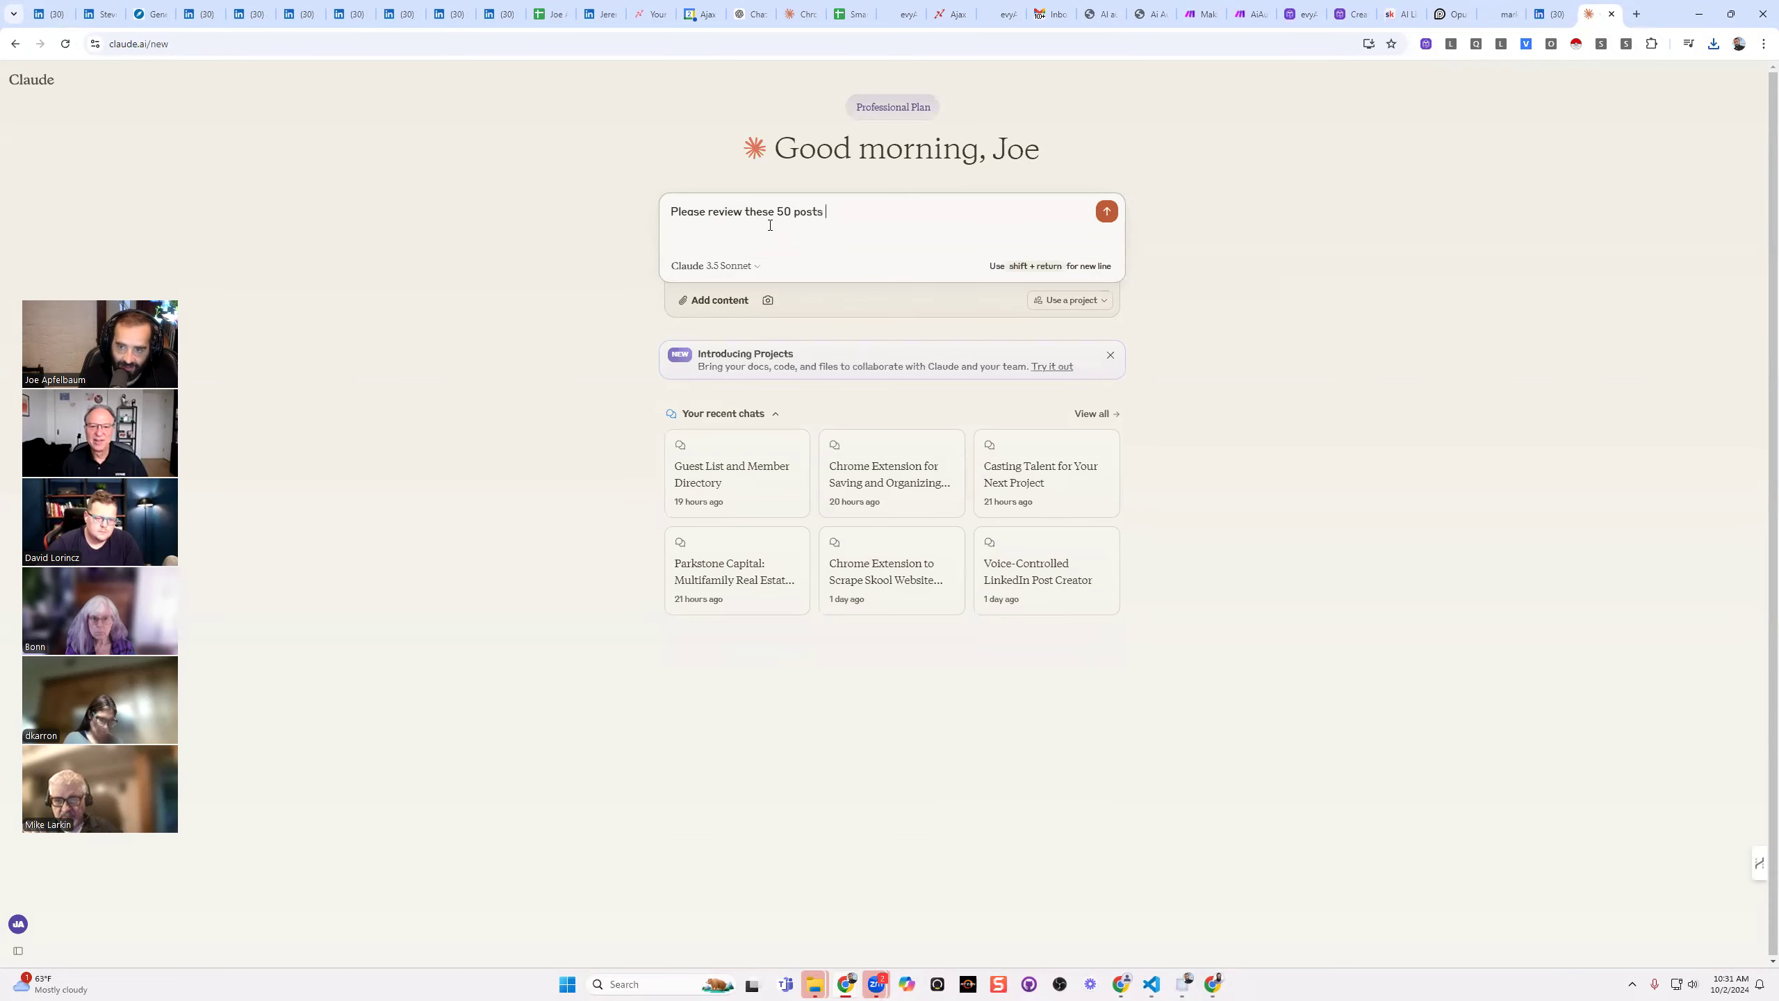
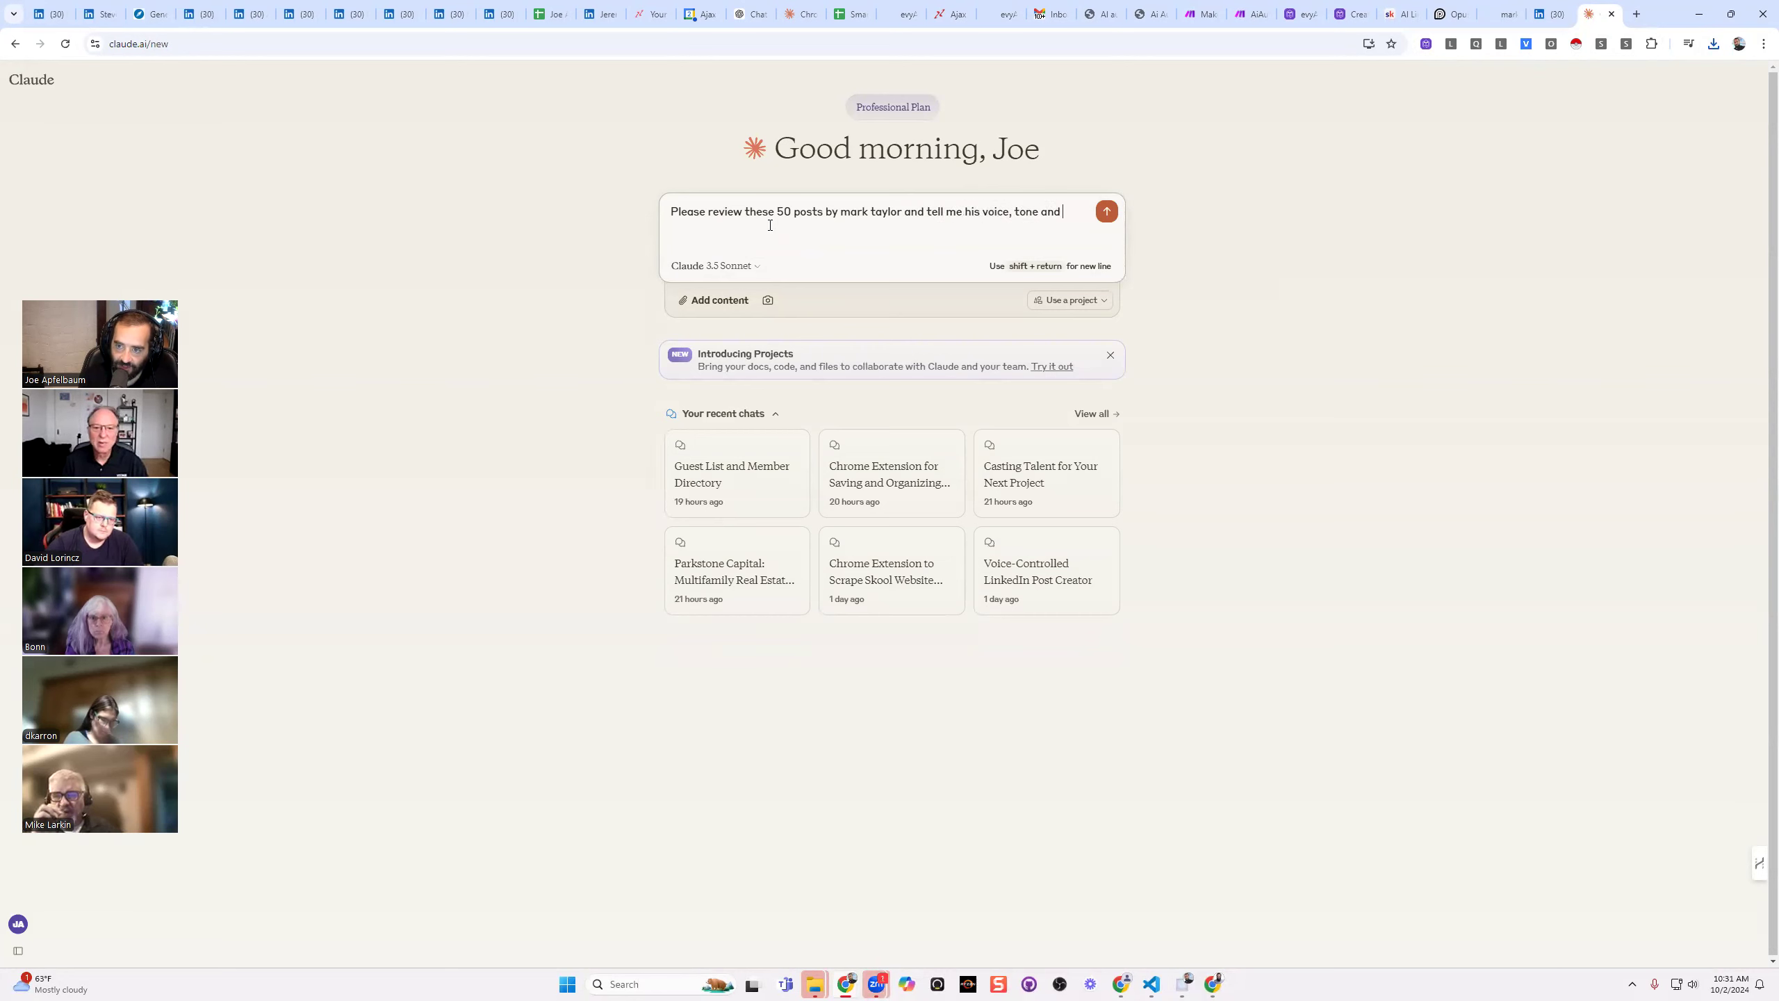
text(prefered)
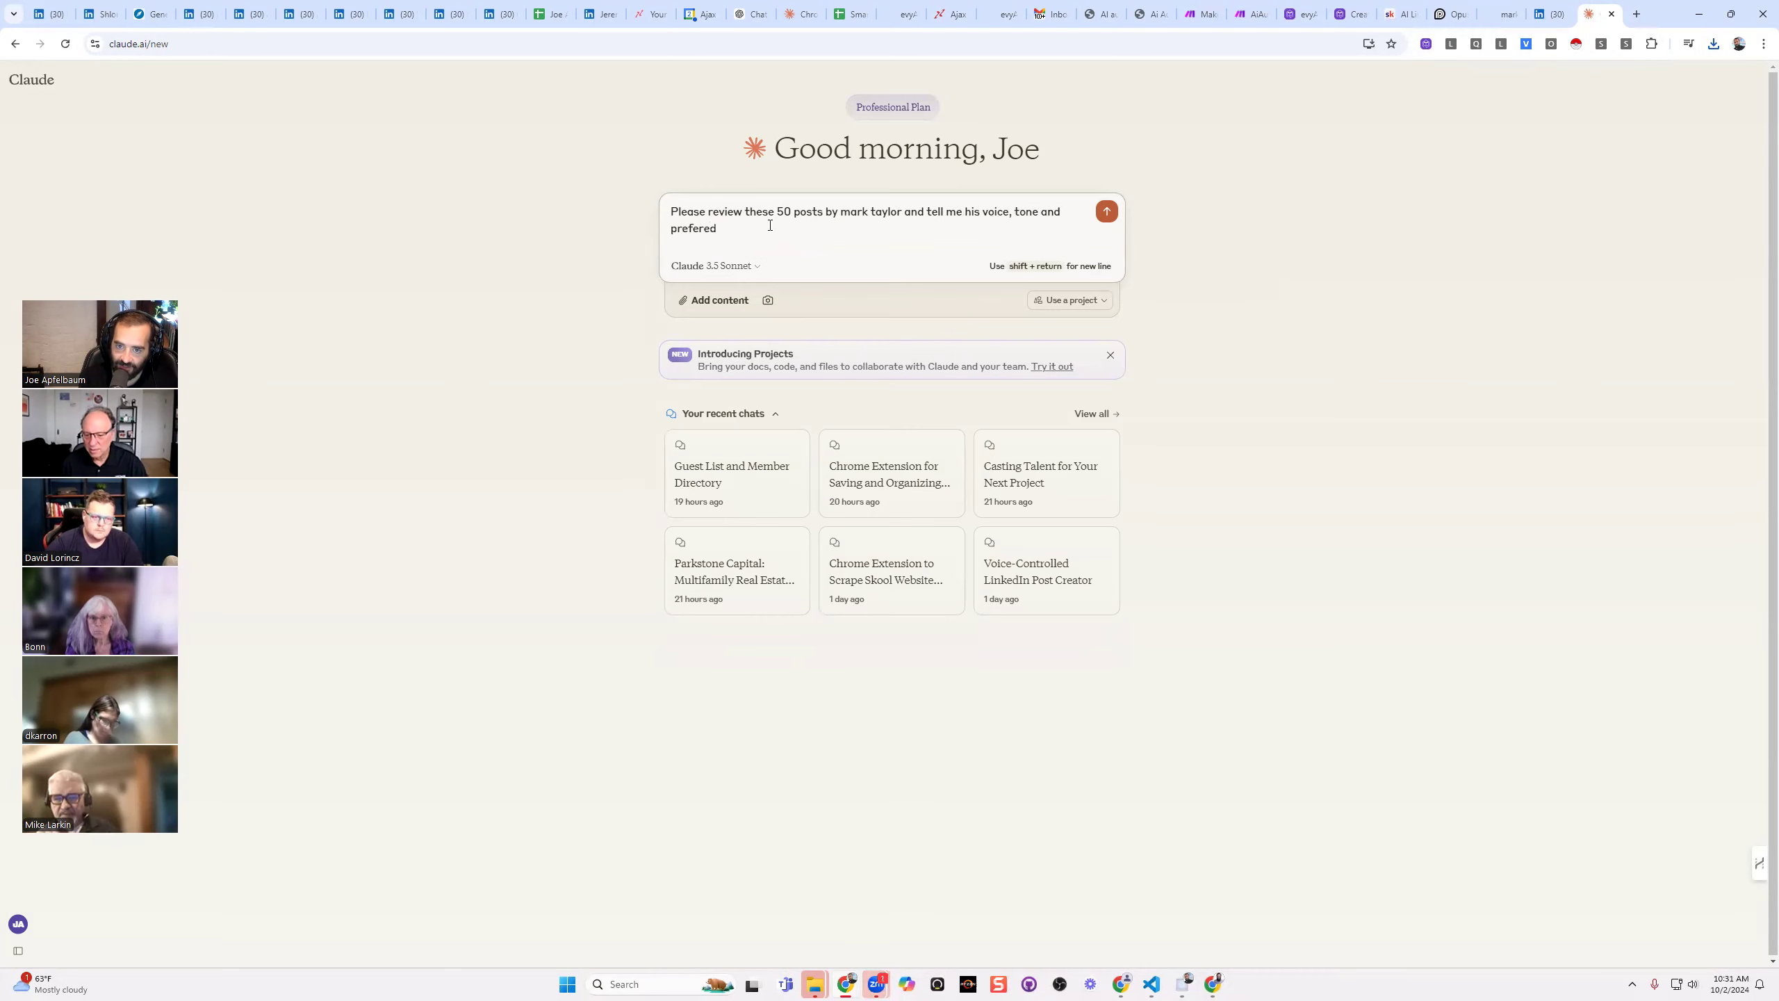
text( phrases..)
key(ctrl+v)
key(Return)
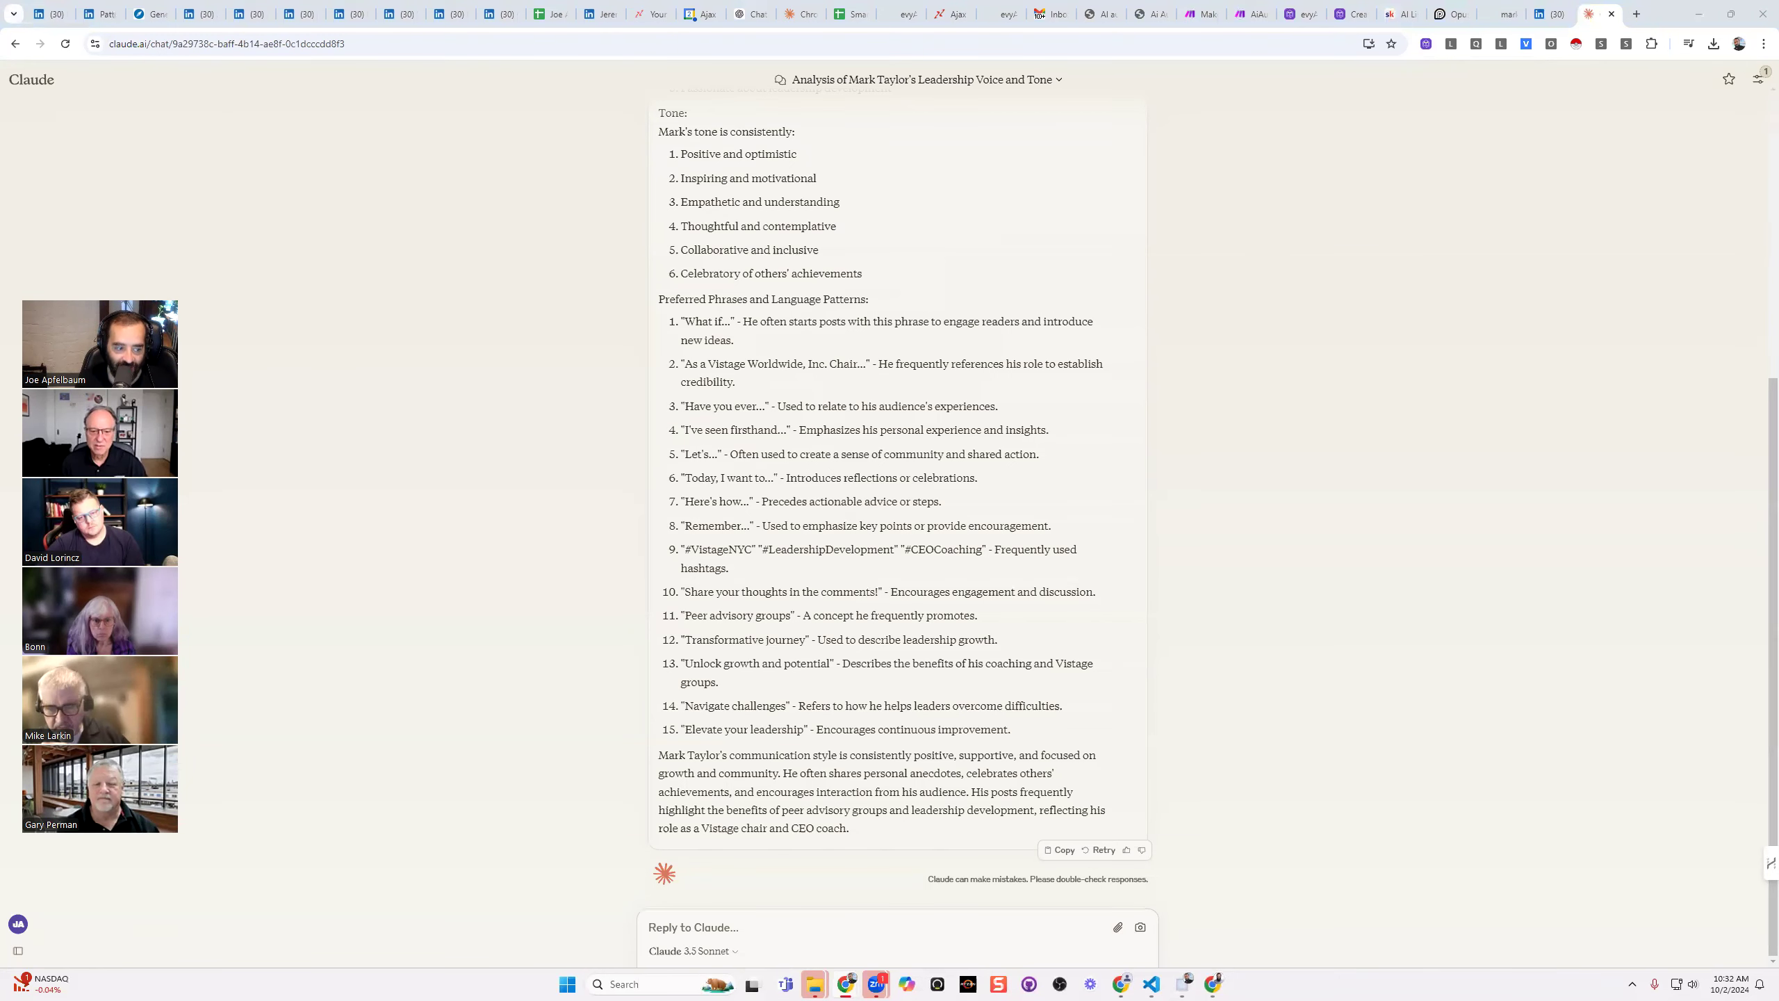
click(1545, 22)
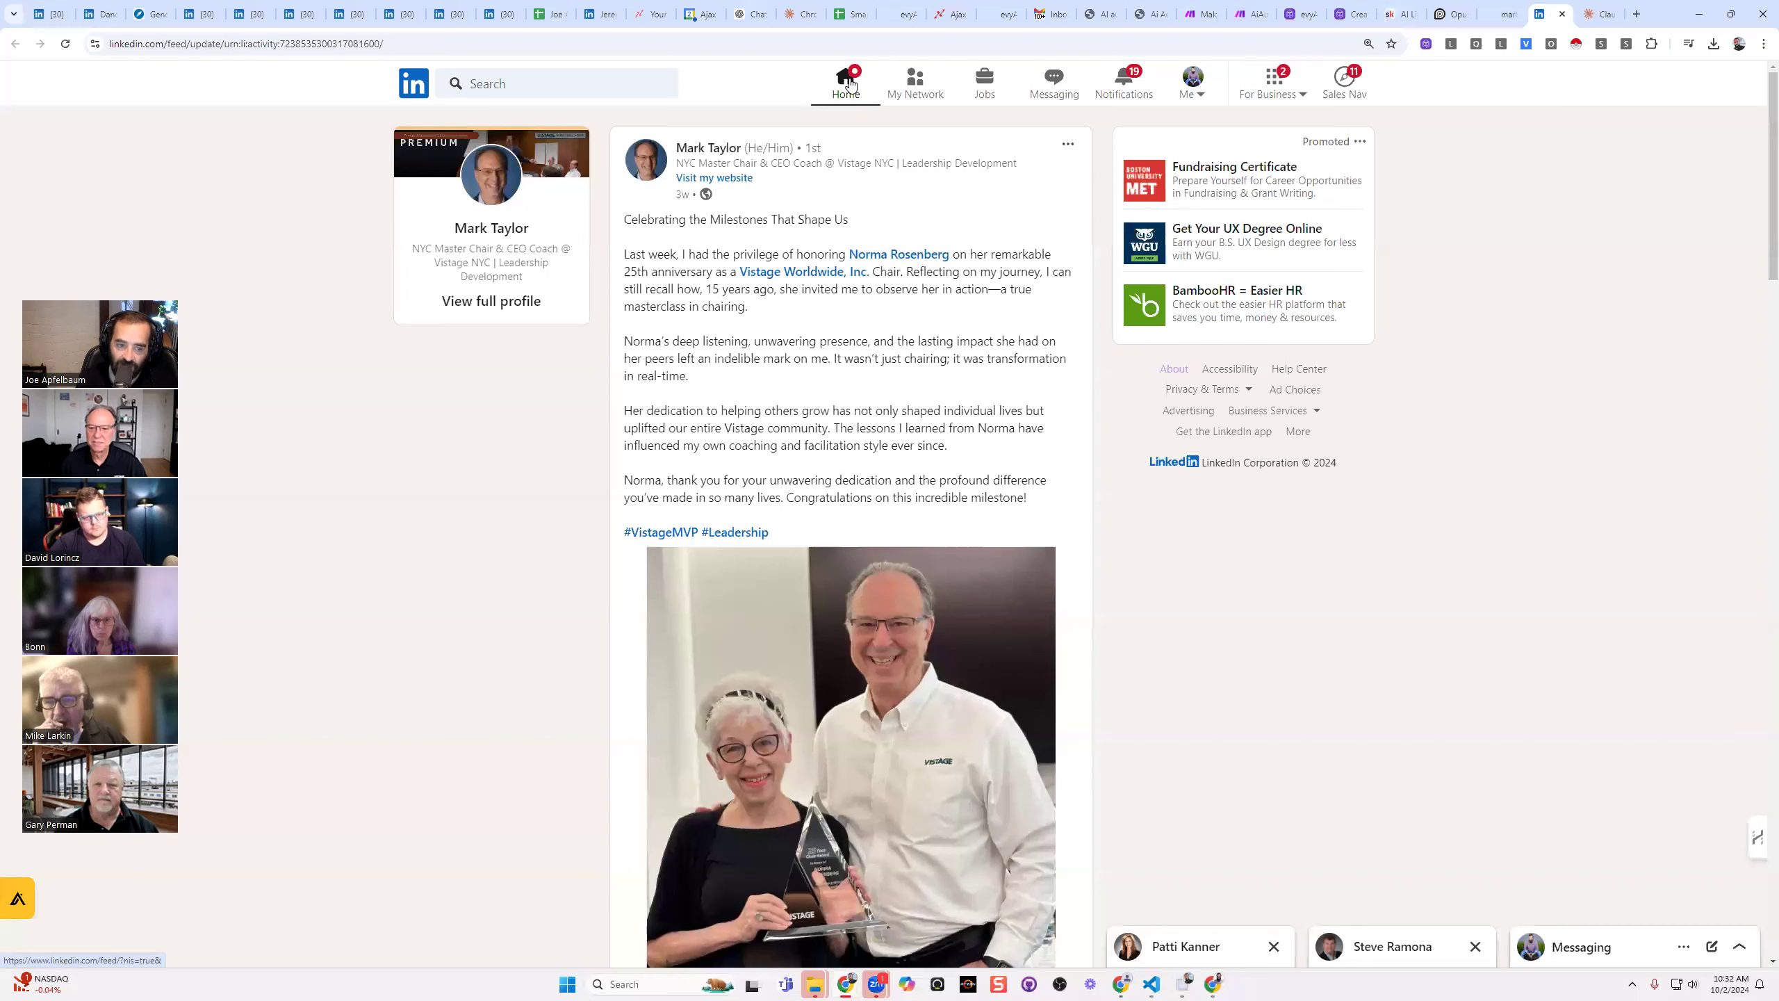
Step: Go to the LinkedIn home feed from the top navigation bar
click(850, 84)
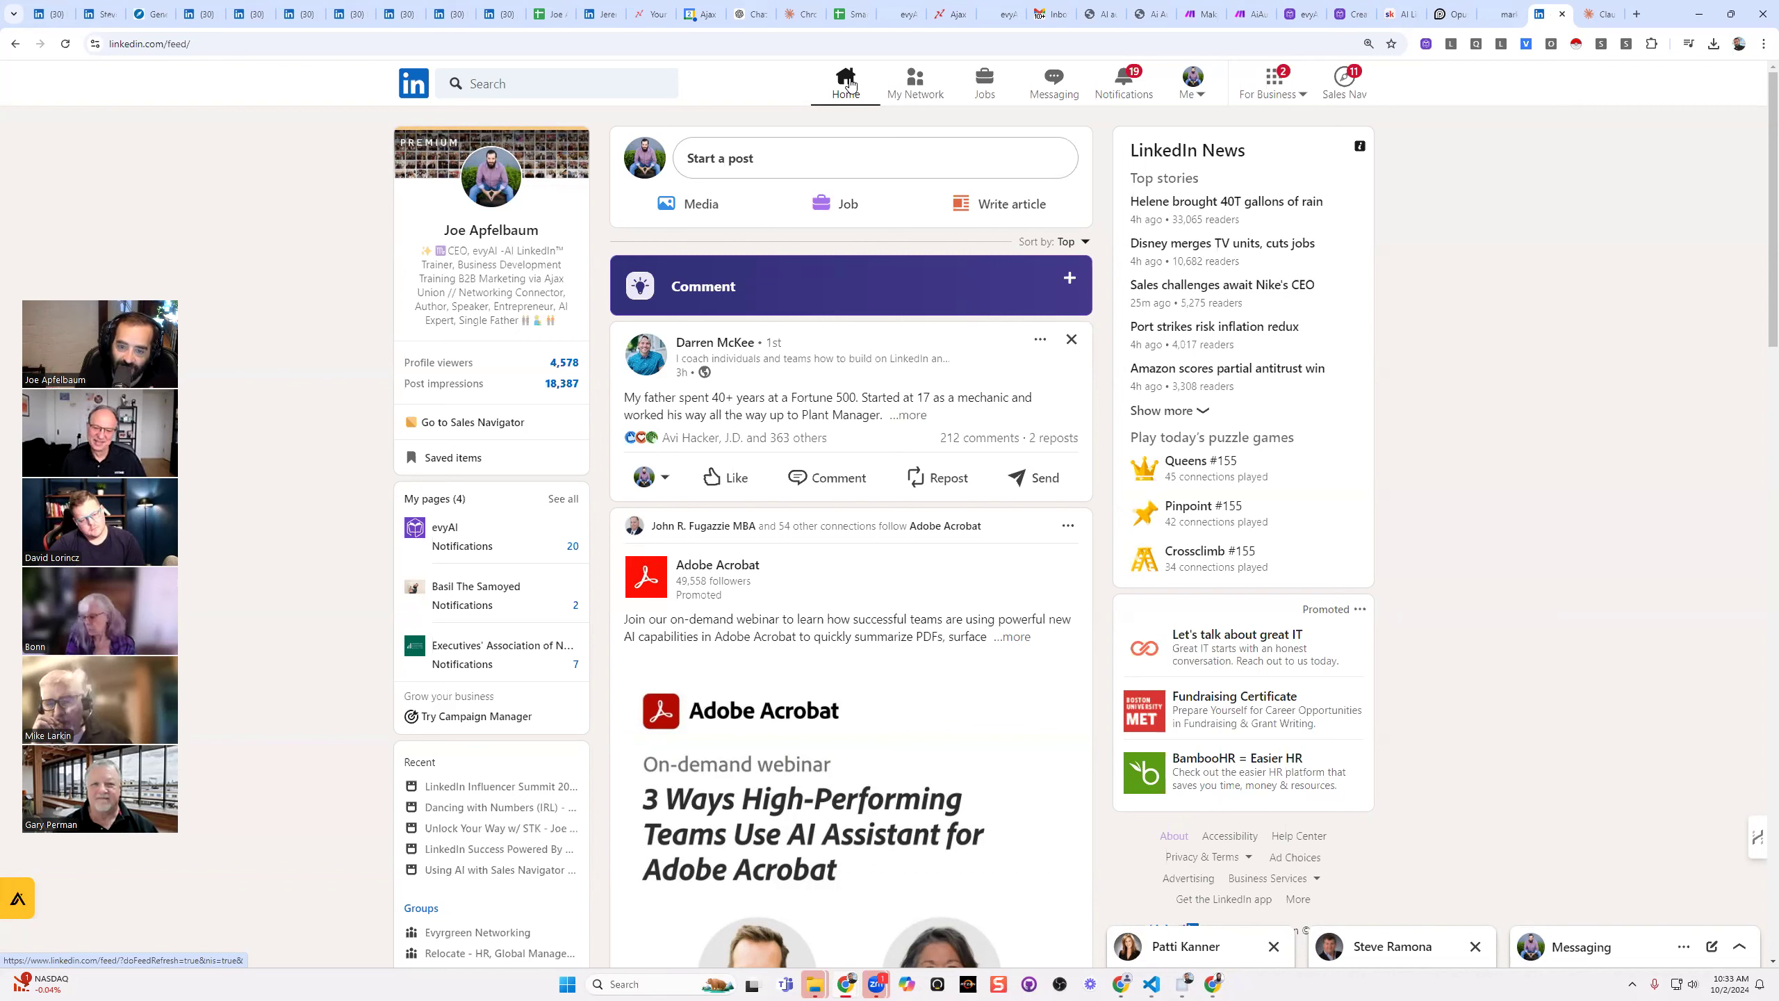
Step: Filter evyAI's saved profiles to the EANYC list and open the second member's recent activity
click(1426, 45)
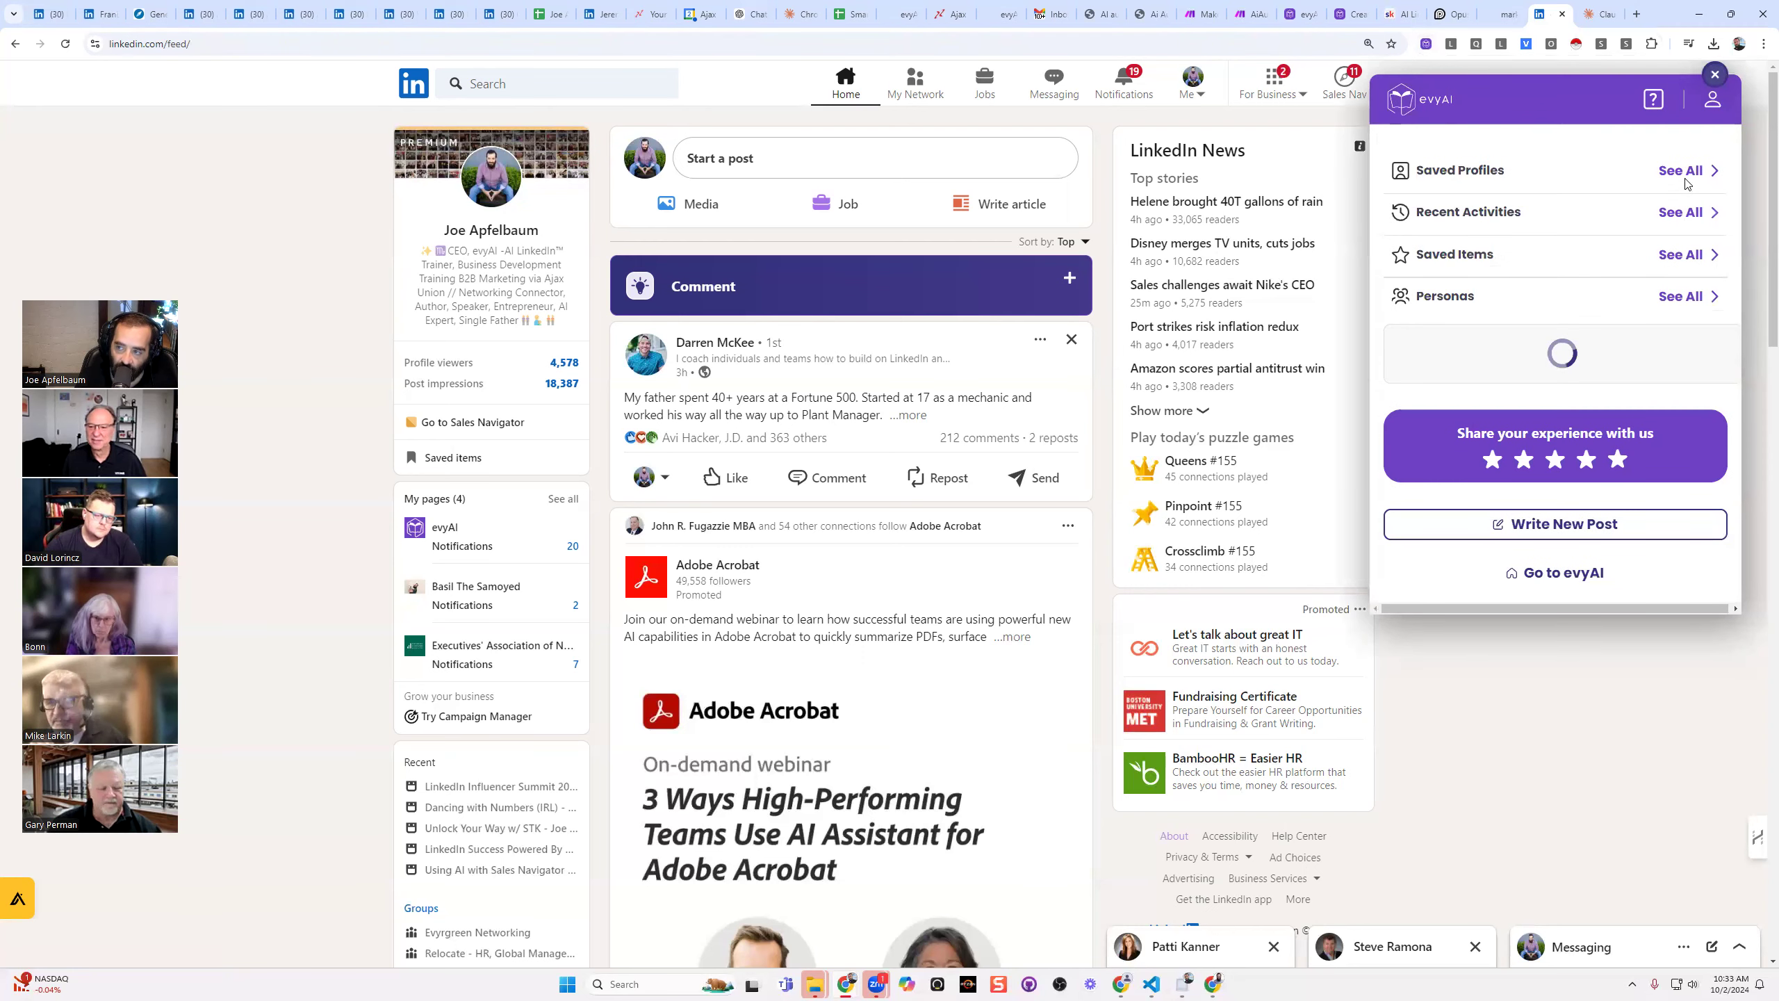
click(1683, 172)
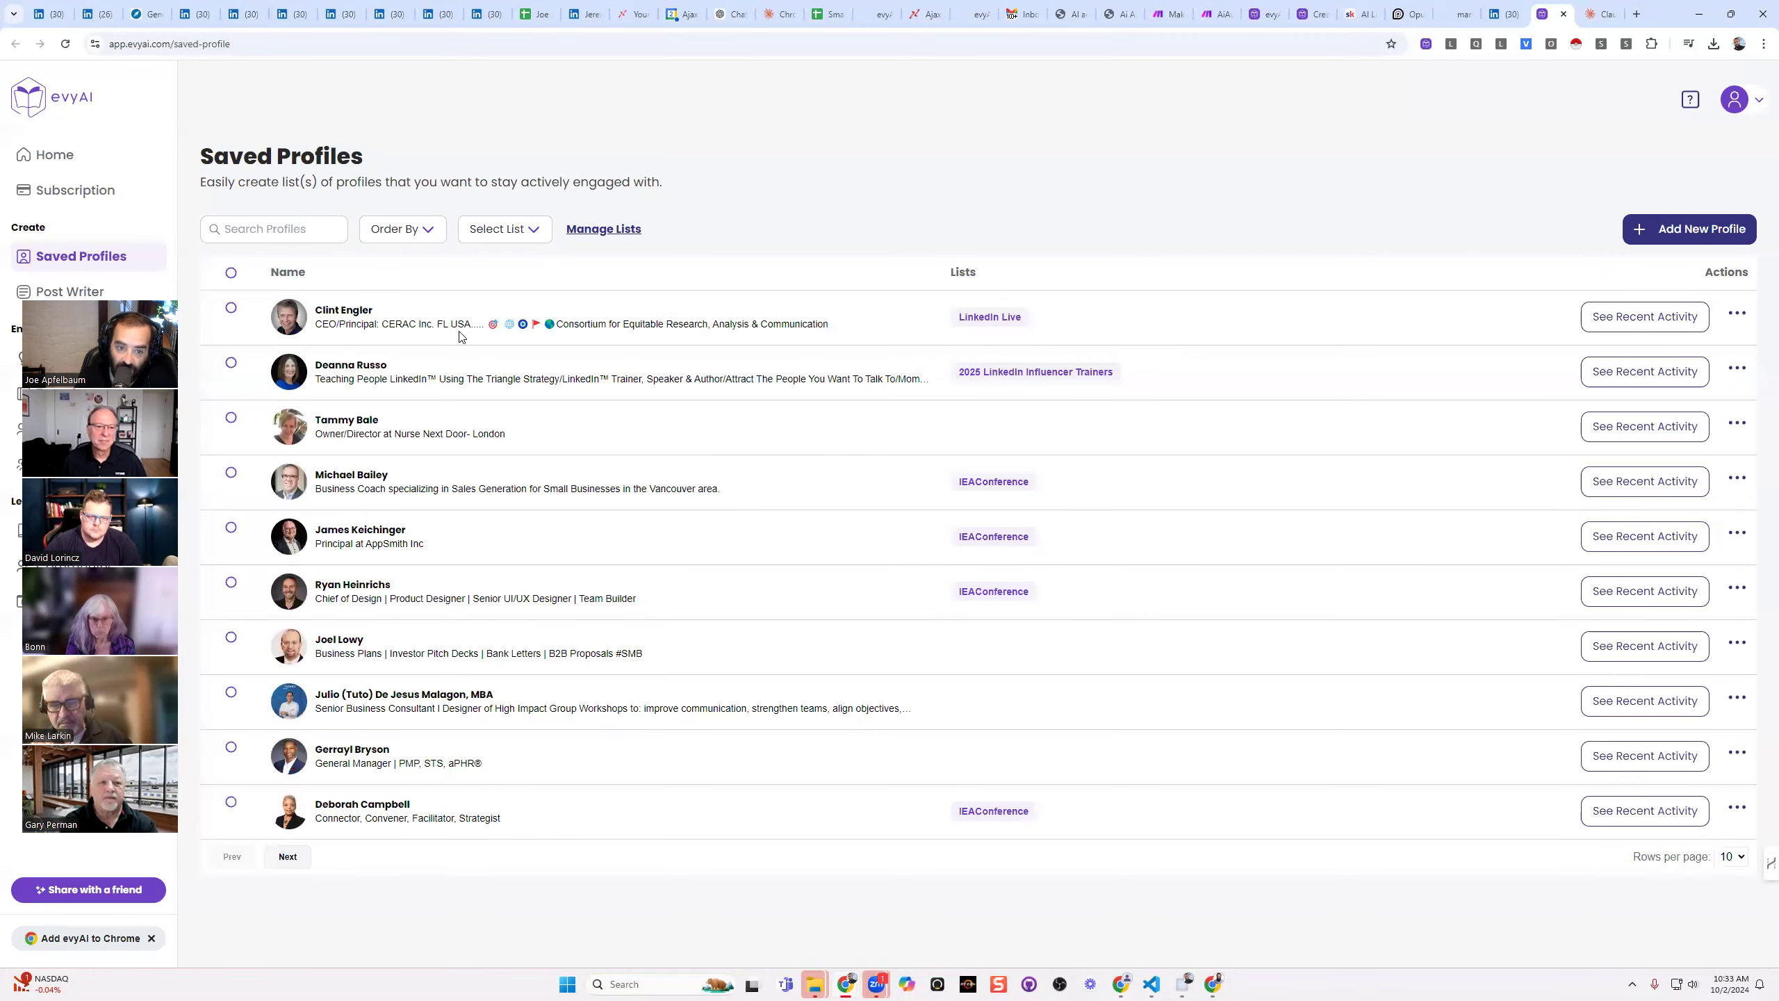
click(495, 230)
click(533, 269)
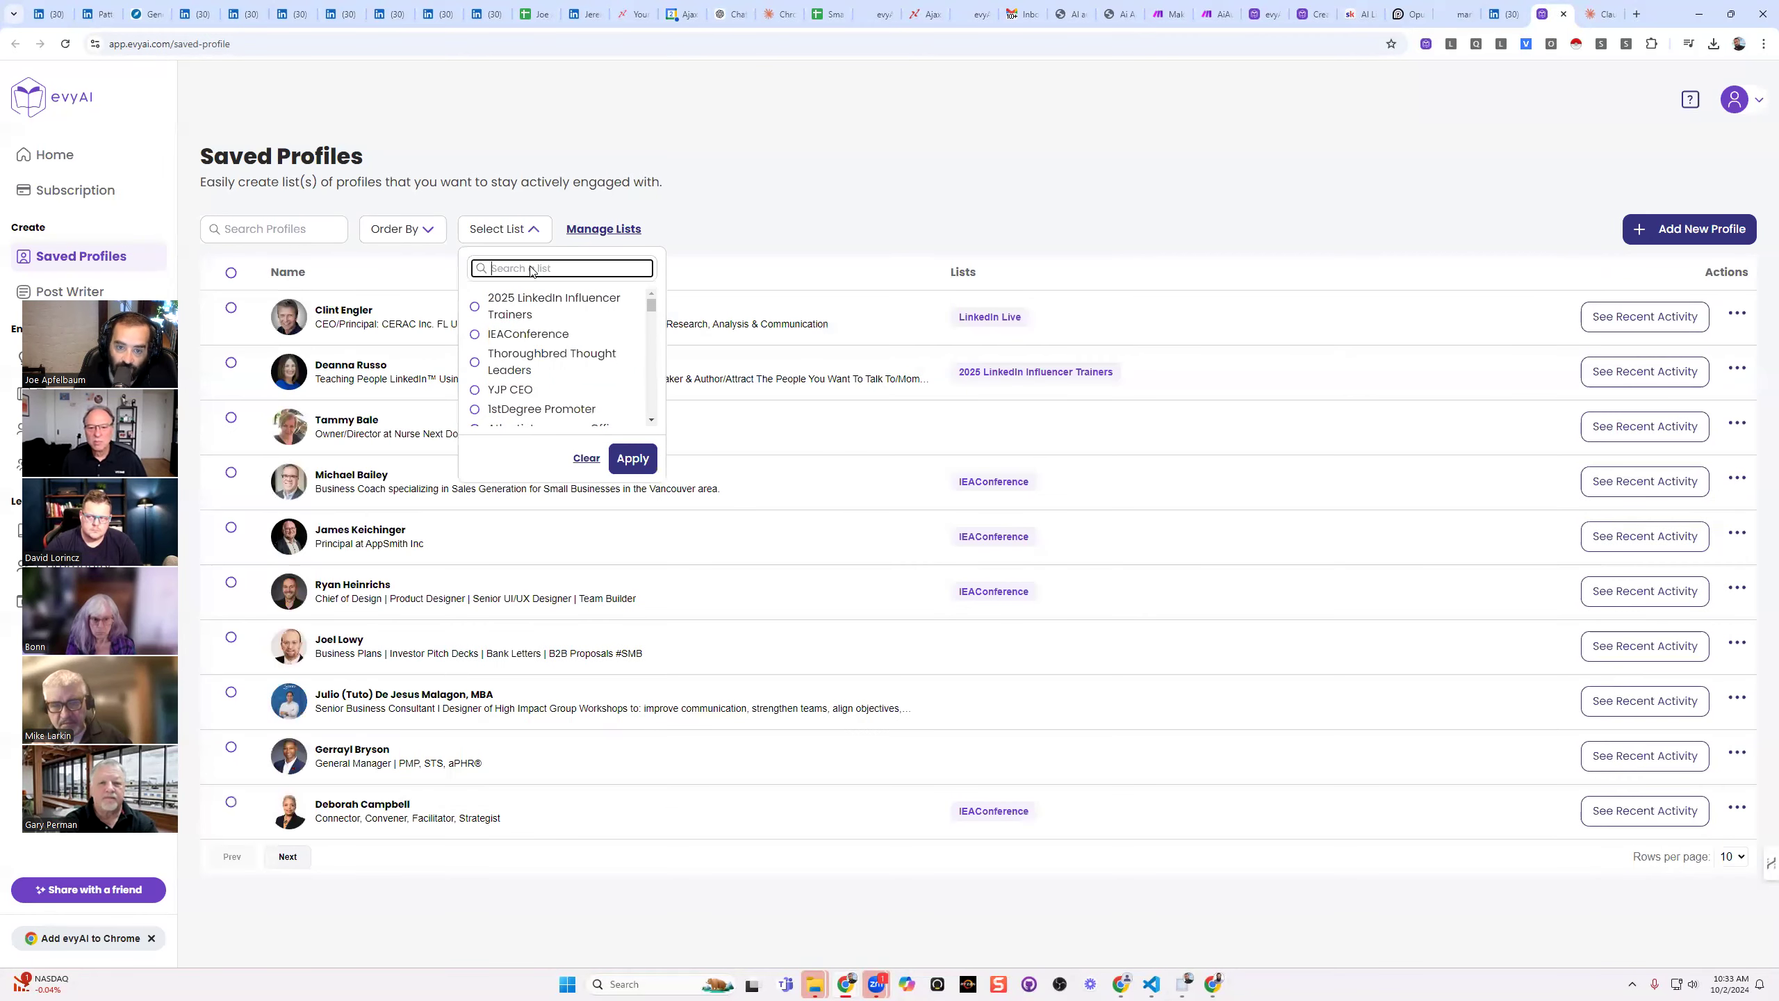
text(e)
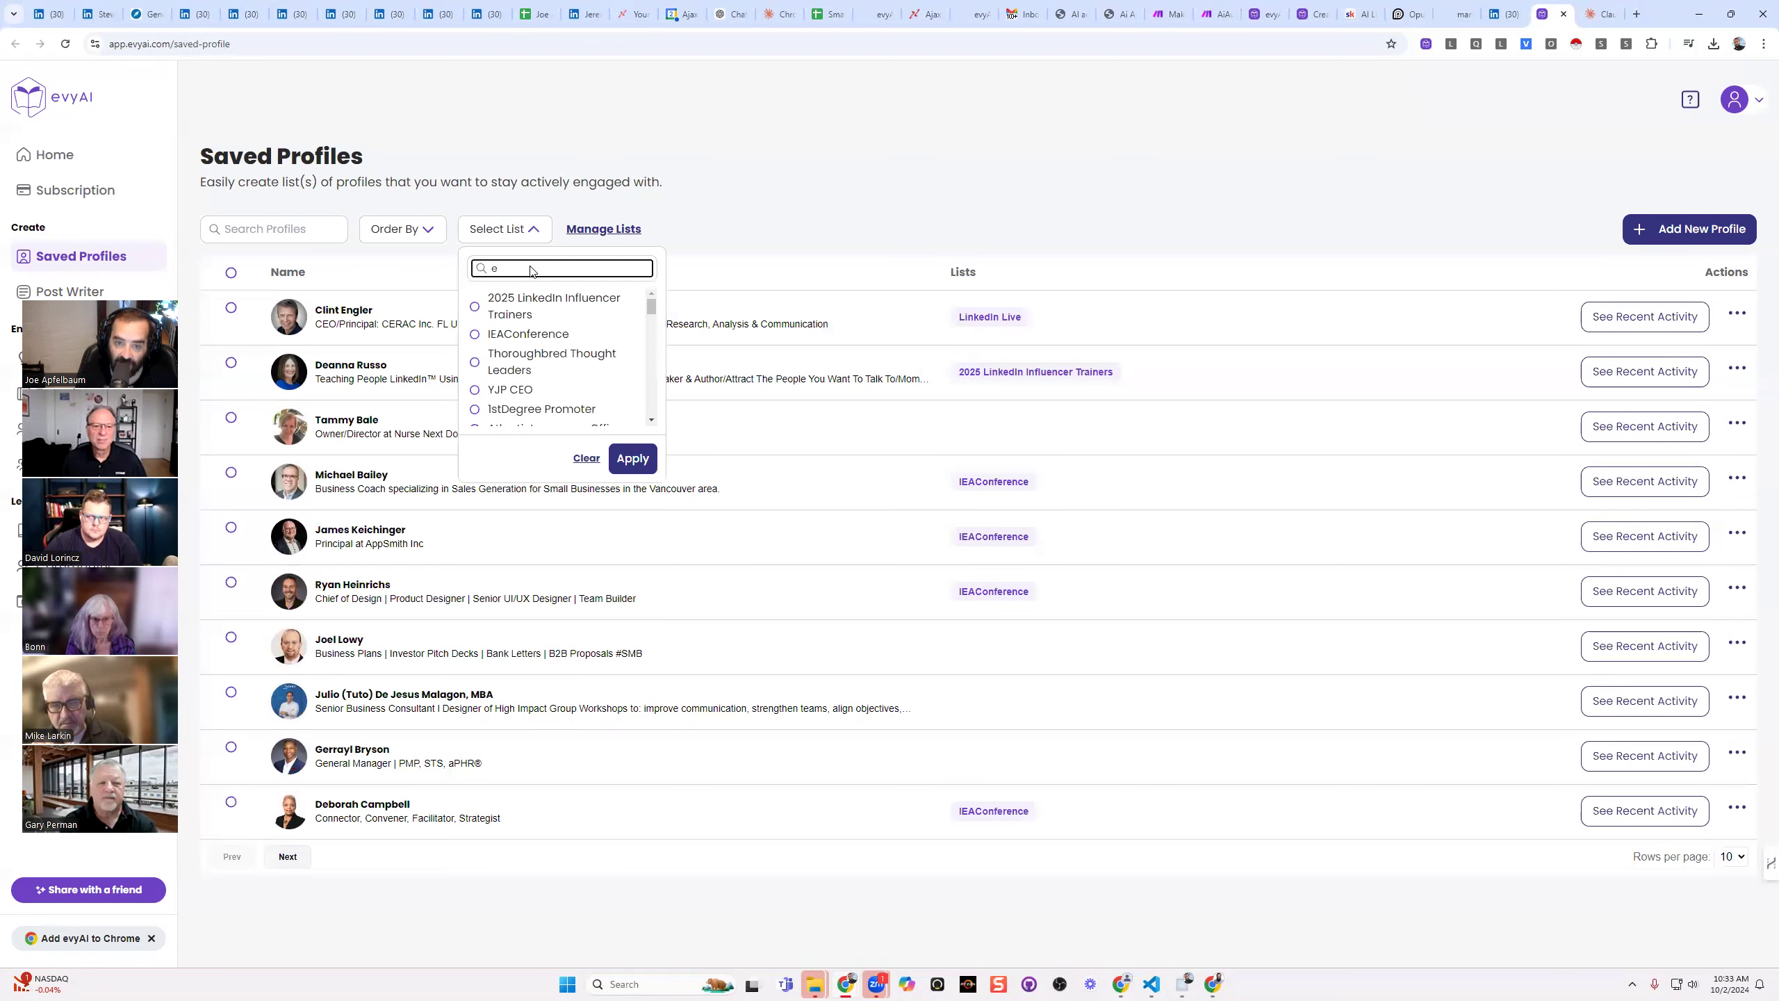
text(an)
click(475, 300)
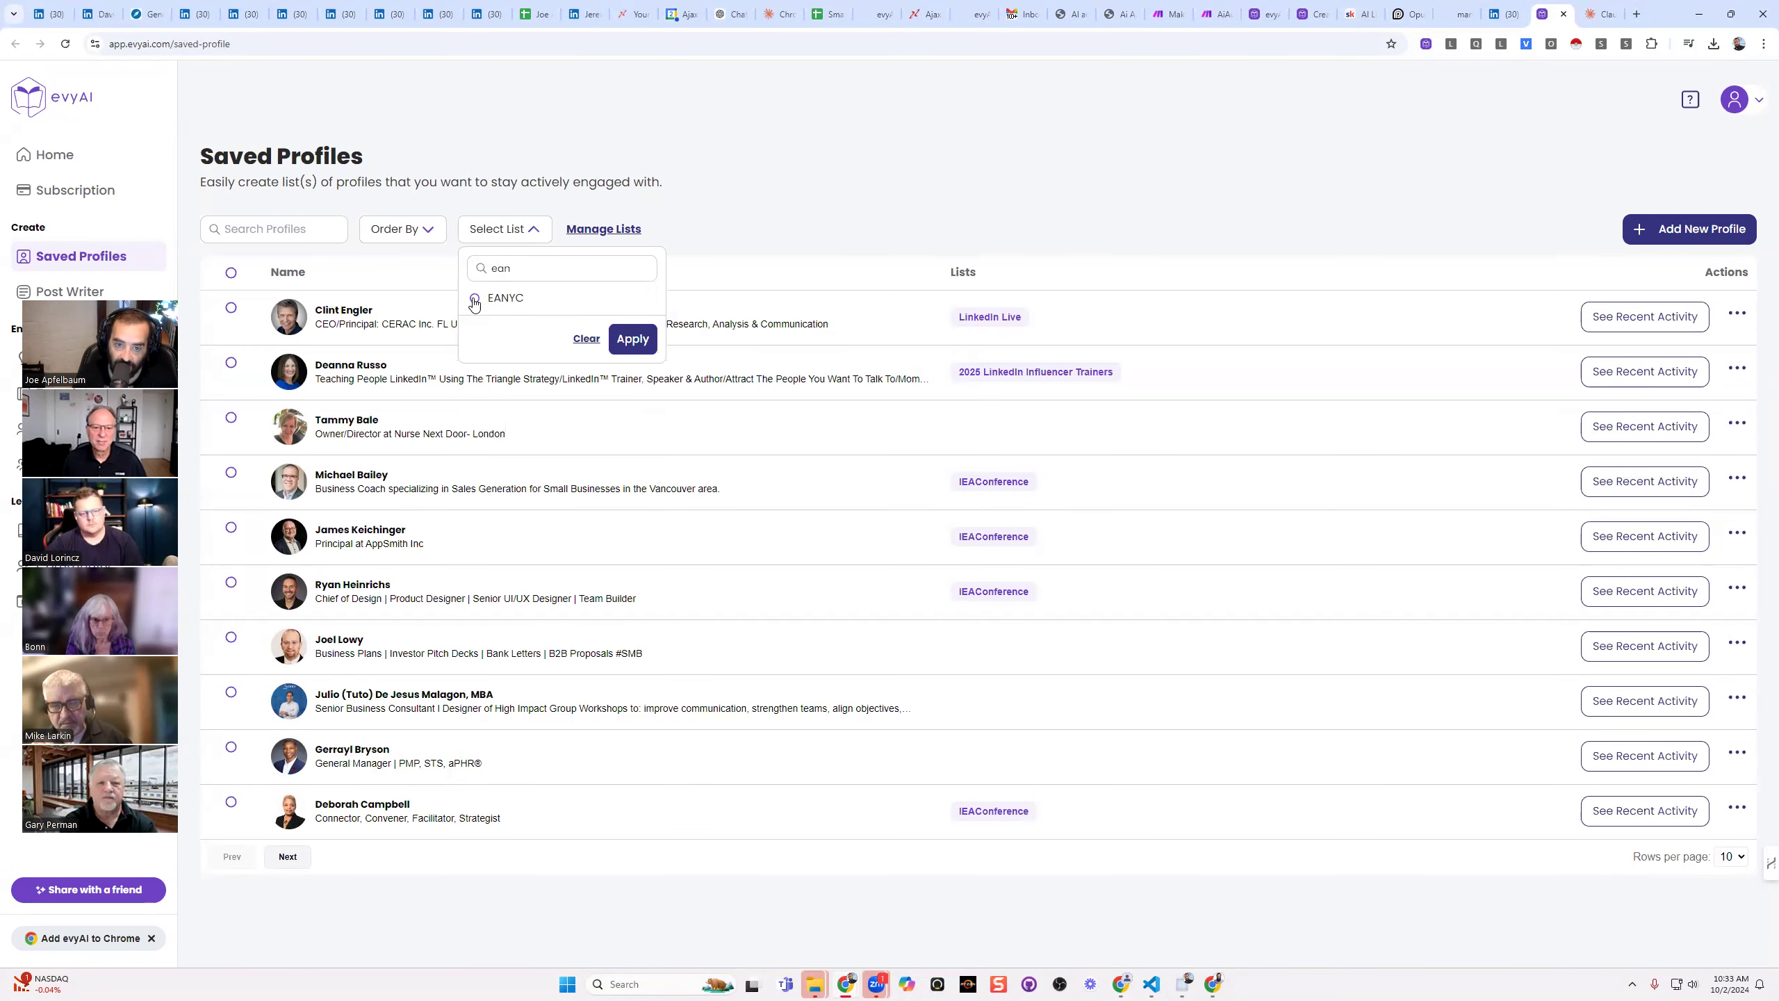
click(630, 340)
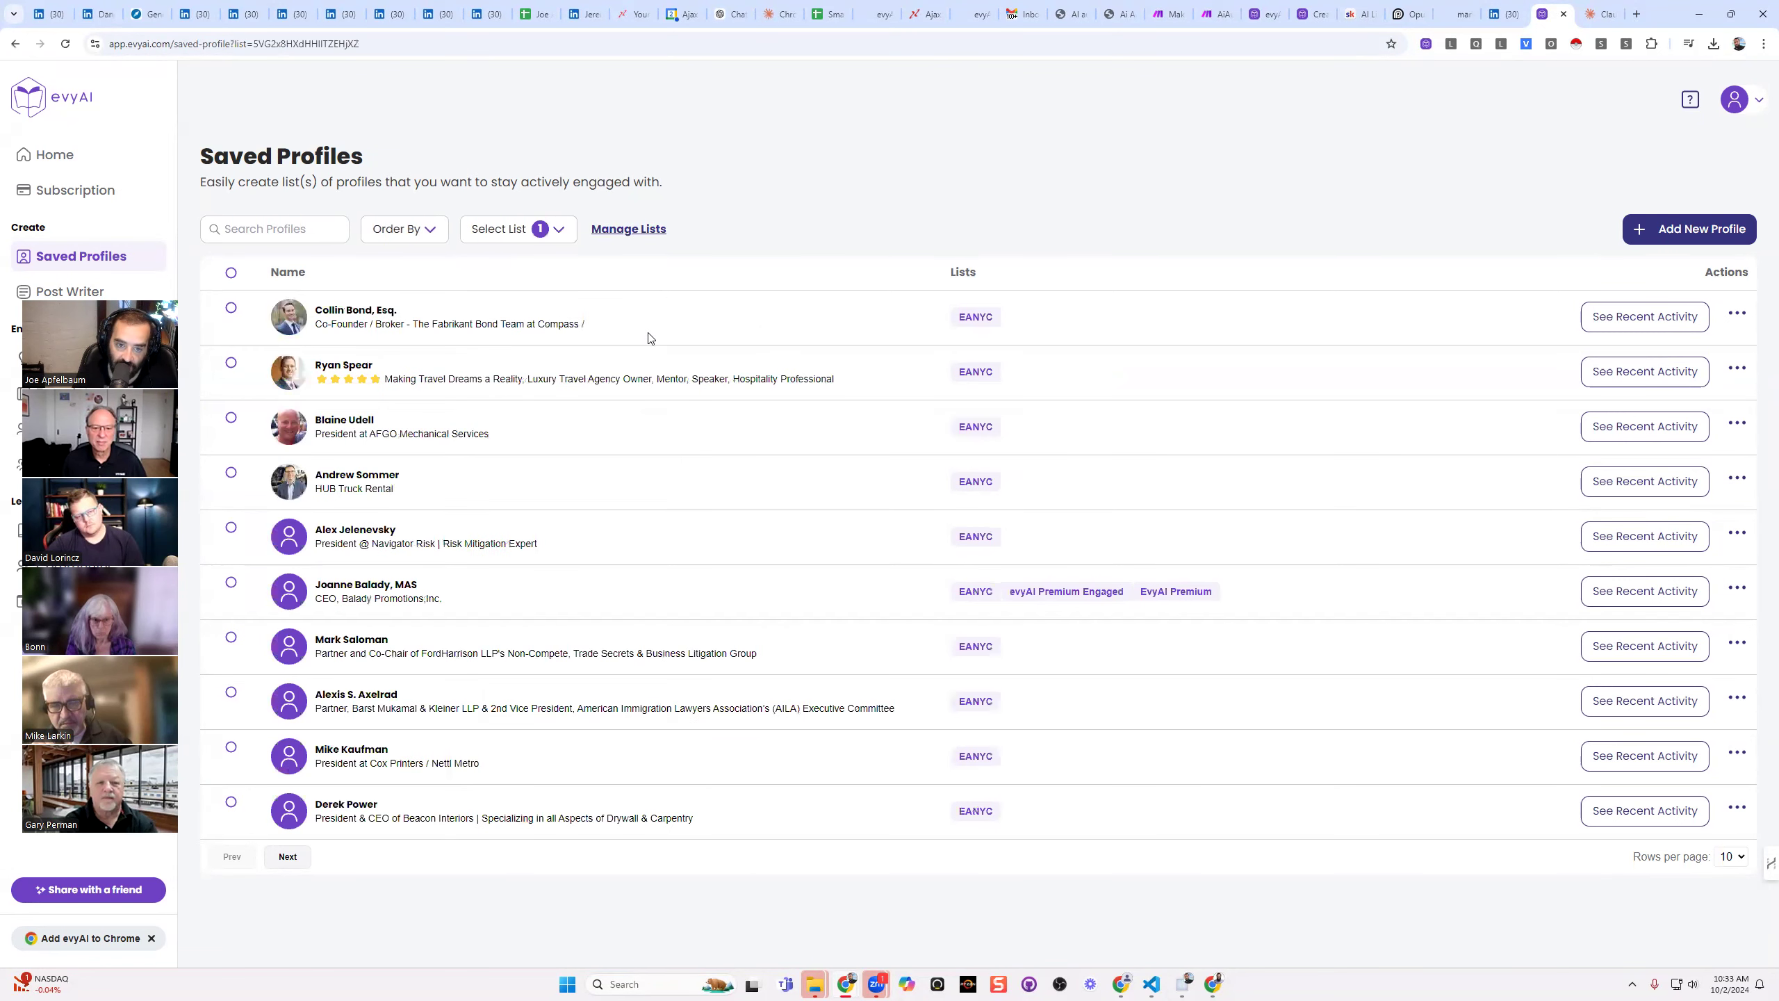
click(1611, 373)
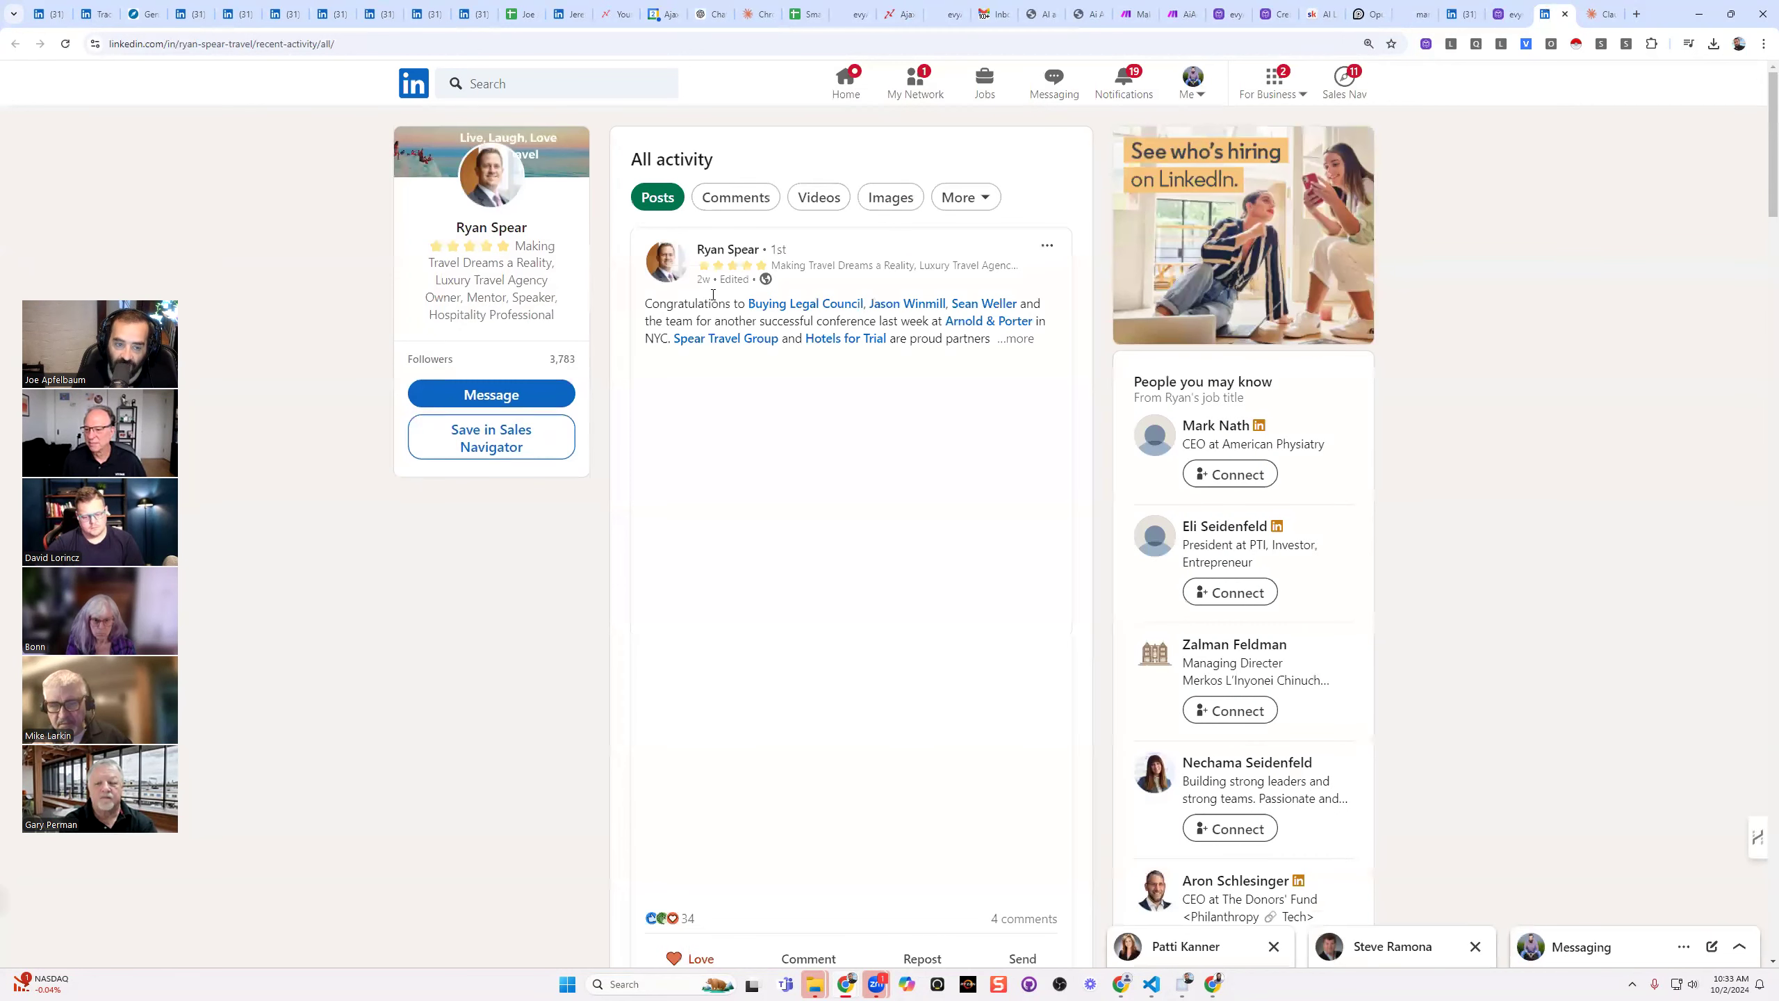
Step: Look over the comments on the member's first post, then open the last EANYC profile's recent activity
scroll(738, 379, down, 4)
scroll(738, 378, down, 2)
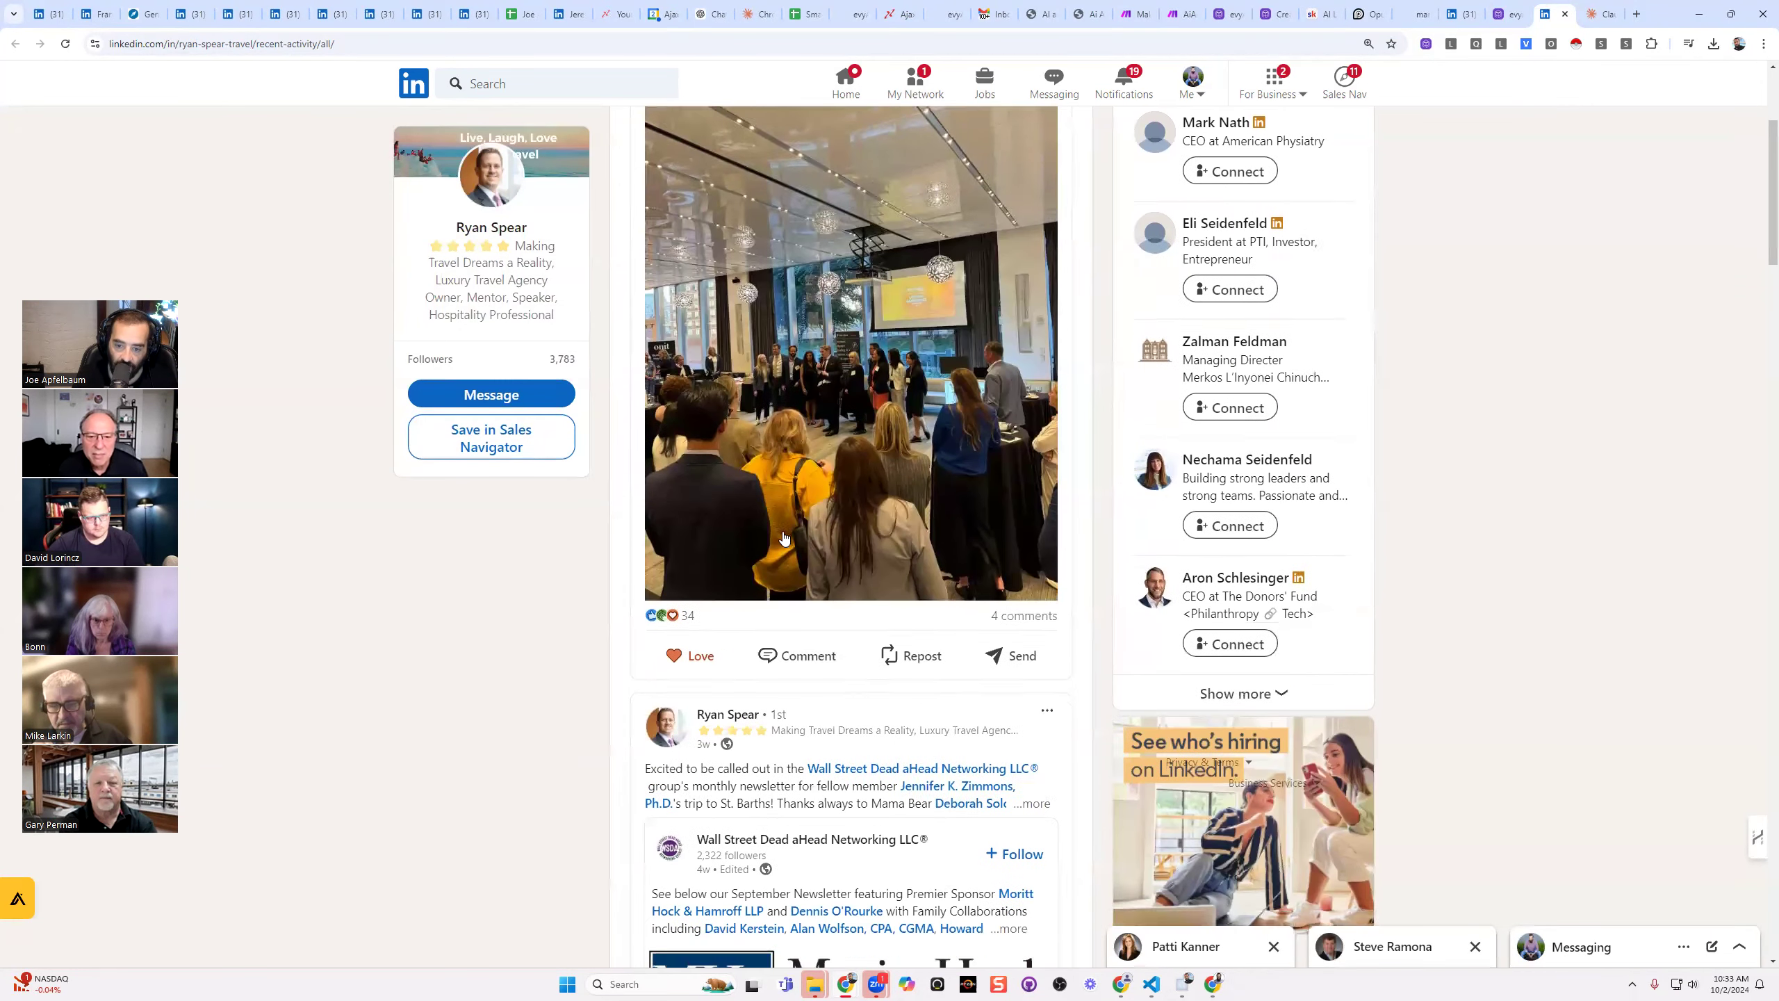
click(798, 540)
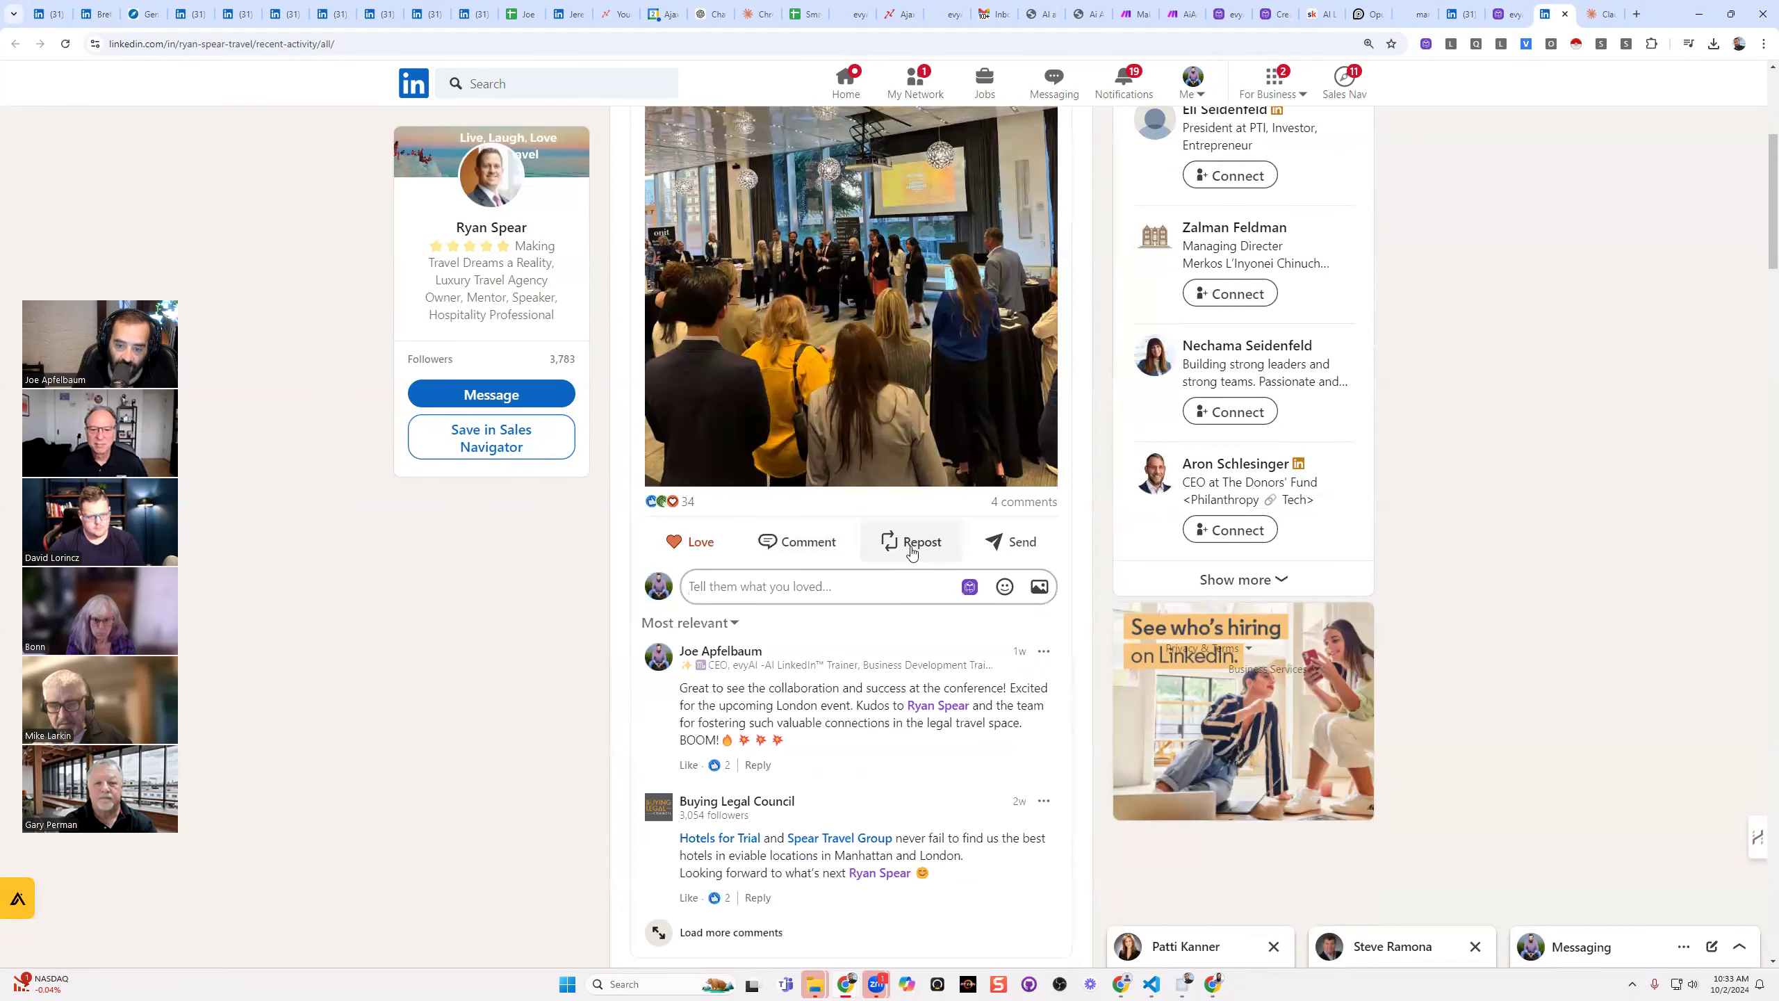
scroll(834, 692, down, 3)
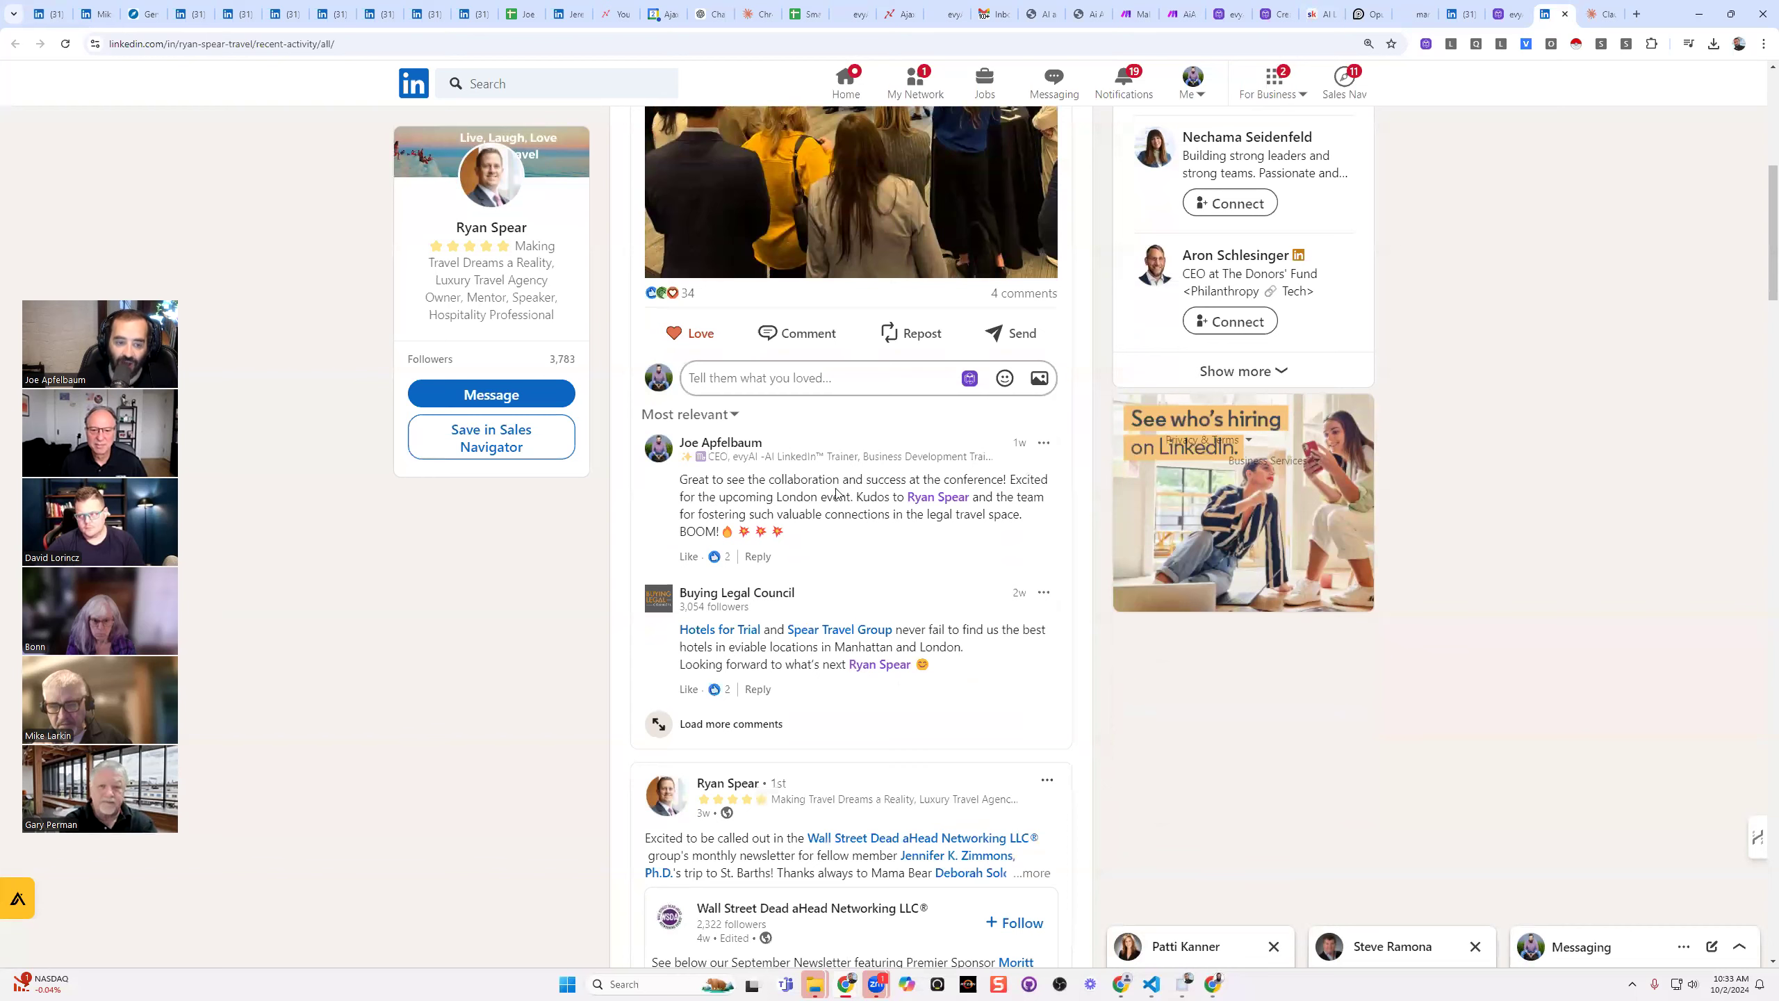
click(1515, 12)
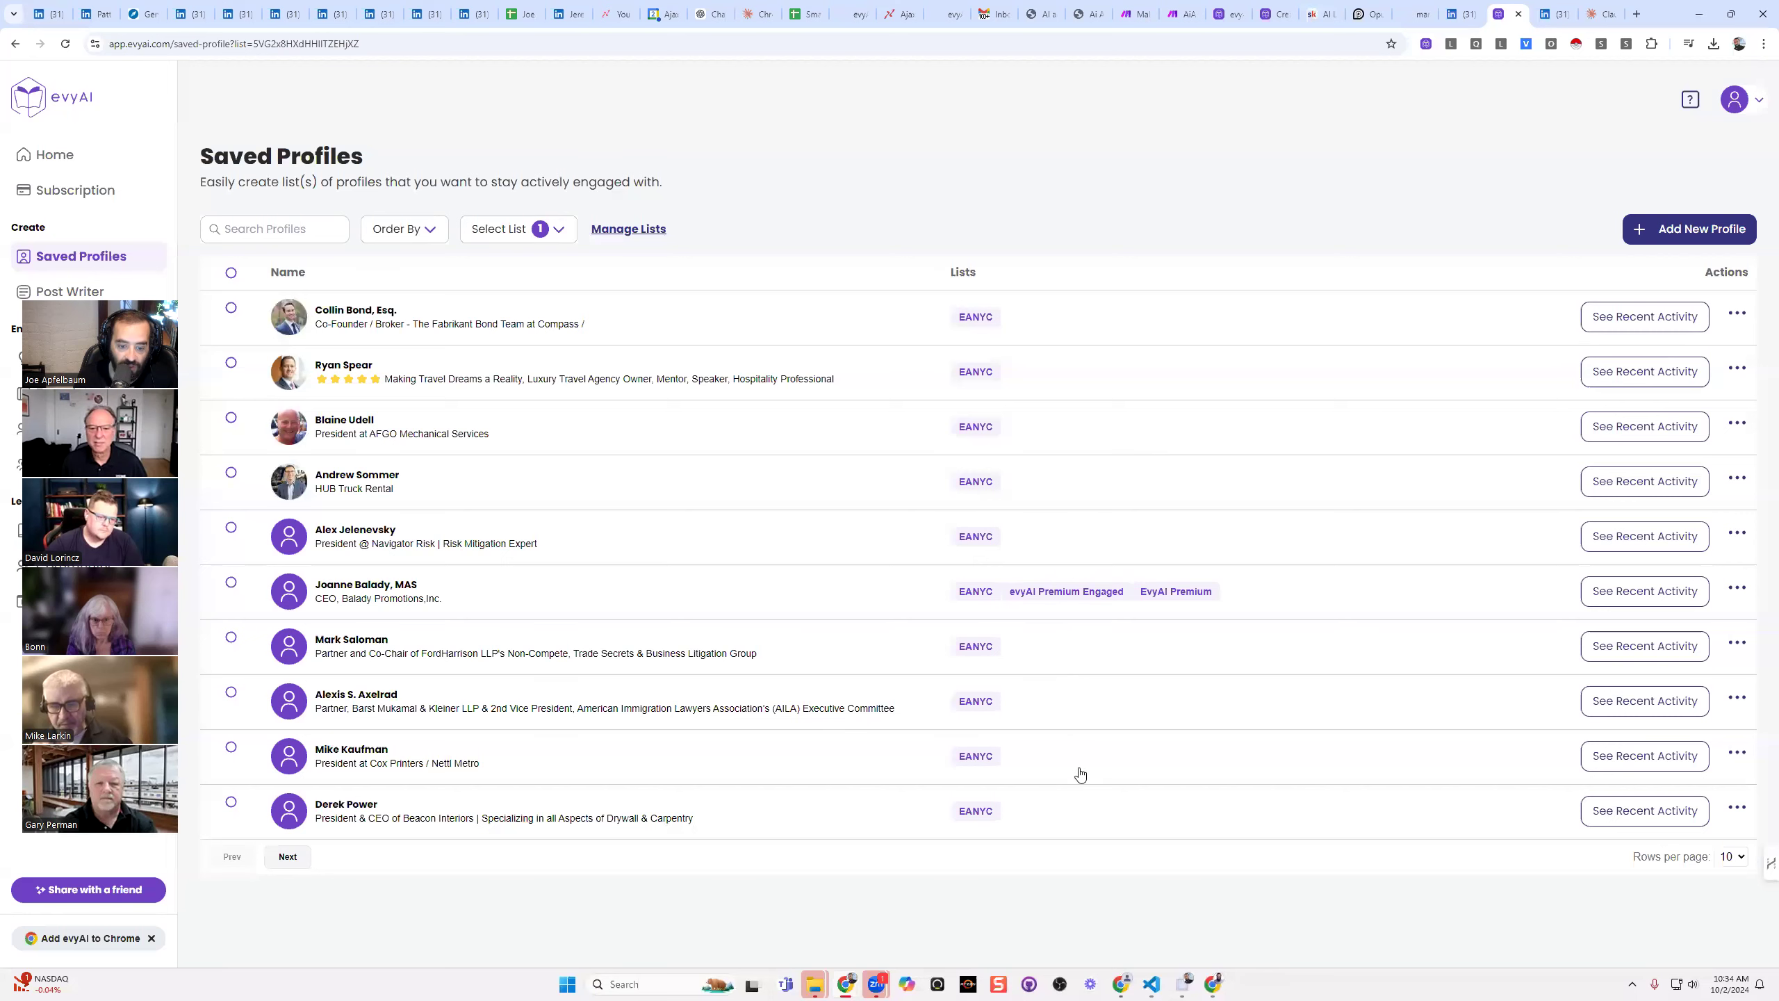
click(1619, 814)
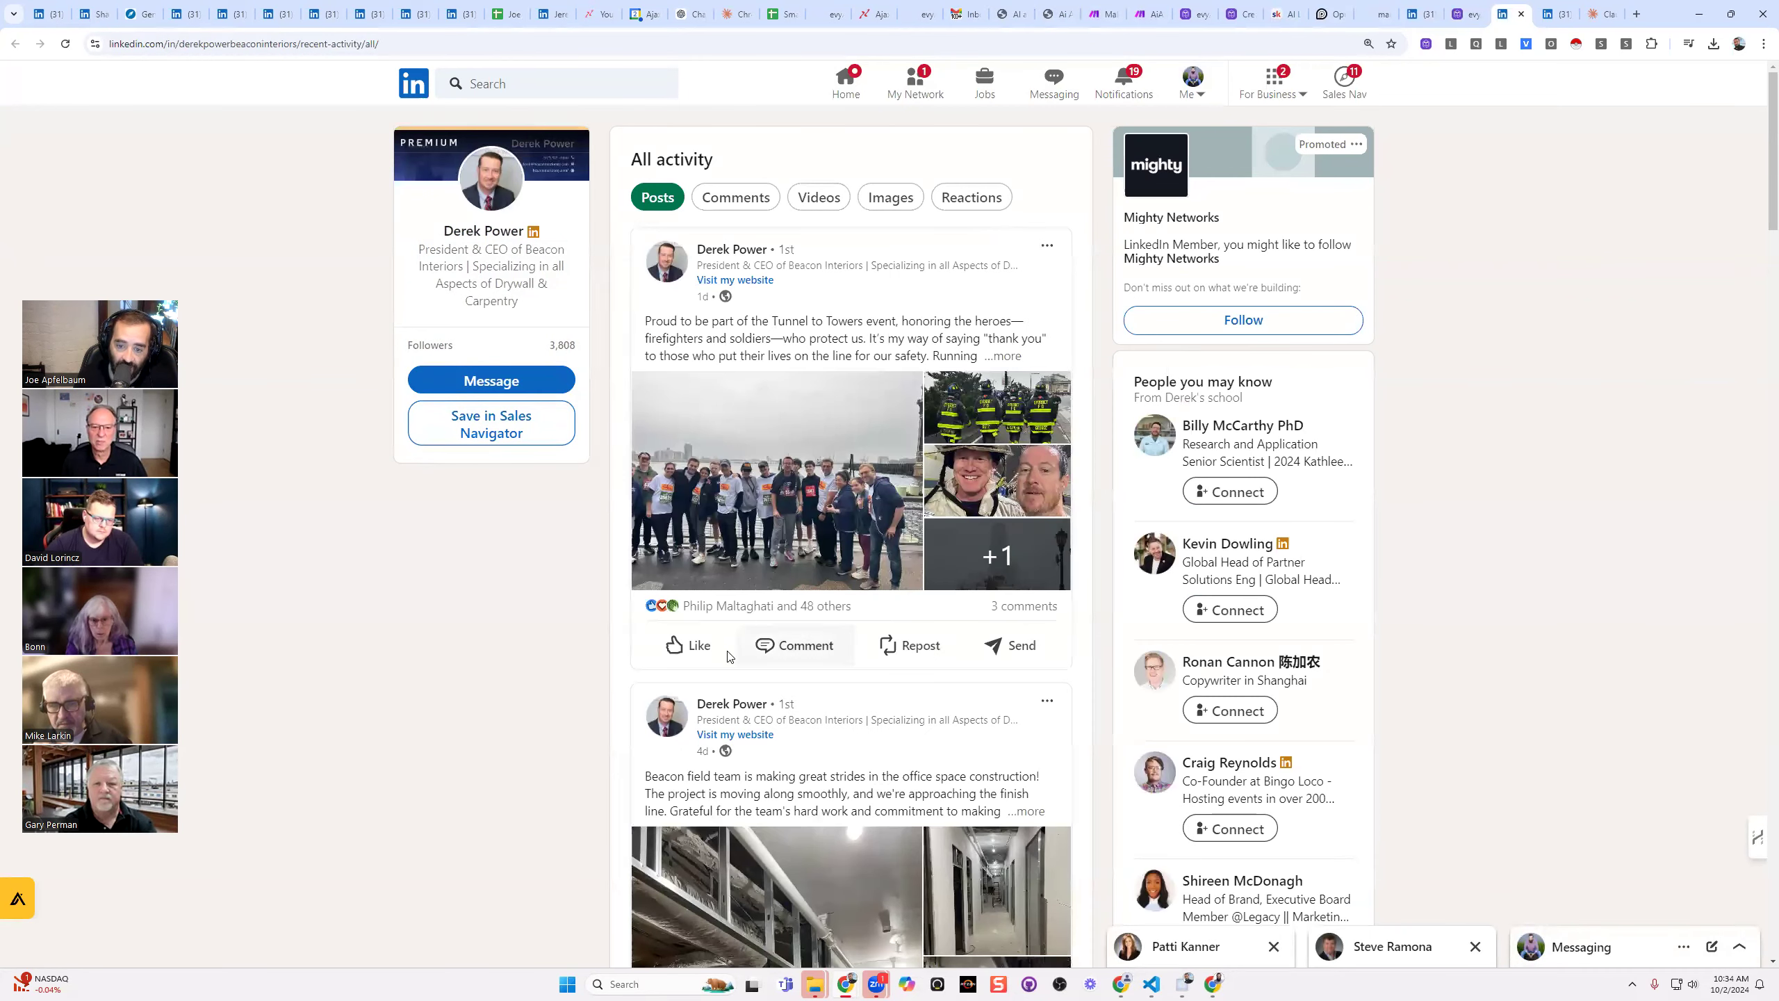
Step: React Insightful to the Tunnel to Towers post, then generate, insert and post an evyAI comment
mouse_move(693, 645)
click(787, 596)
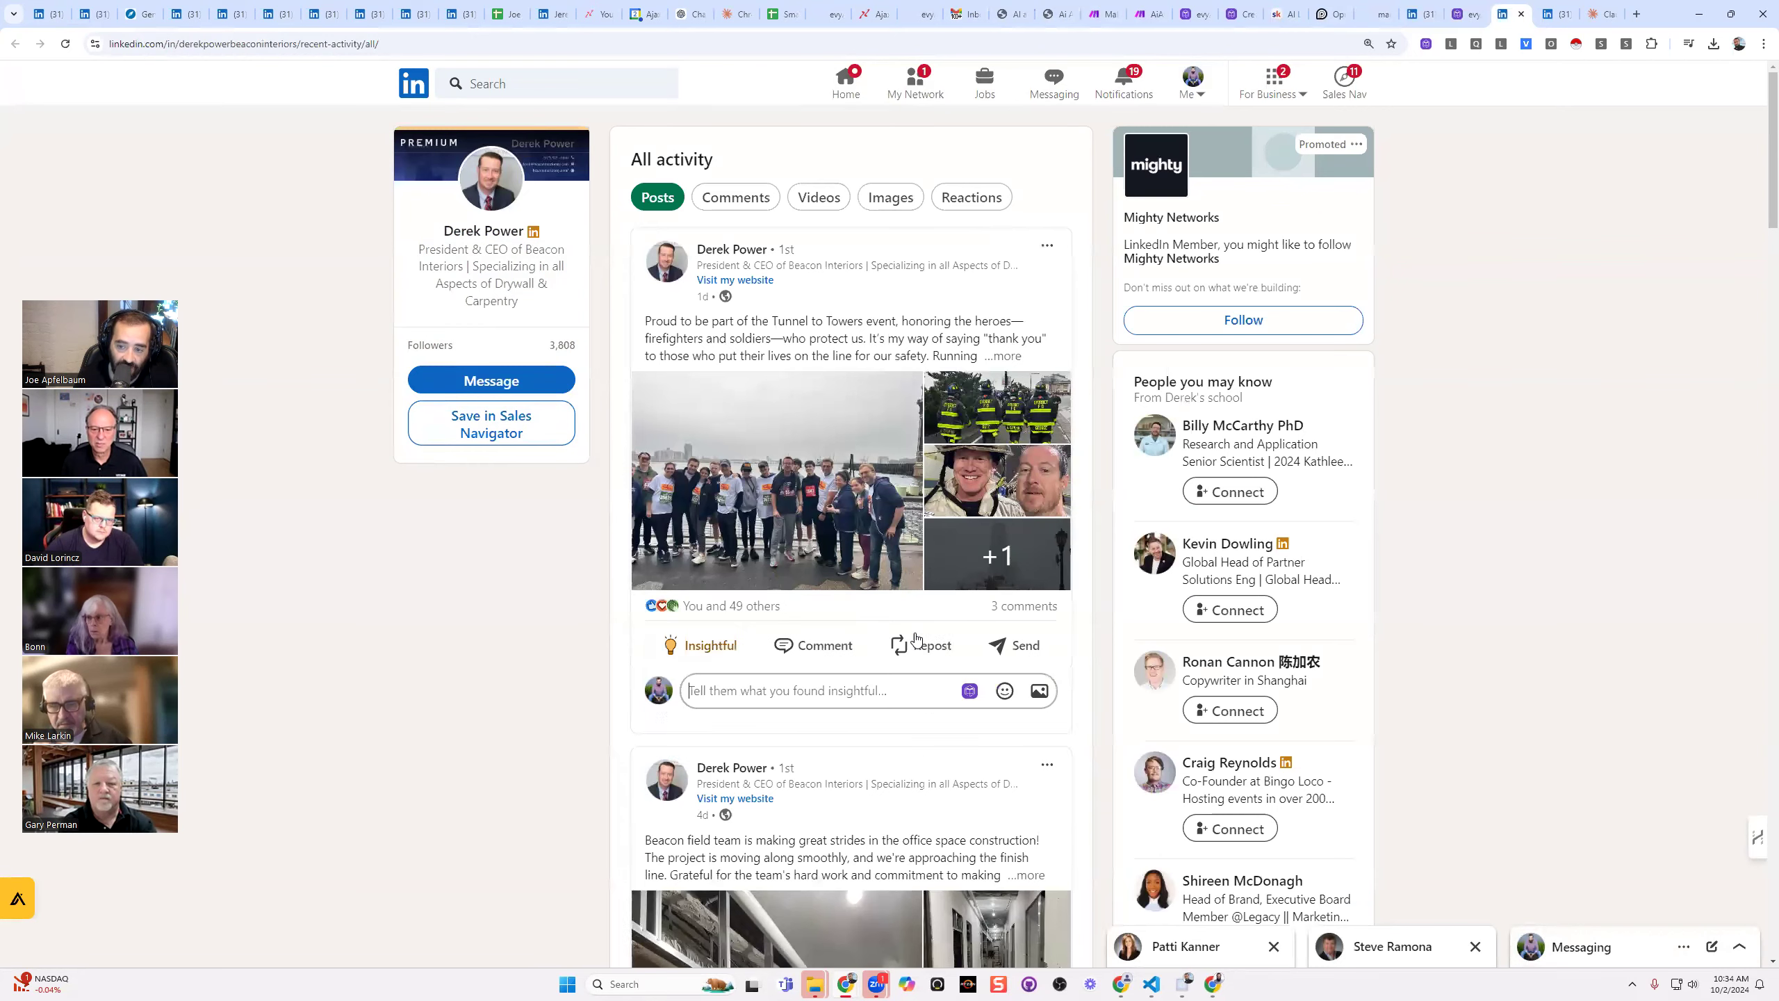
click(970, 690)
click(1086, 713)
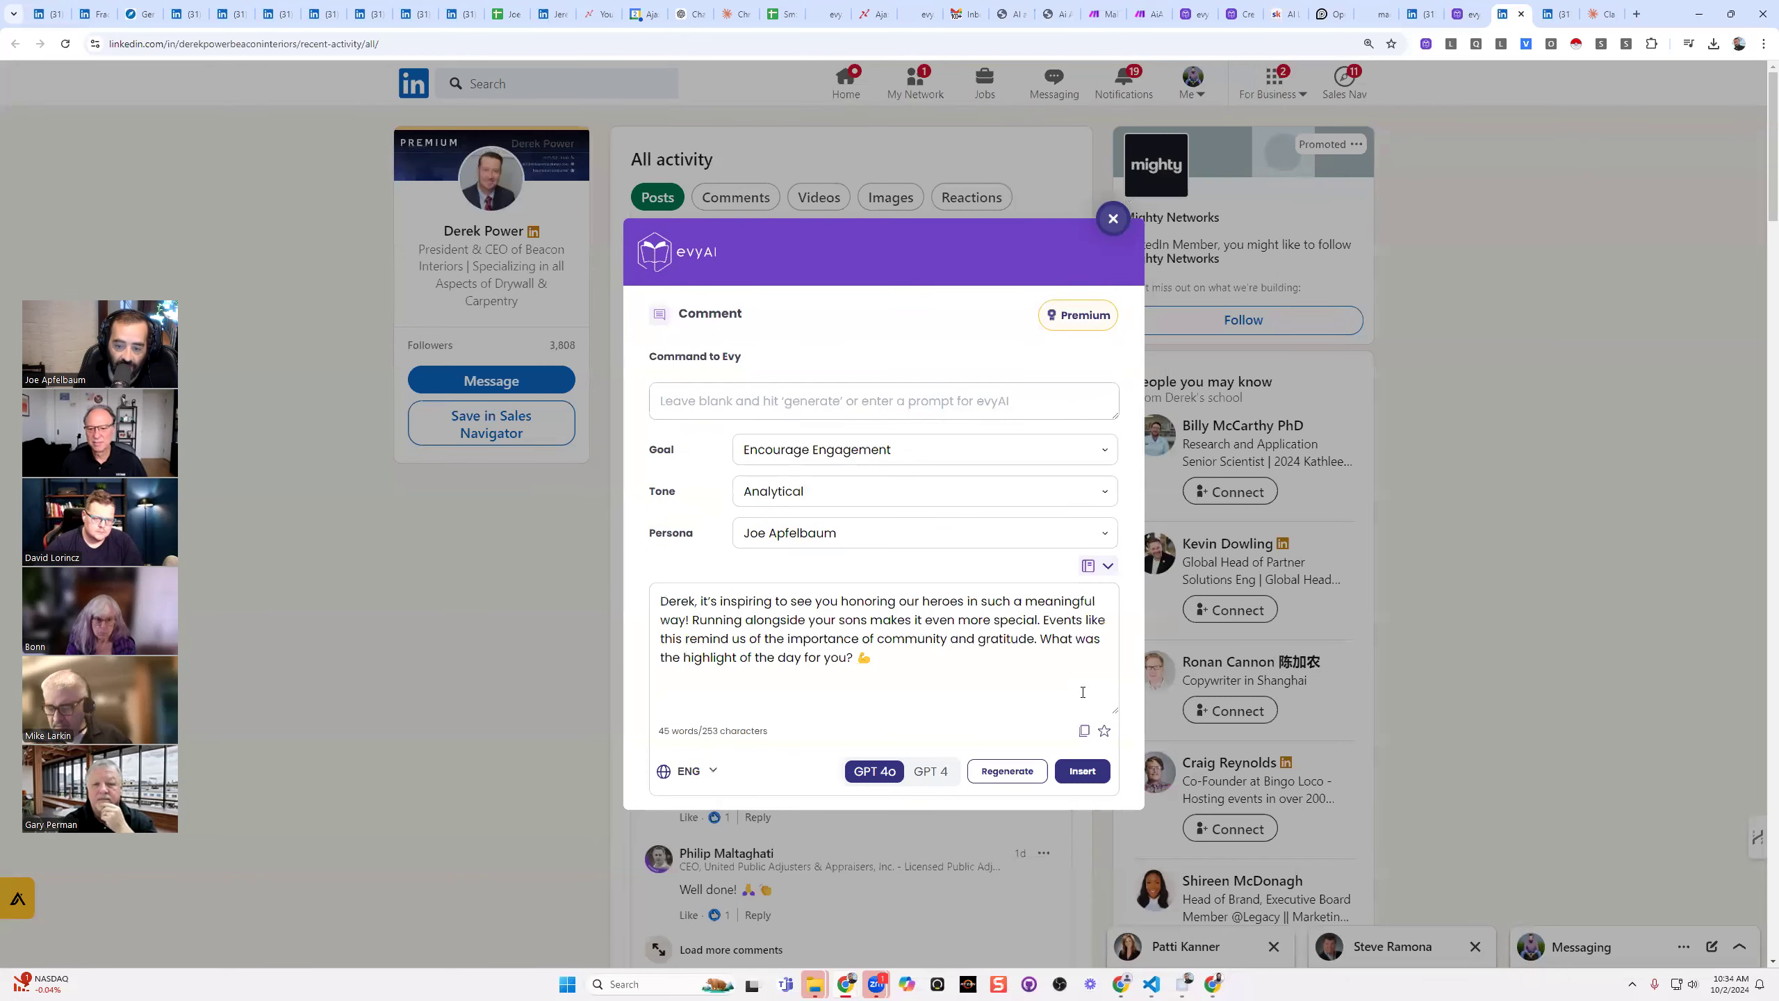
click(1083, 771)
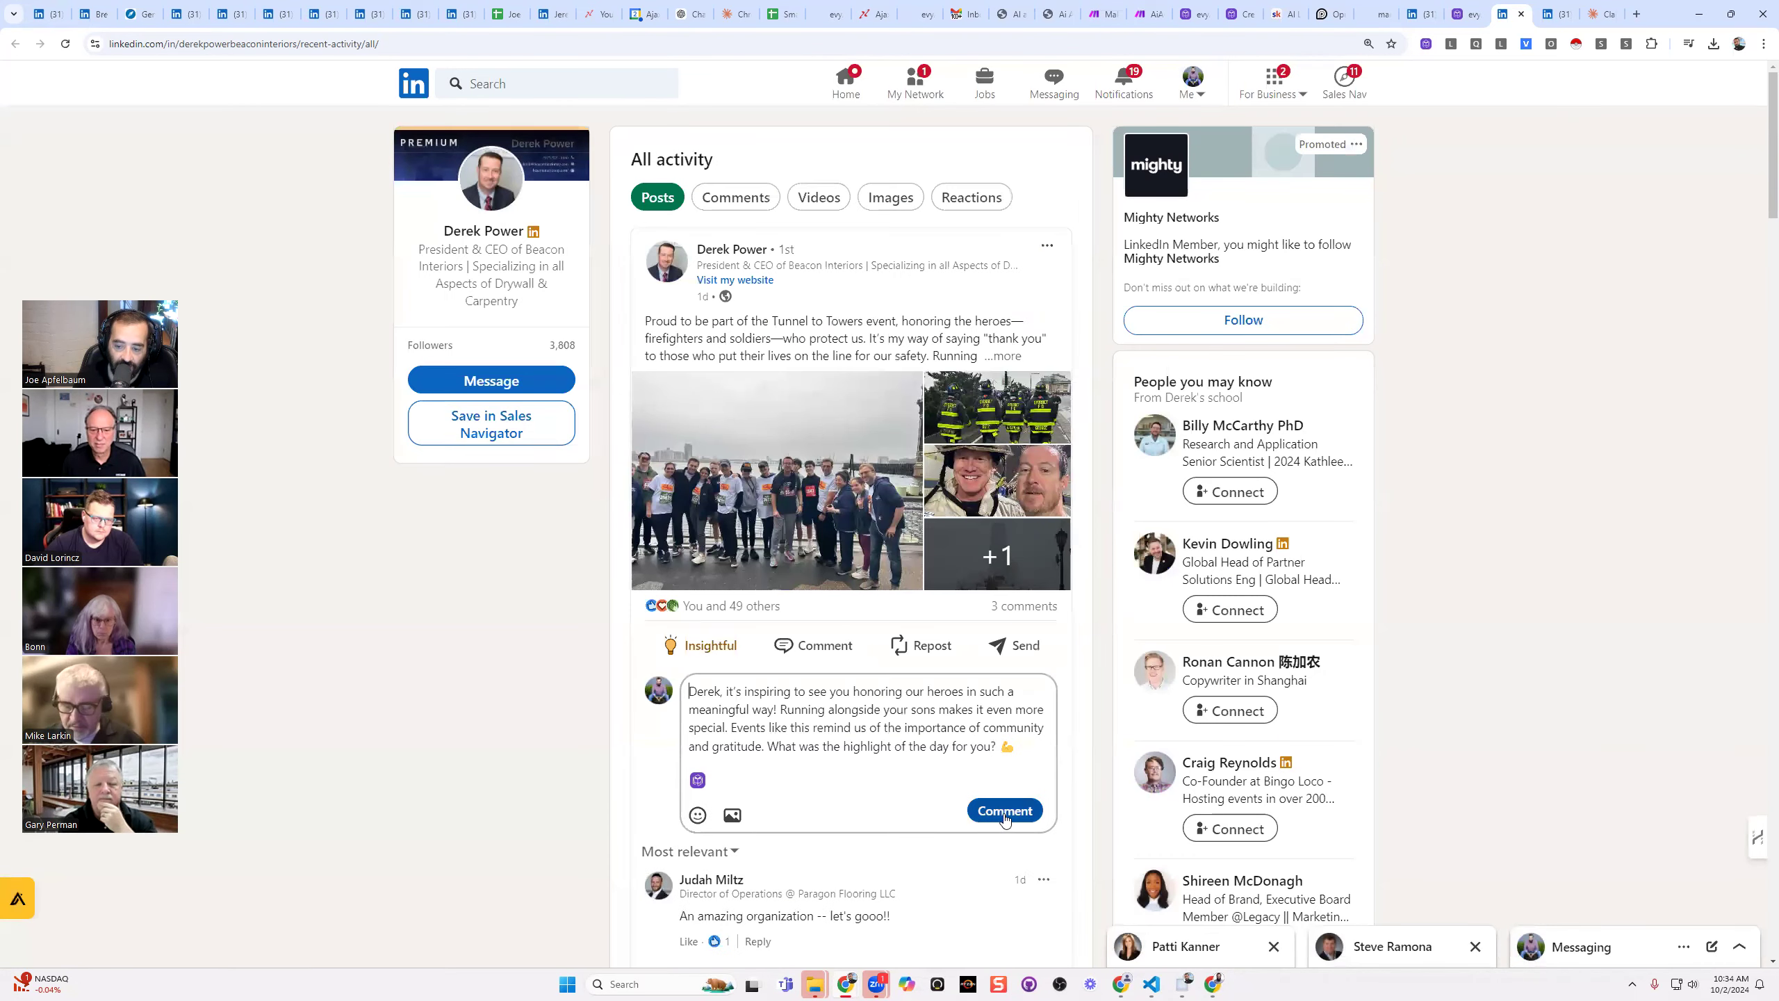
click(1004, 816)
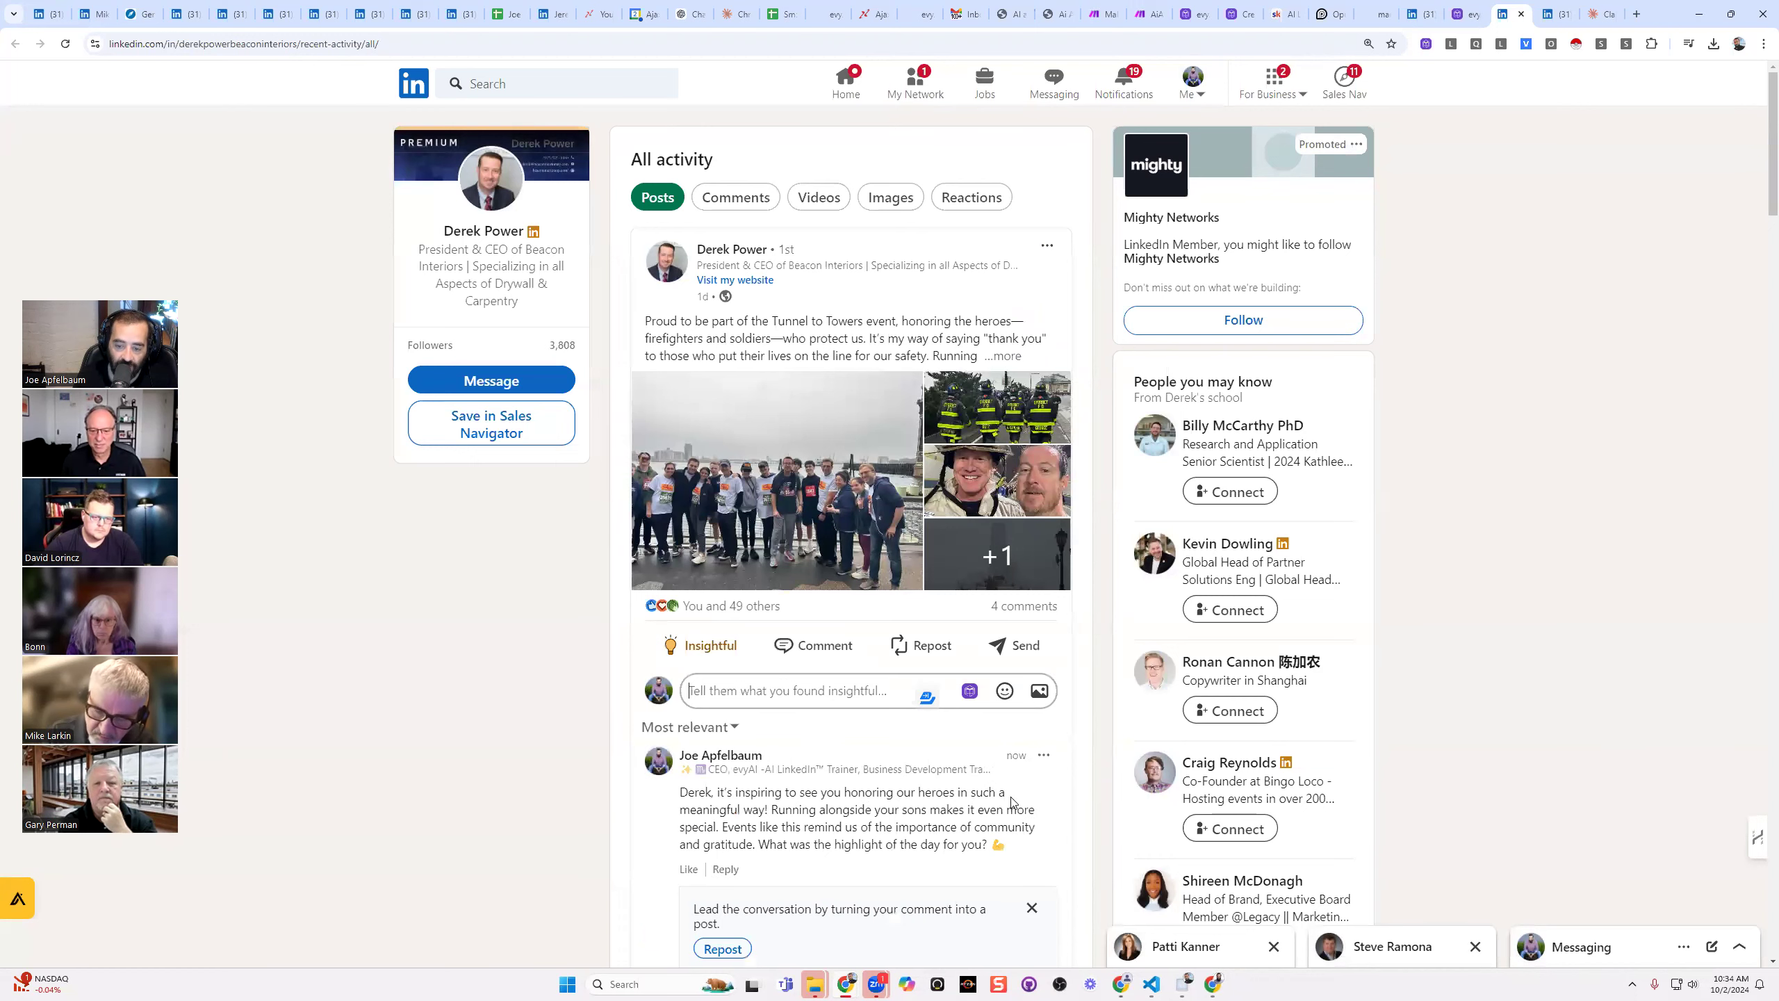
Step: Scroll back over the post and start another comment on it
scroll(931, 791, down, 5)
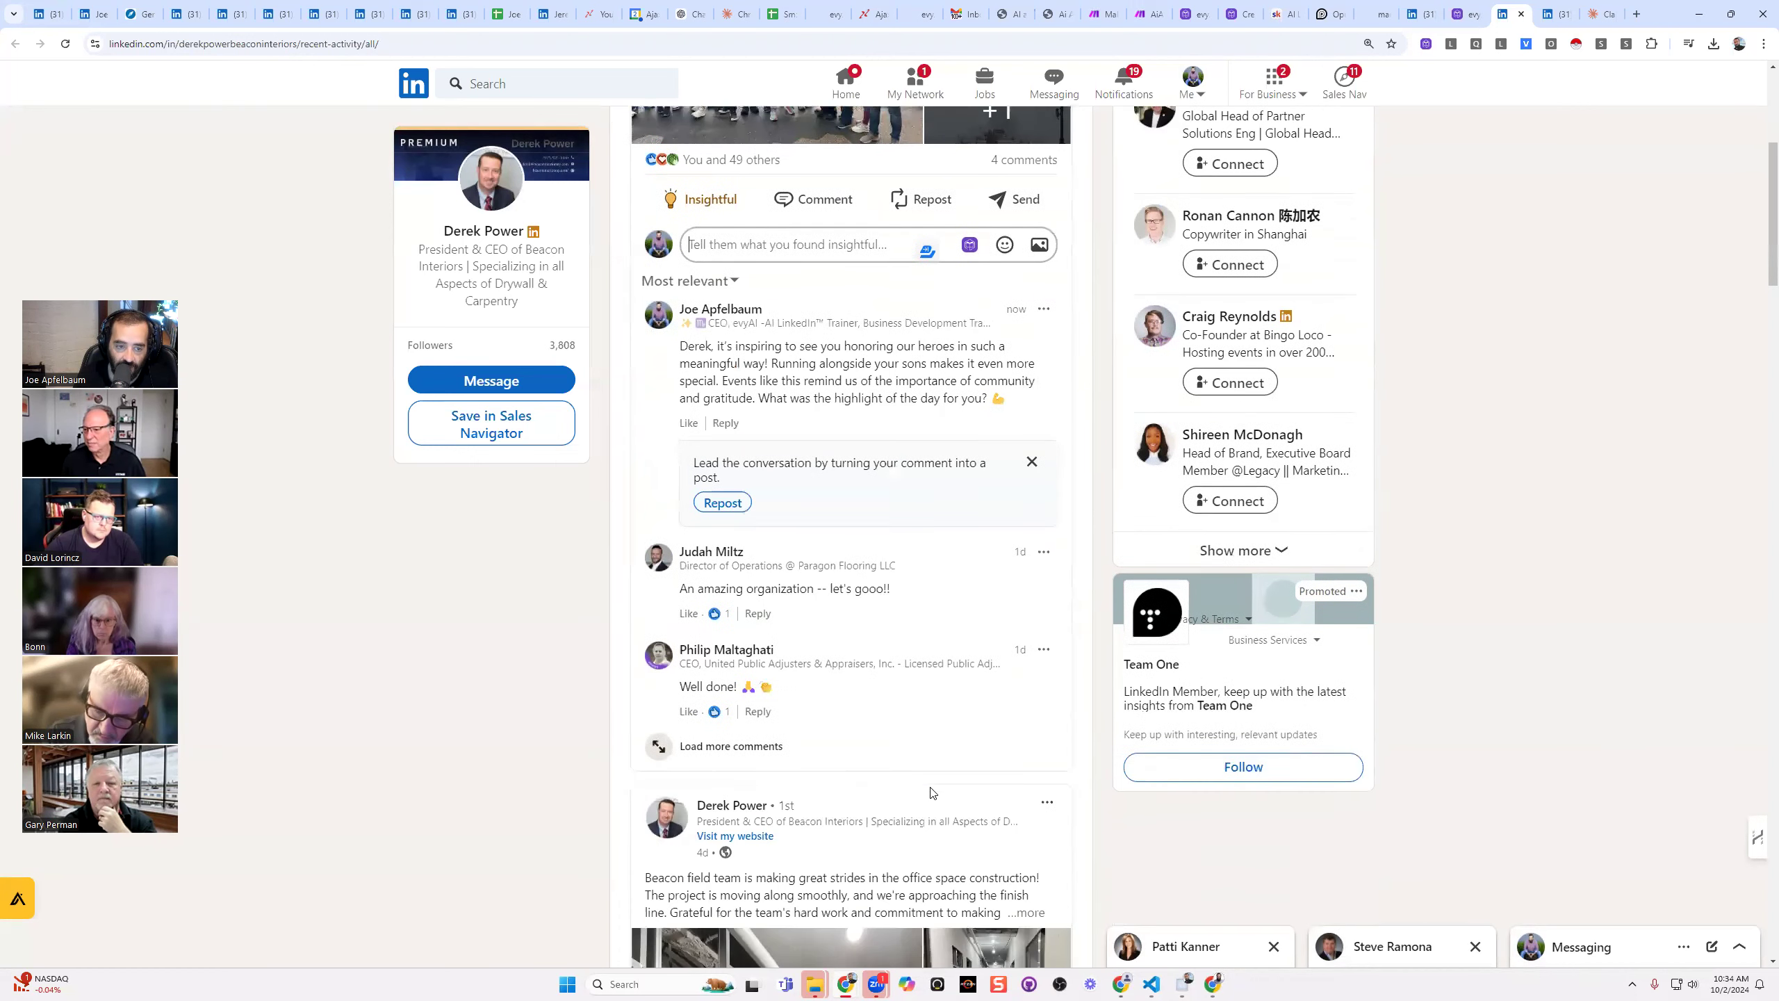
scroll(778, 641, up, 5)
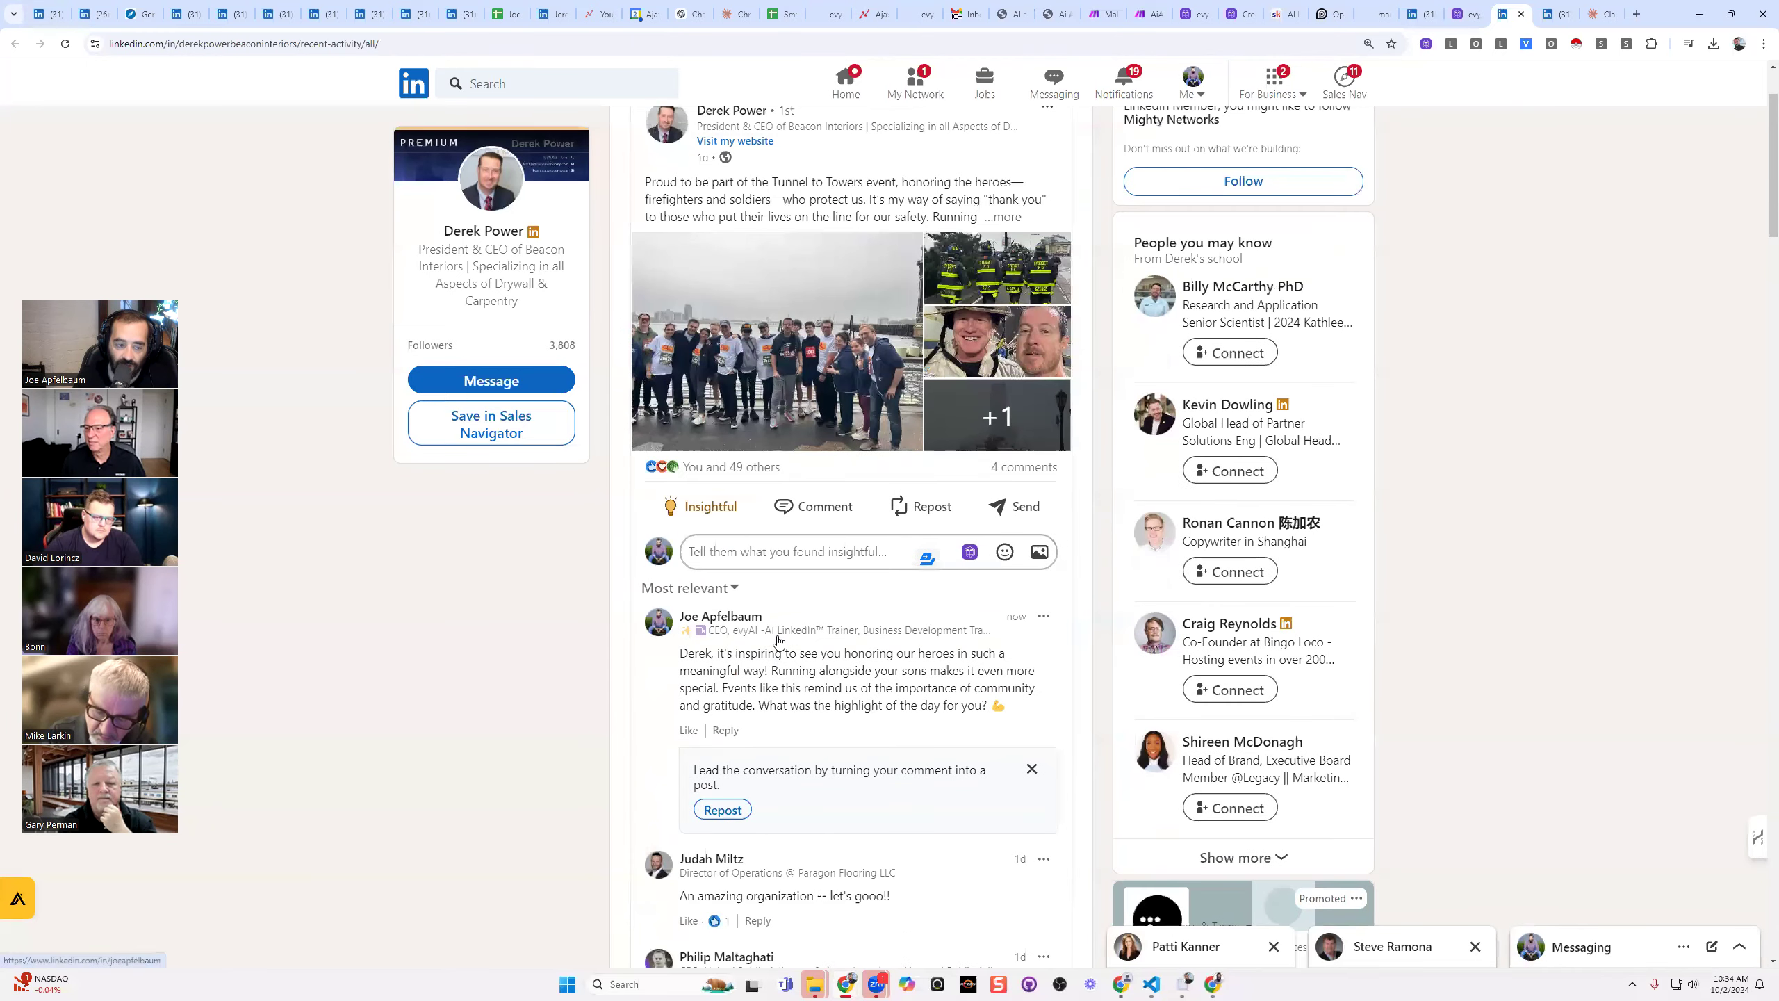
scroll(778, 642, up, 2)
click(779, 643)
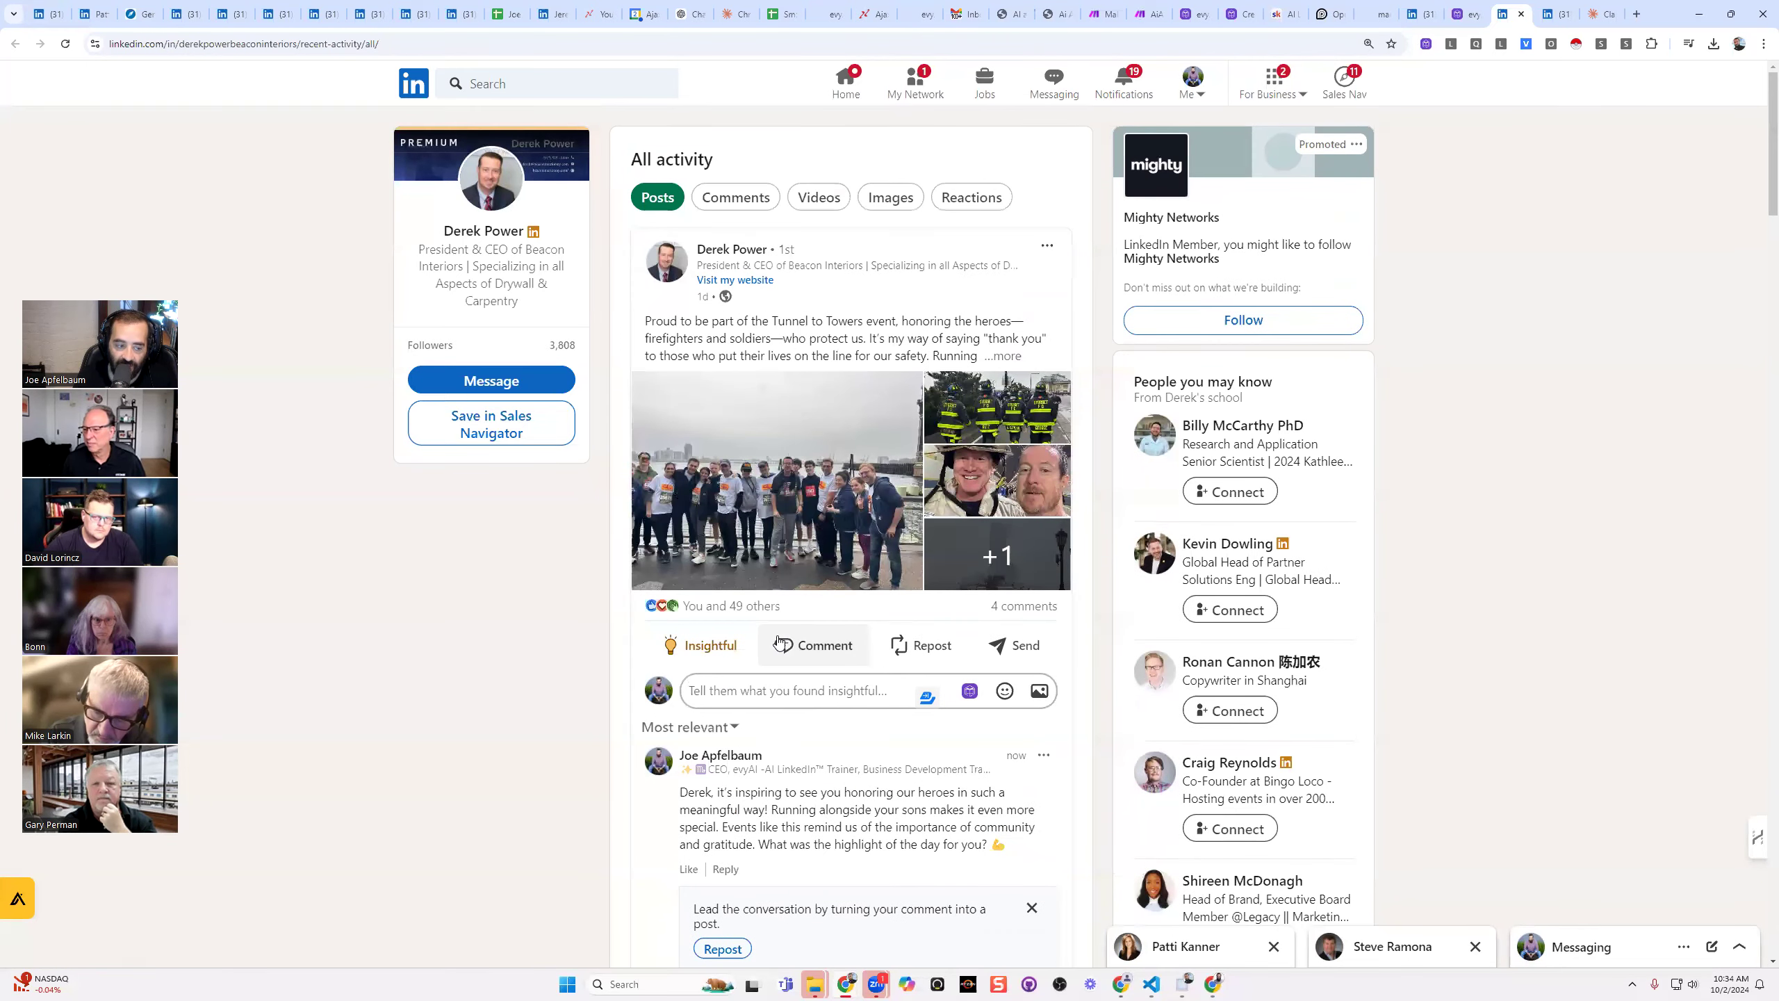